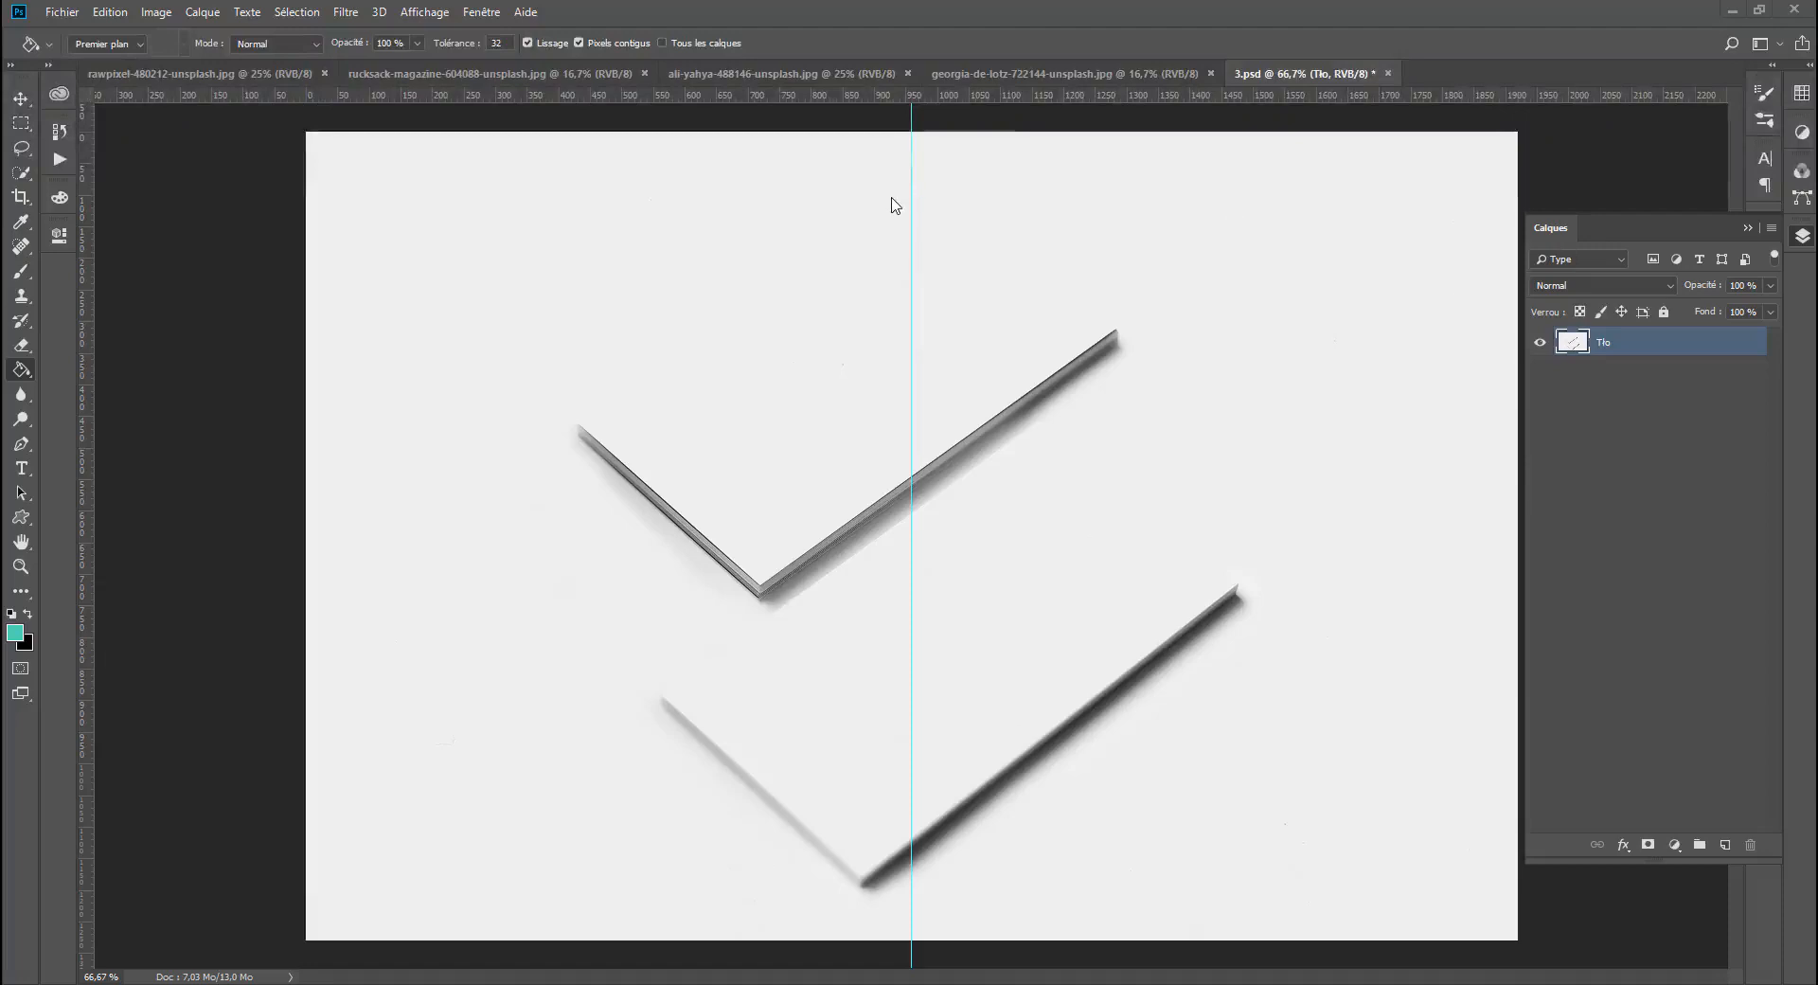
Step: Delete the two hidden layers "carte de visiterecto2" and "carte de visiterecto"
{"action": "left_click", "coordinate": [1380, 438]}
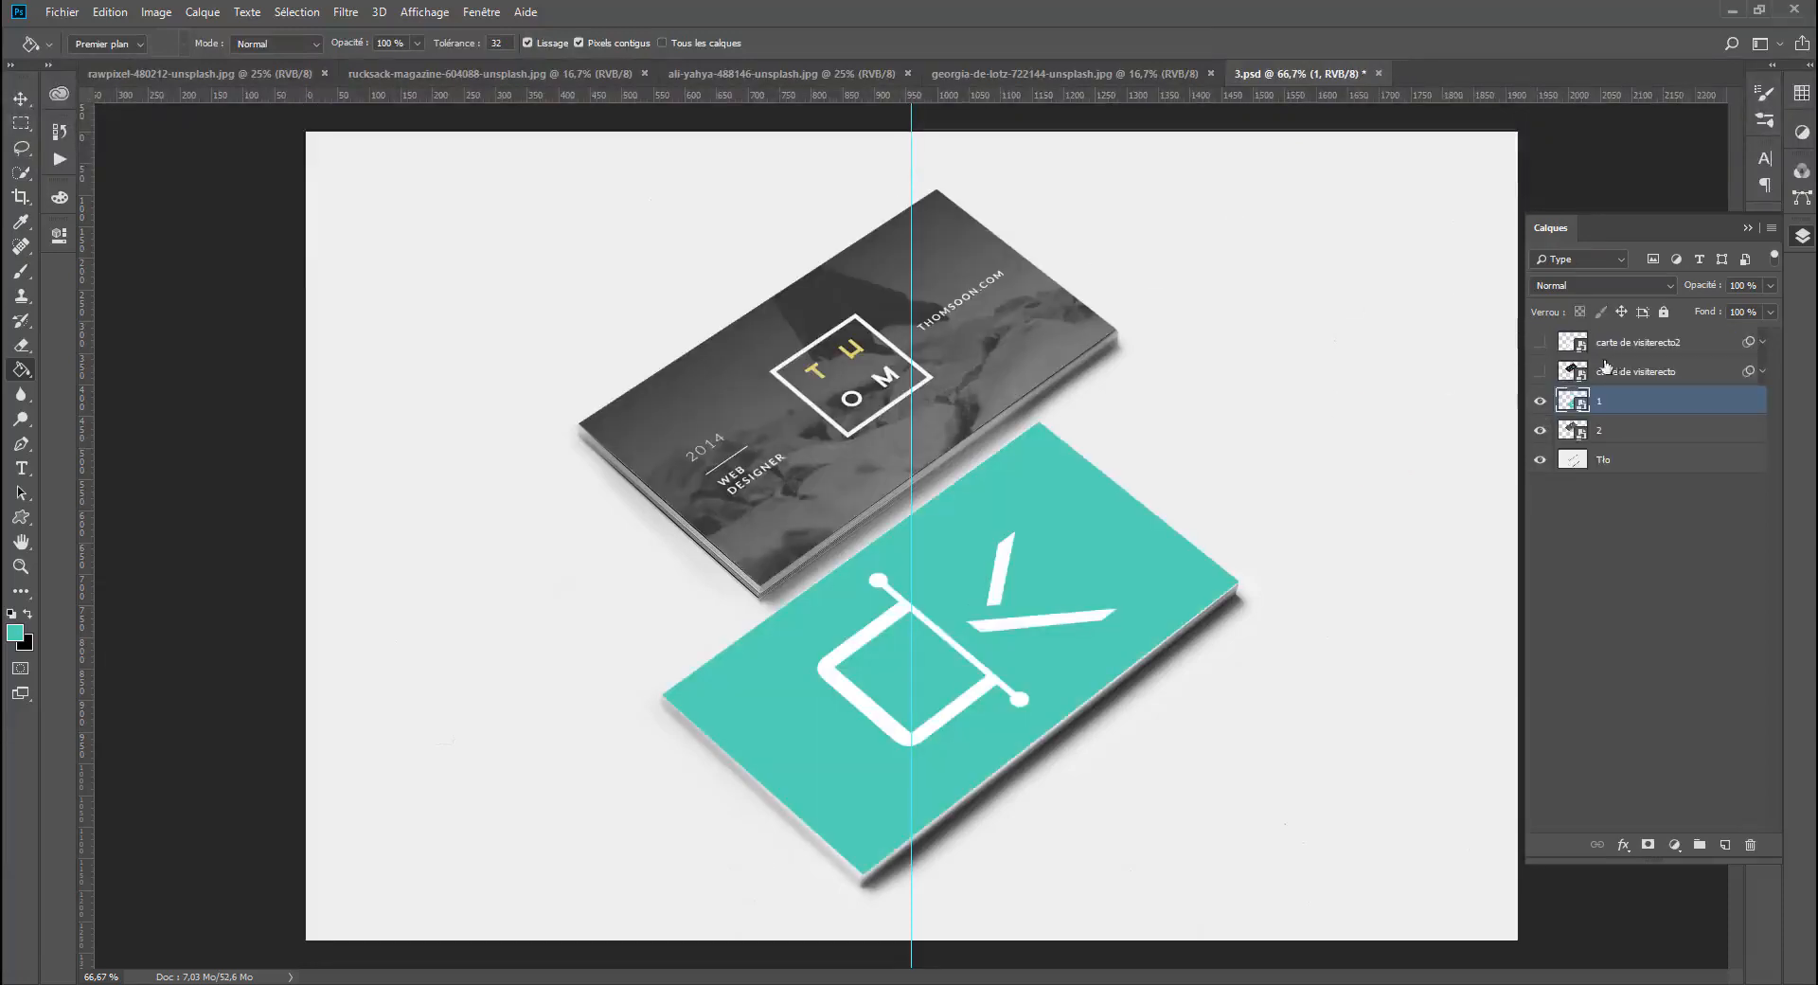
{"action": "left_click", "coordinate": [1607, 370]}
{"action": "left_click", "coordinate": [1633, 340]}
{"action": "left_click", "coordinate": [1612, 375], "text": "shift"}
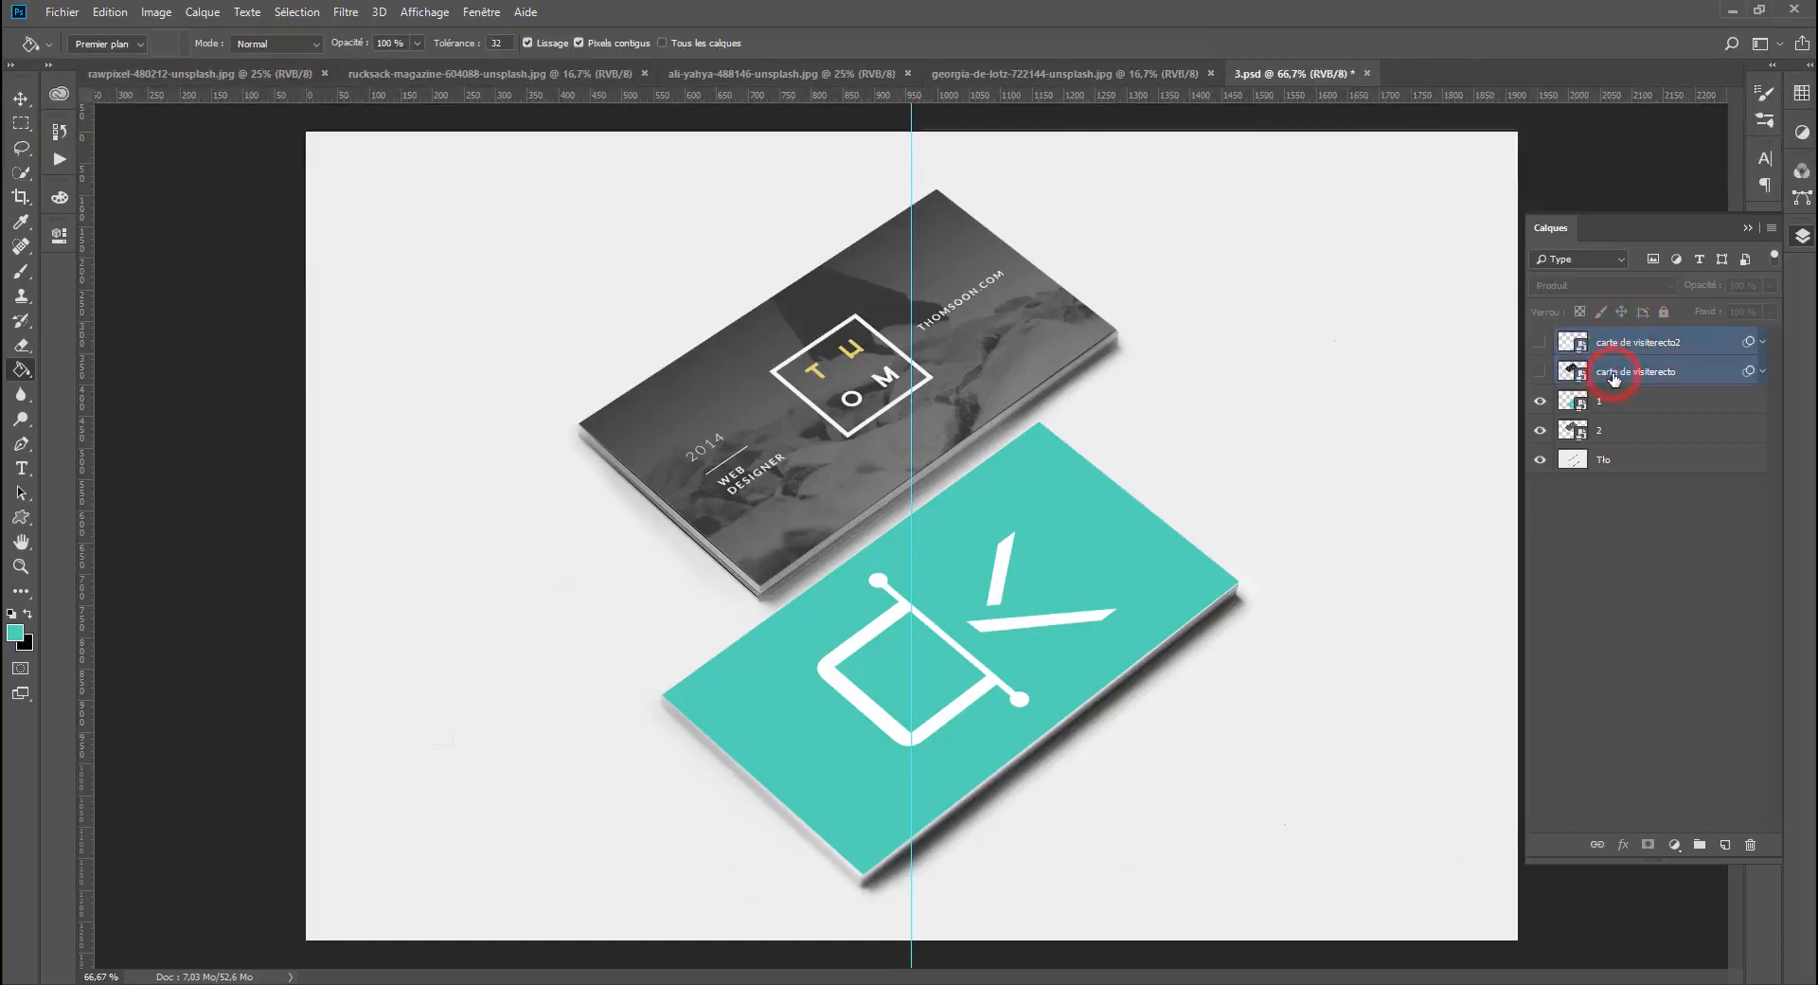
{"action": "key", "text": "Delete"}
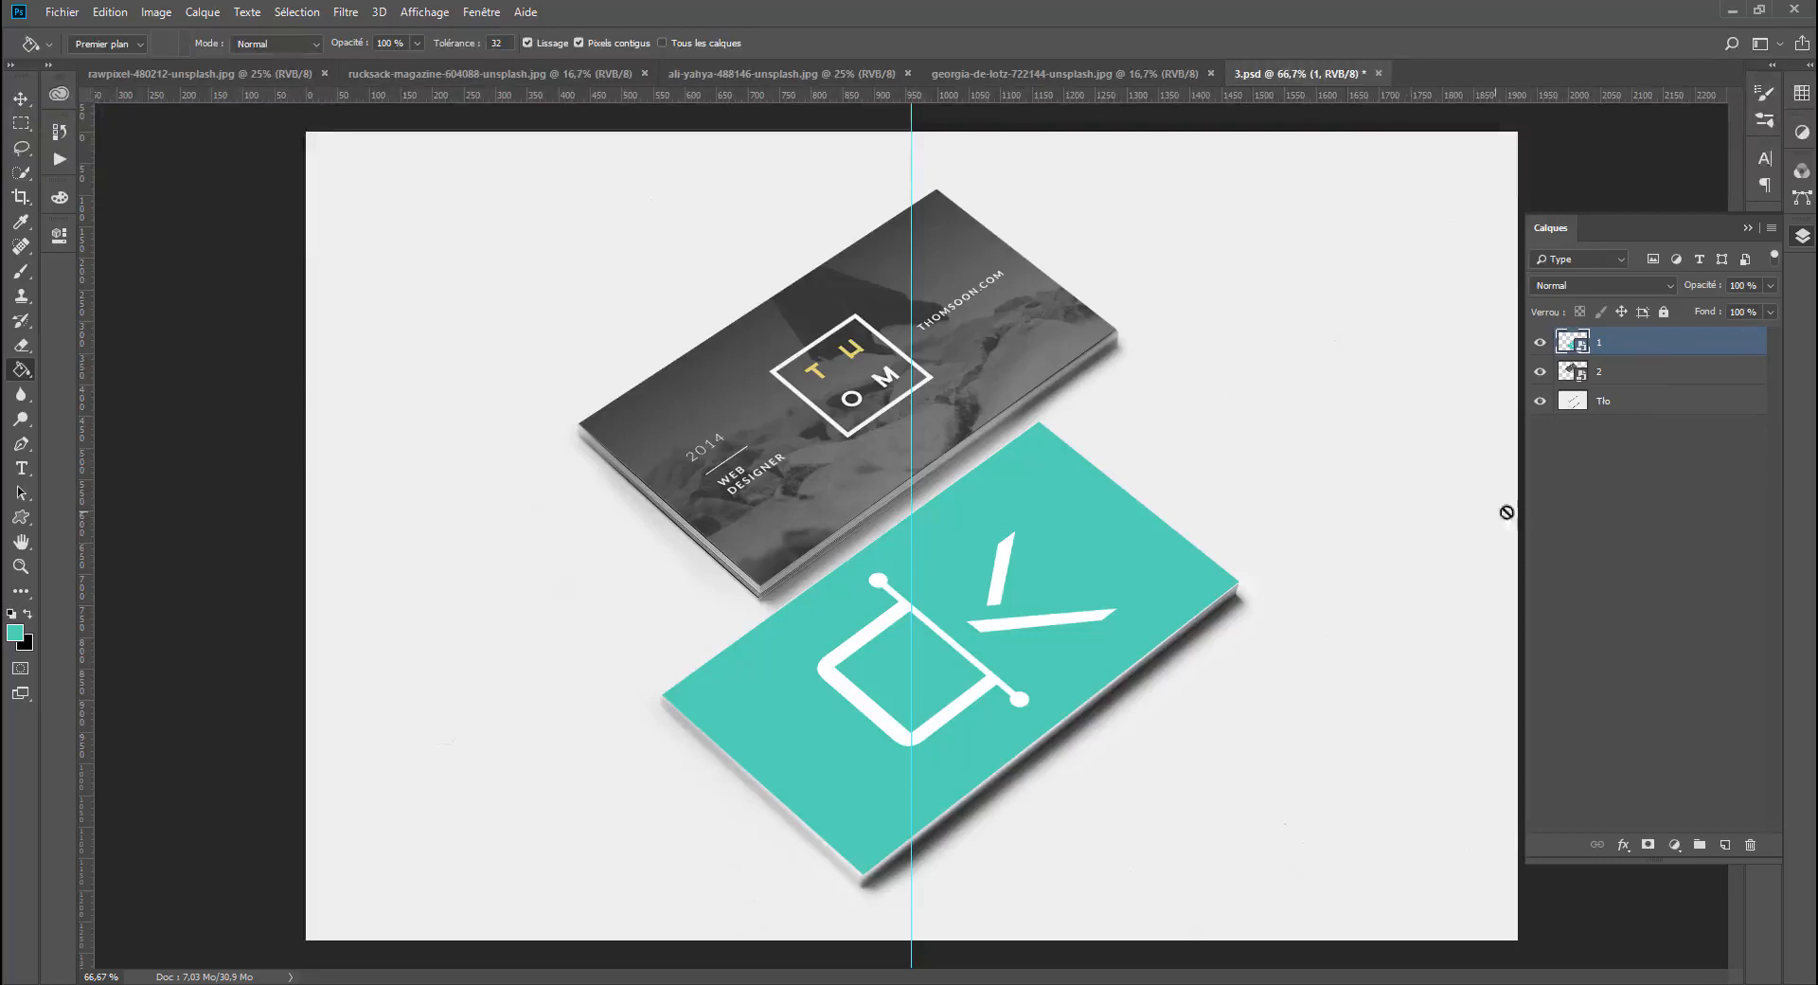
Step: Add a new empty layer above layer 1 and convert it to a smart object
{"action": "left_click", "coordinate": [1725, 845]}
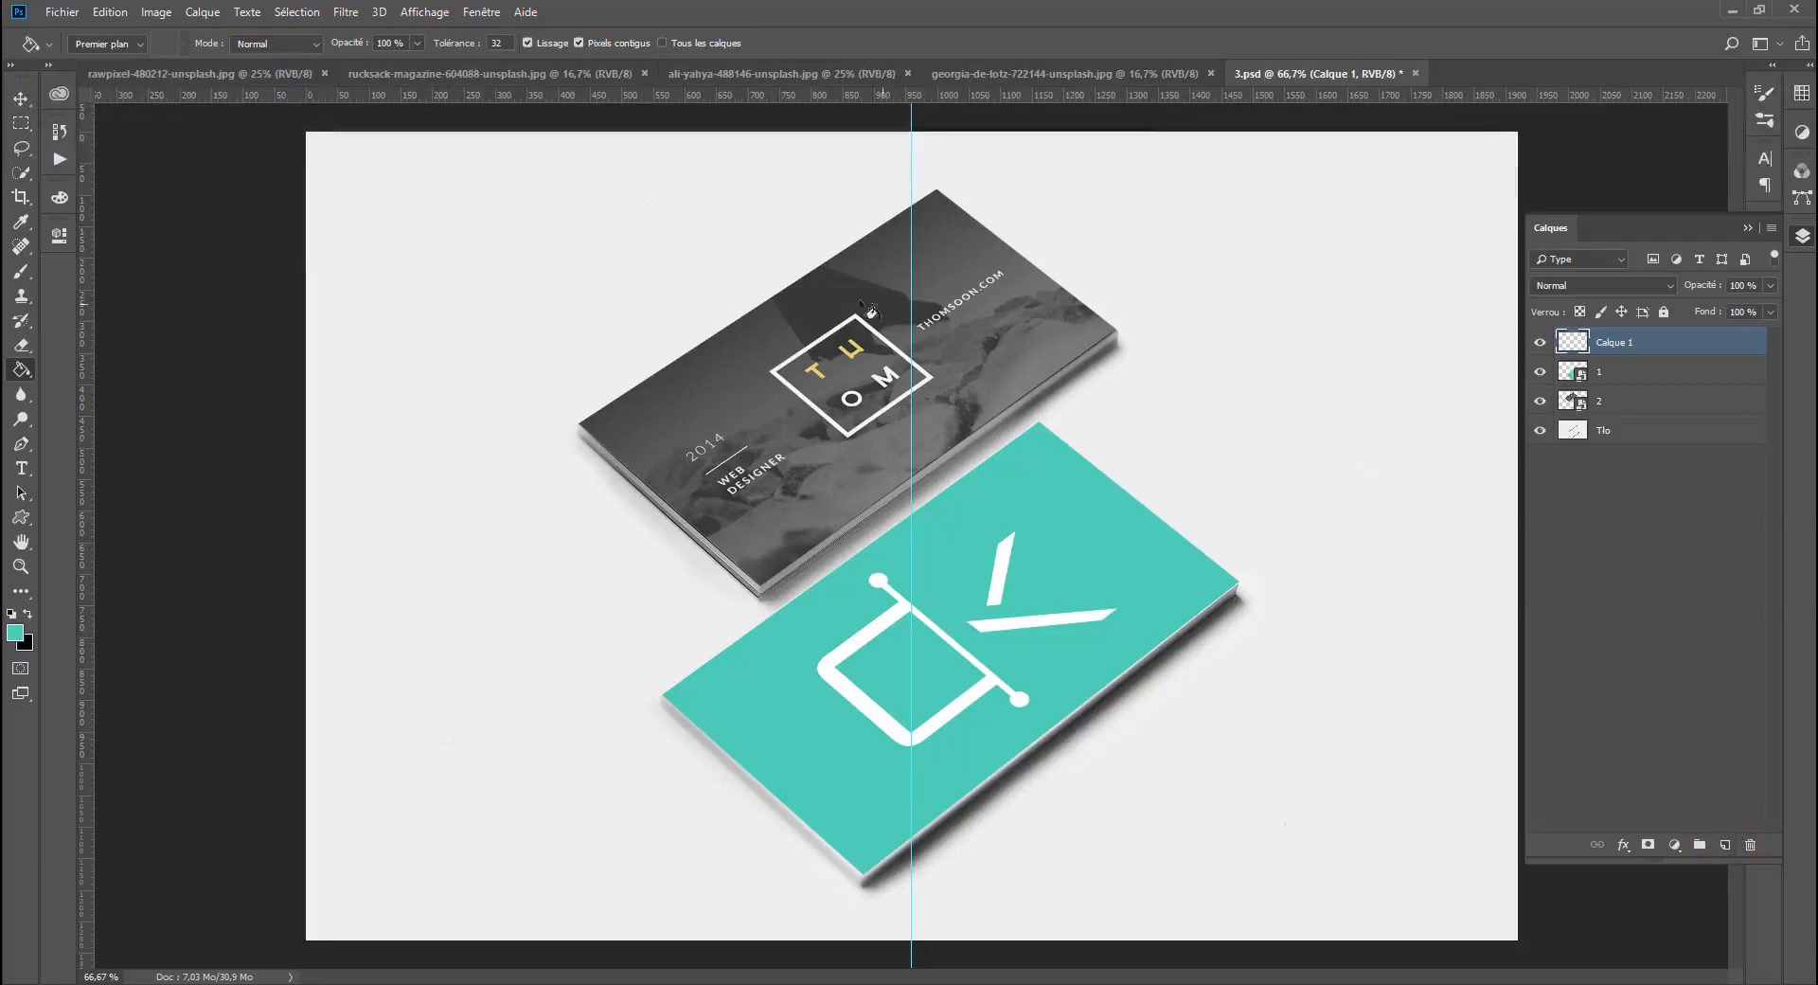
{"action": "right_click", "coordinate": [1617, 344]}
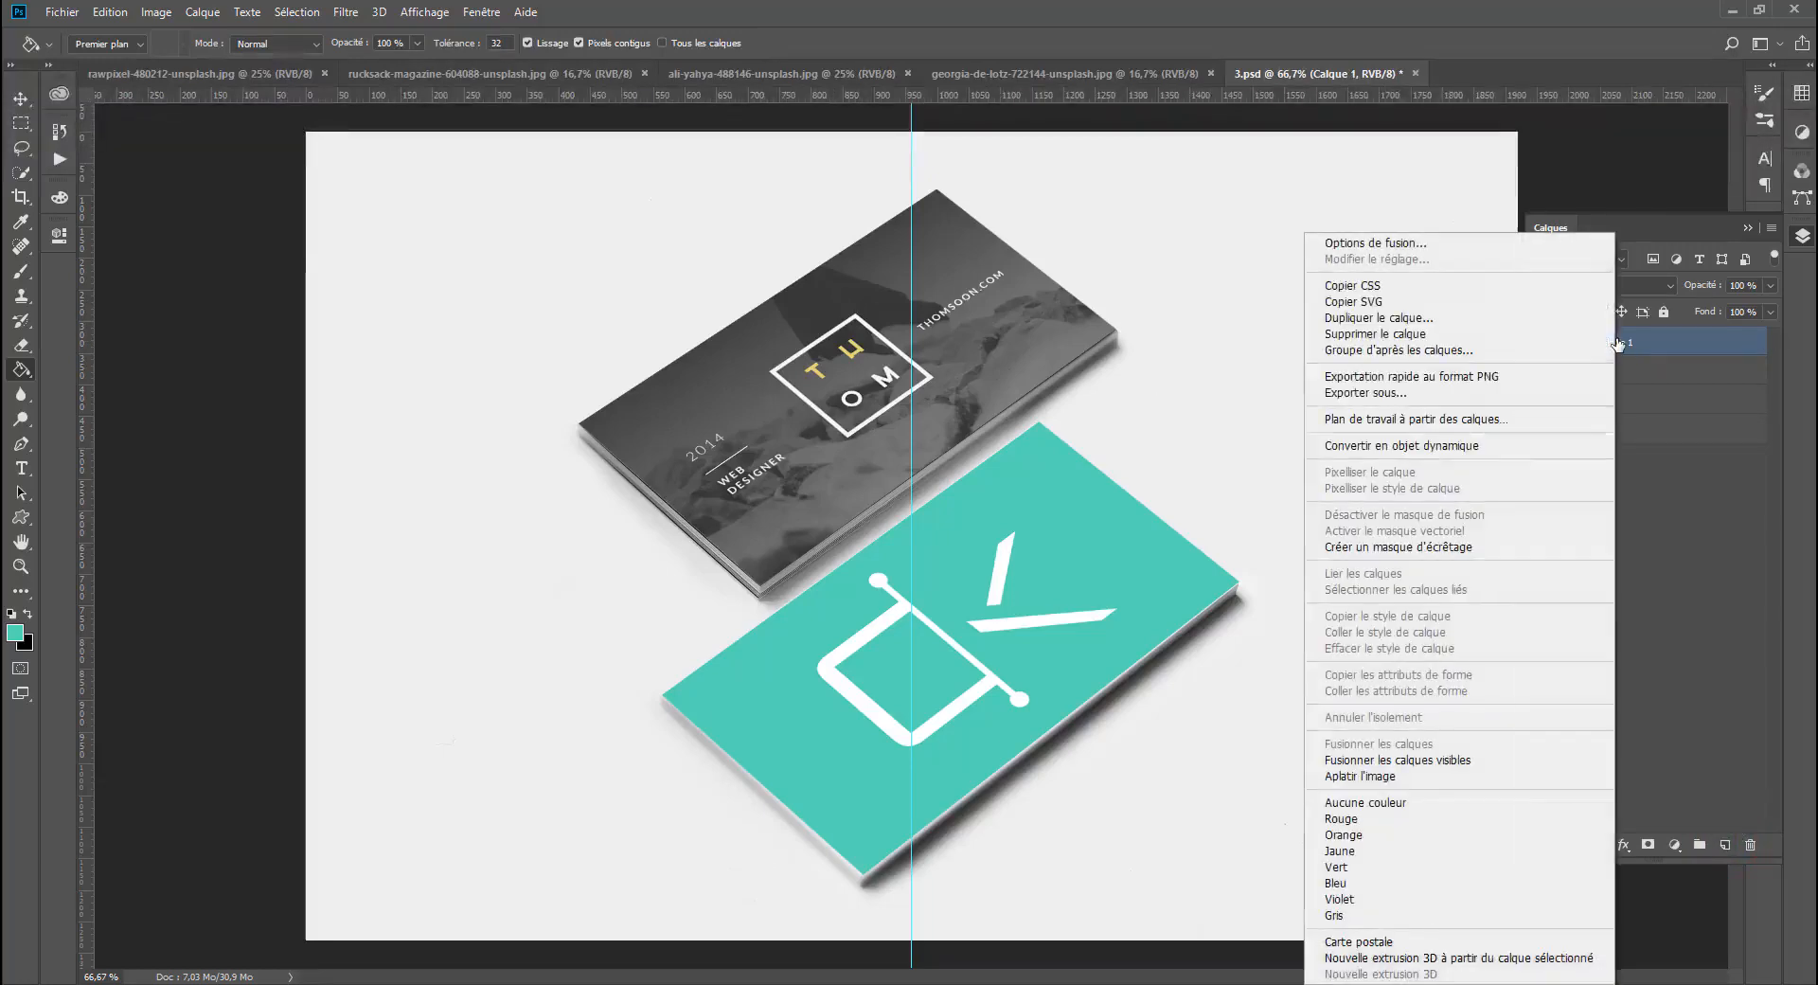
{"action": "left_click", "coordinate": [1344, 446]}
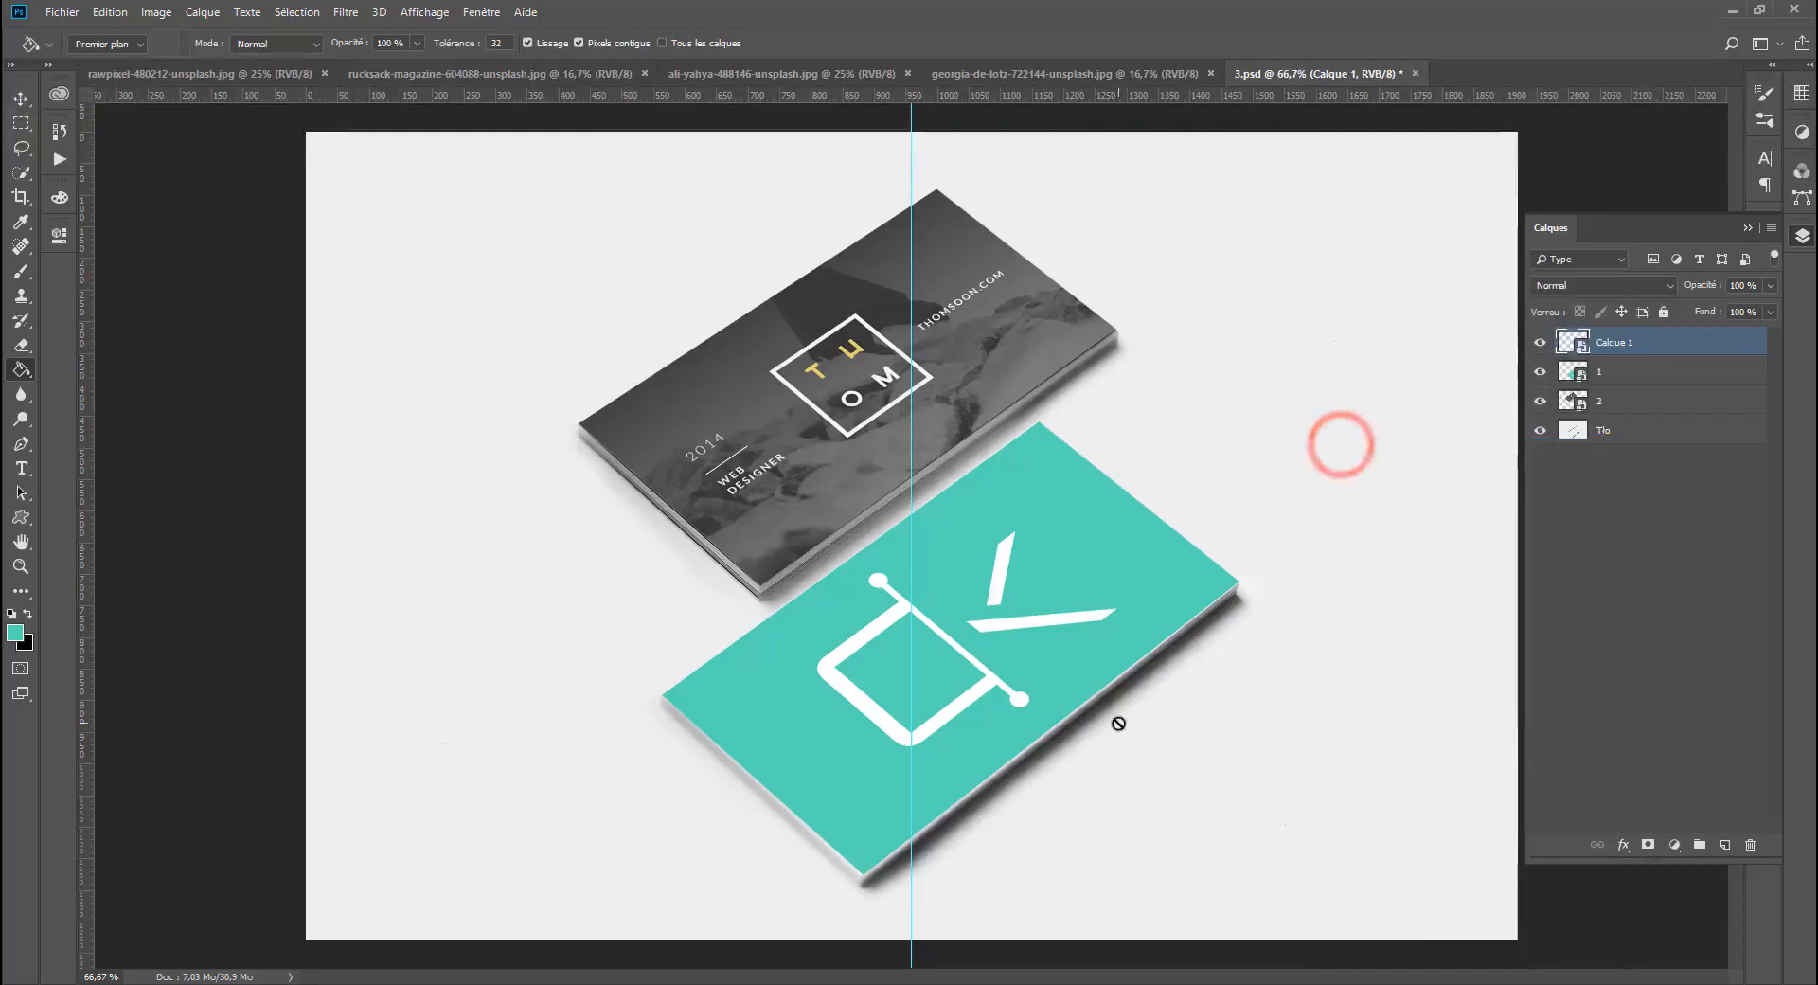
Step: Open the contents of the Calque 1 smart object and fill them with the library color "gris charte"
{"action": "double_click", "coordinate": [1582, 346]}
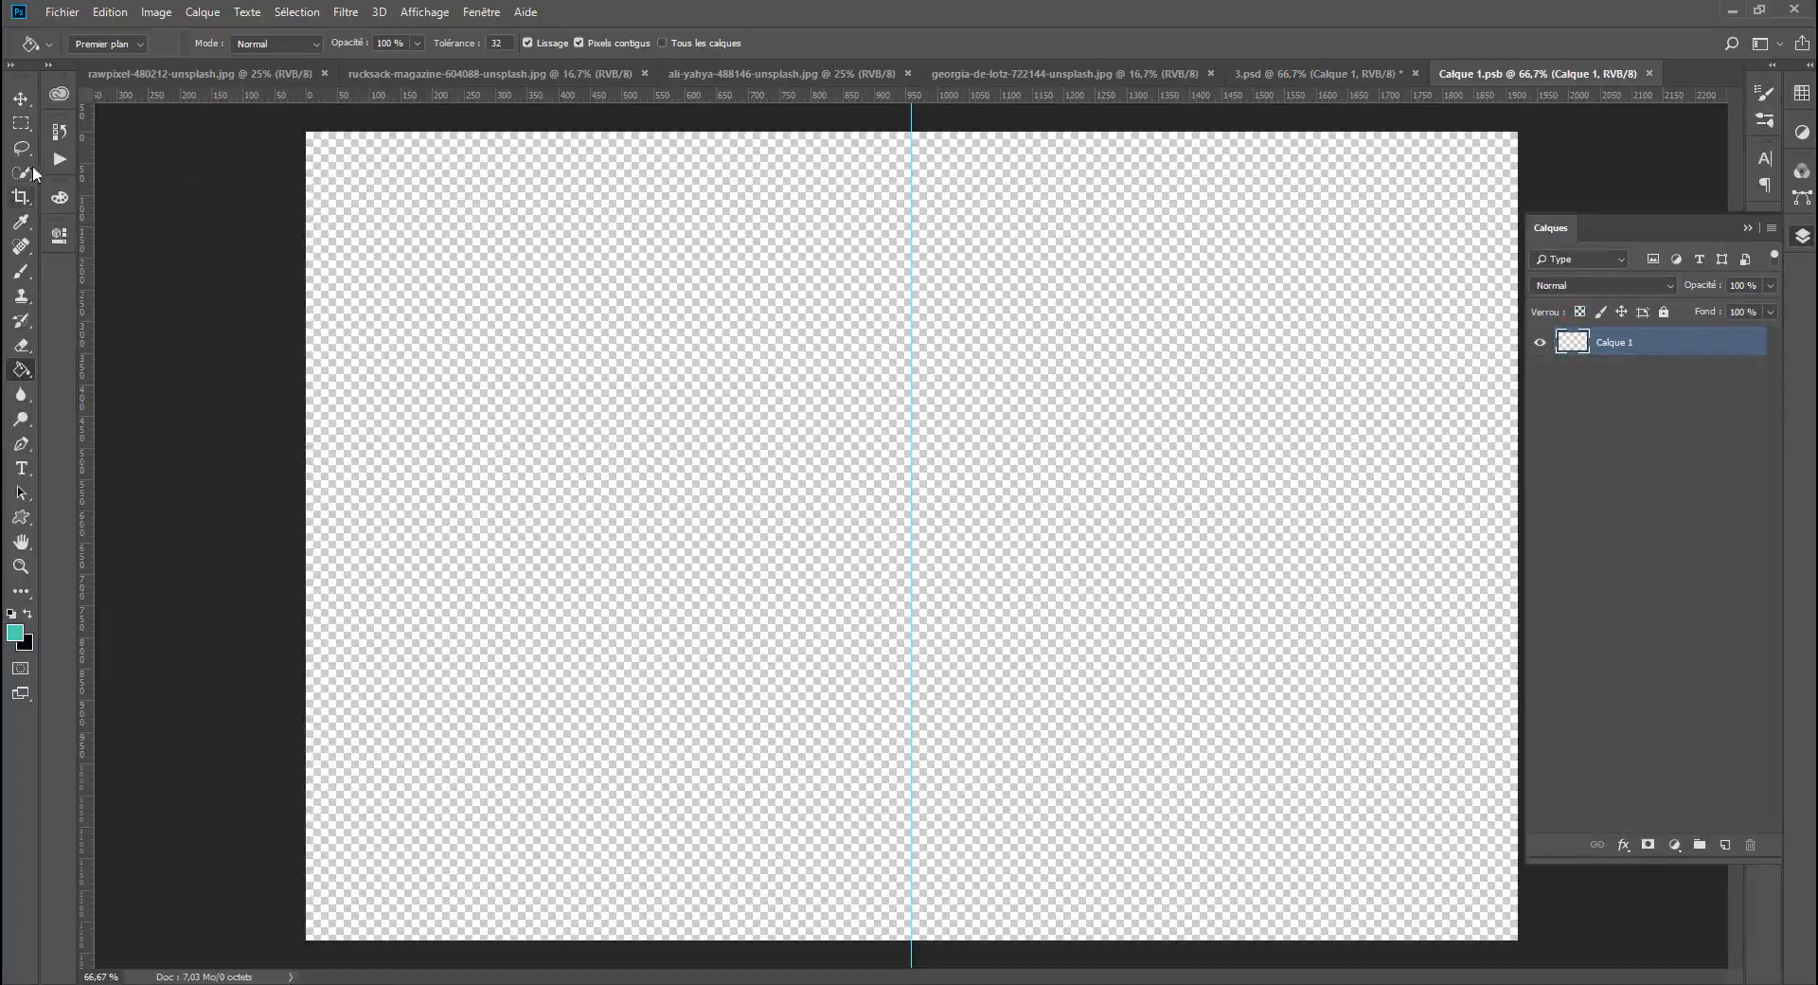
{"action": "mouse_move", "coordinate": [59, 84]}
{"action": "left_mouse_down"}
{"action": "mouse_move", "coordinate": [59, 110]}
{"action": "mouse_move", "coordinate": [60, 77]}
{"action": "left_mouse_up"}
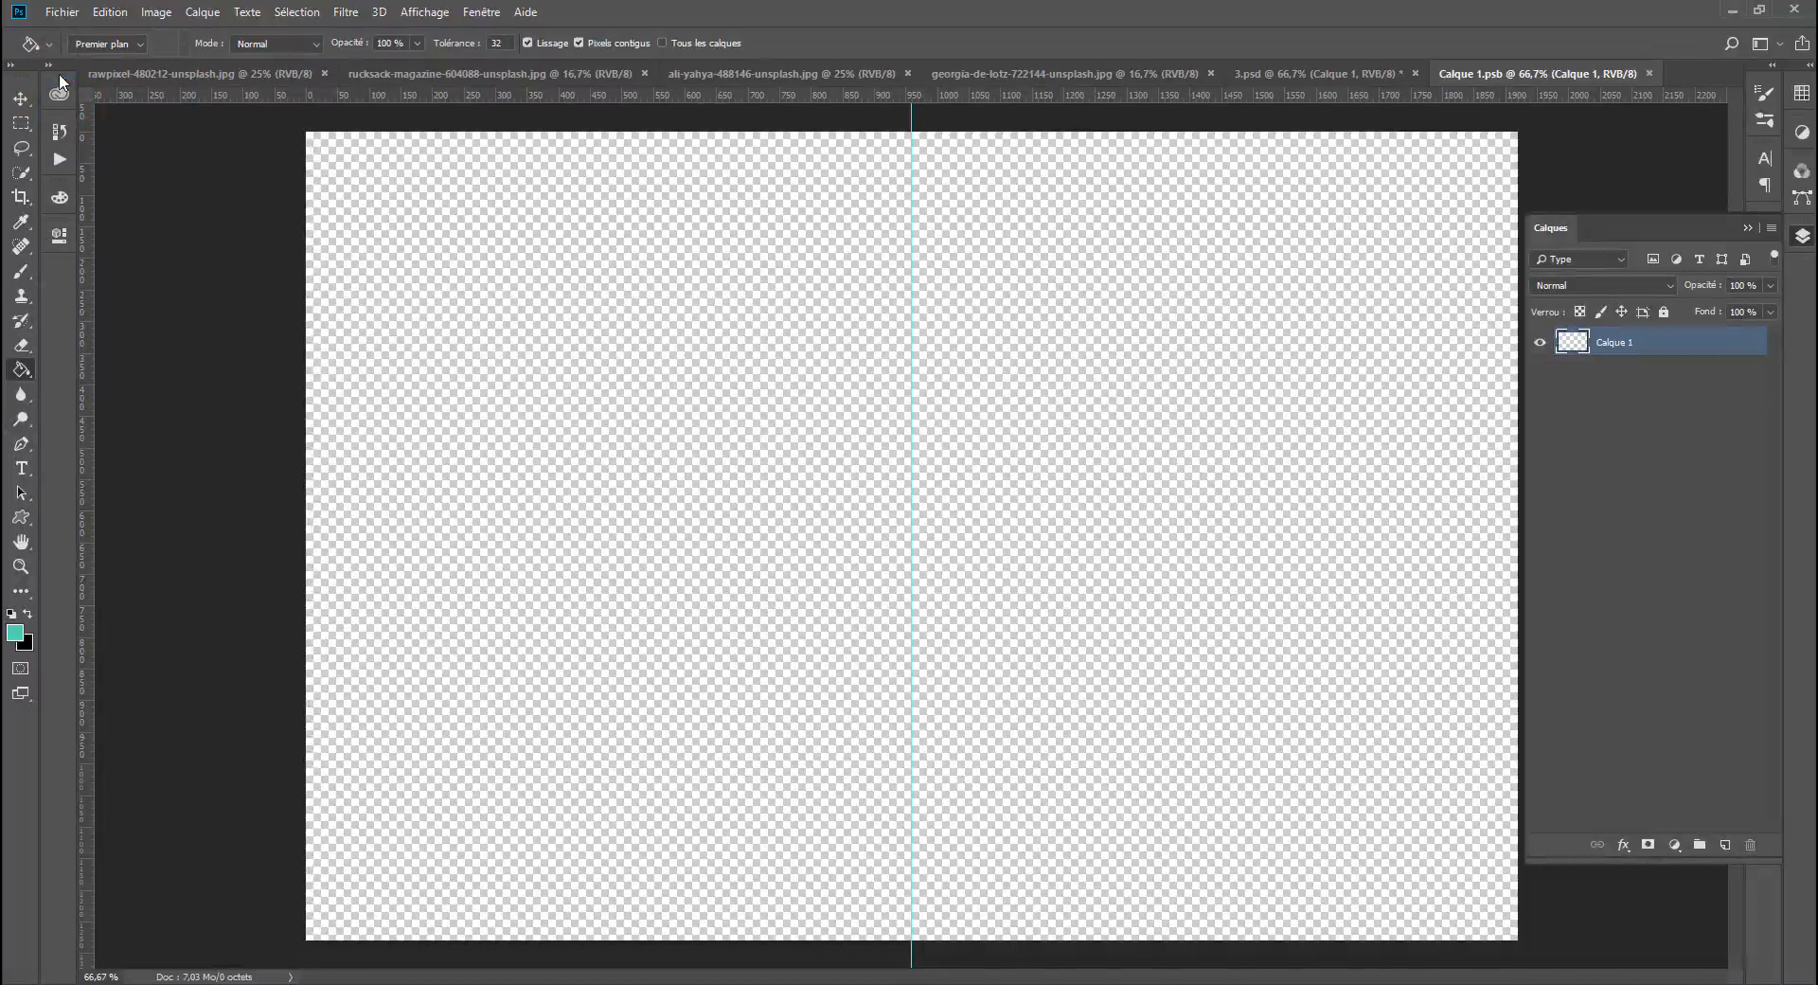
{"action": "left_click", "coordinate": [64, 161]}
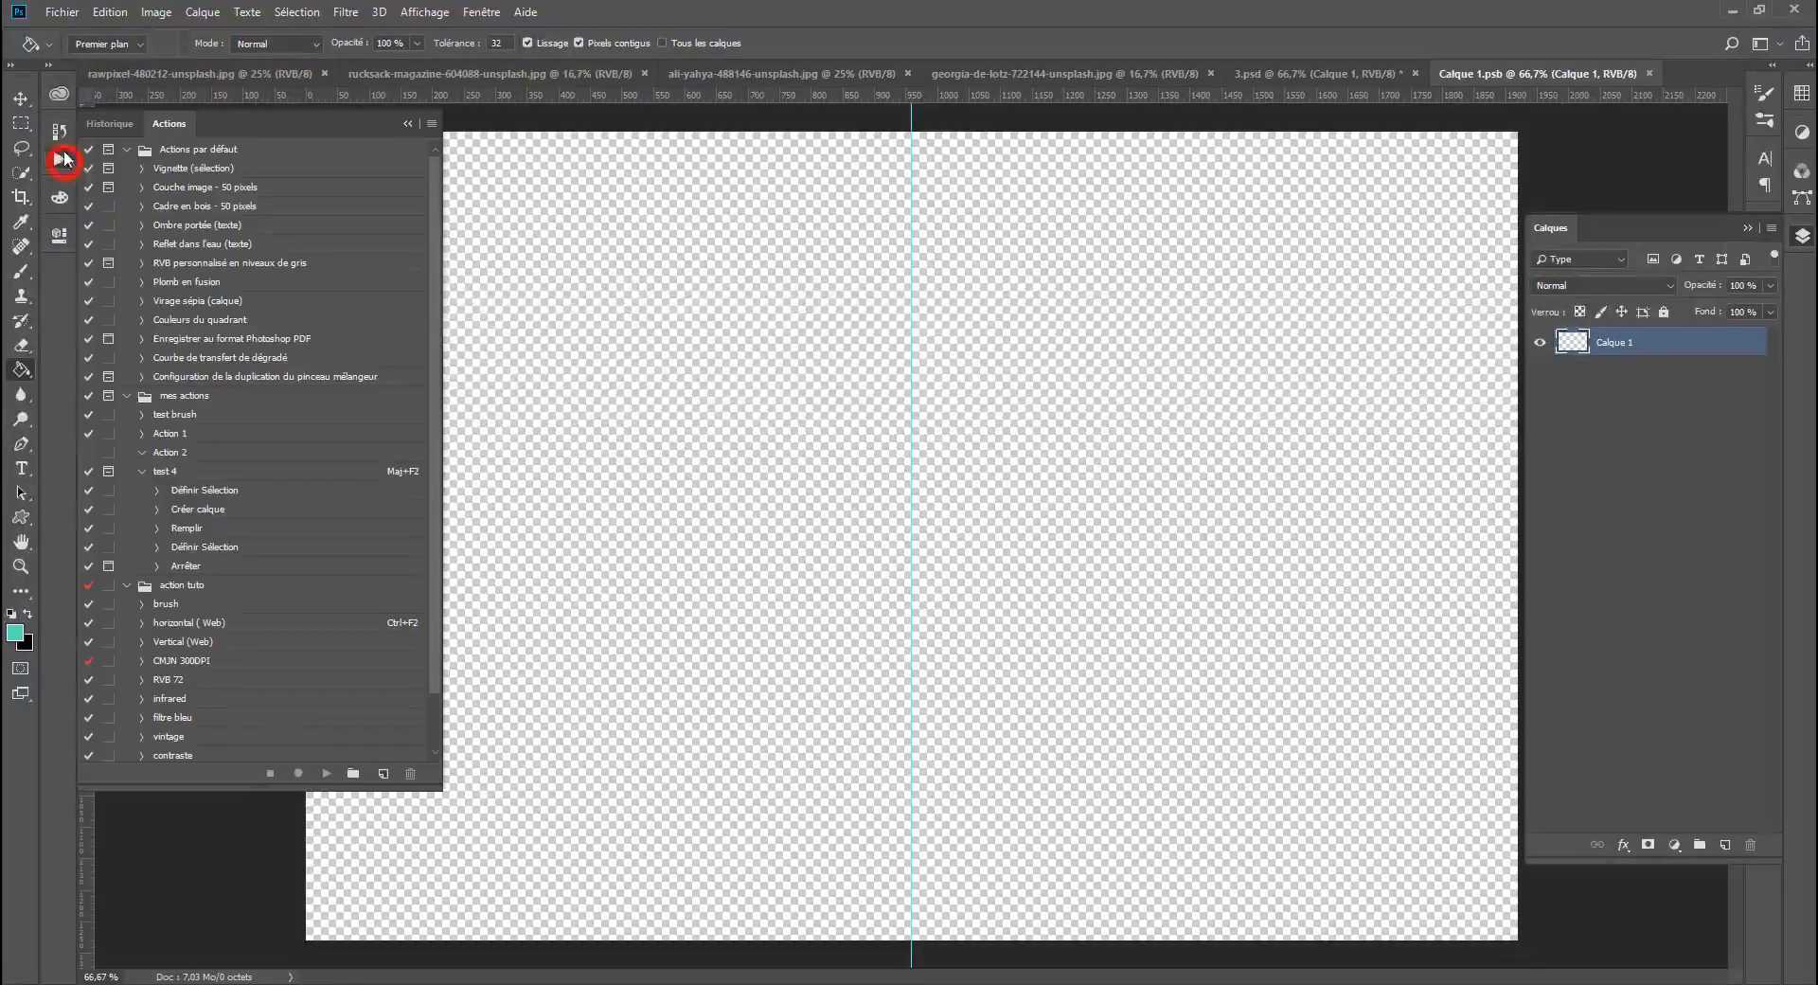
{"action": "left_click", "coordinate": [60, 94]}
{"action": "left_click", "coordinate": [107, 201]}
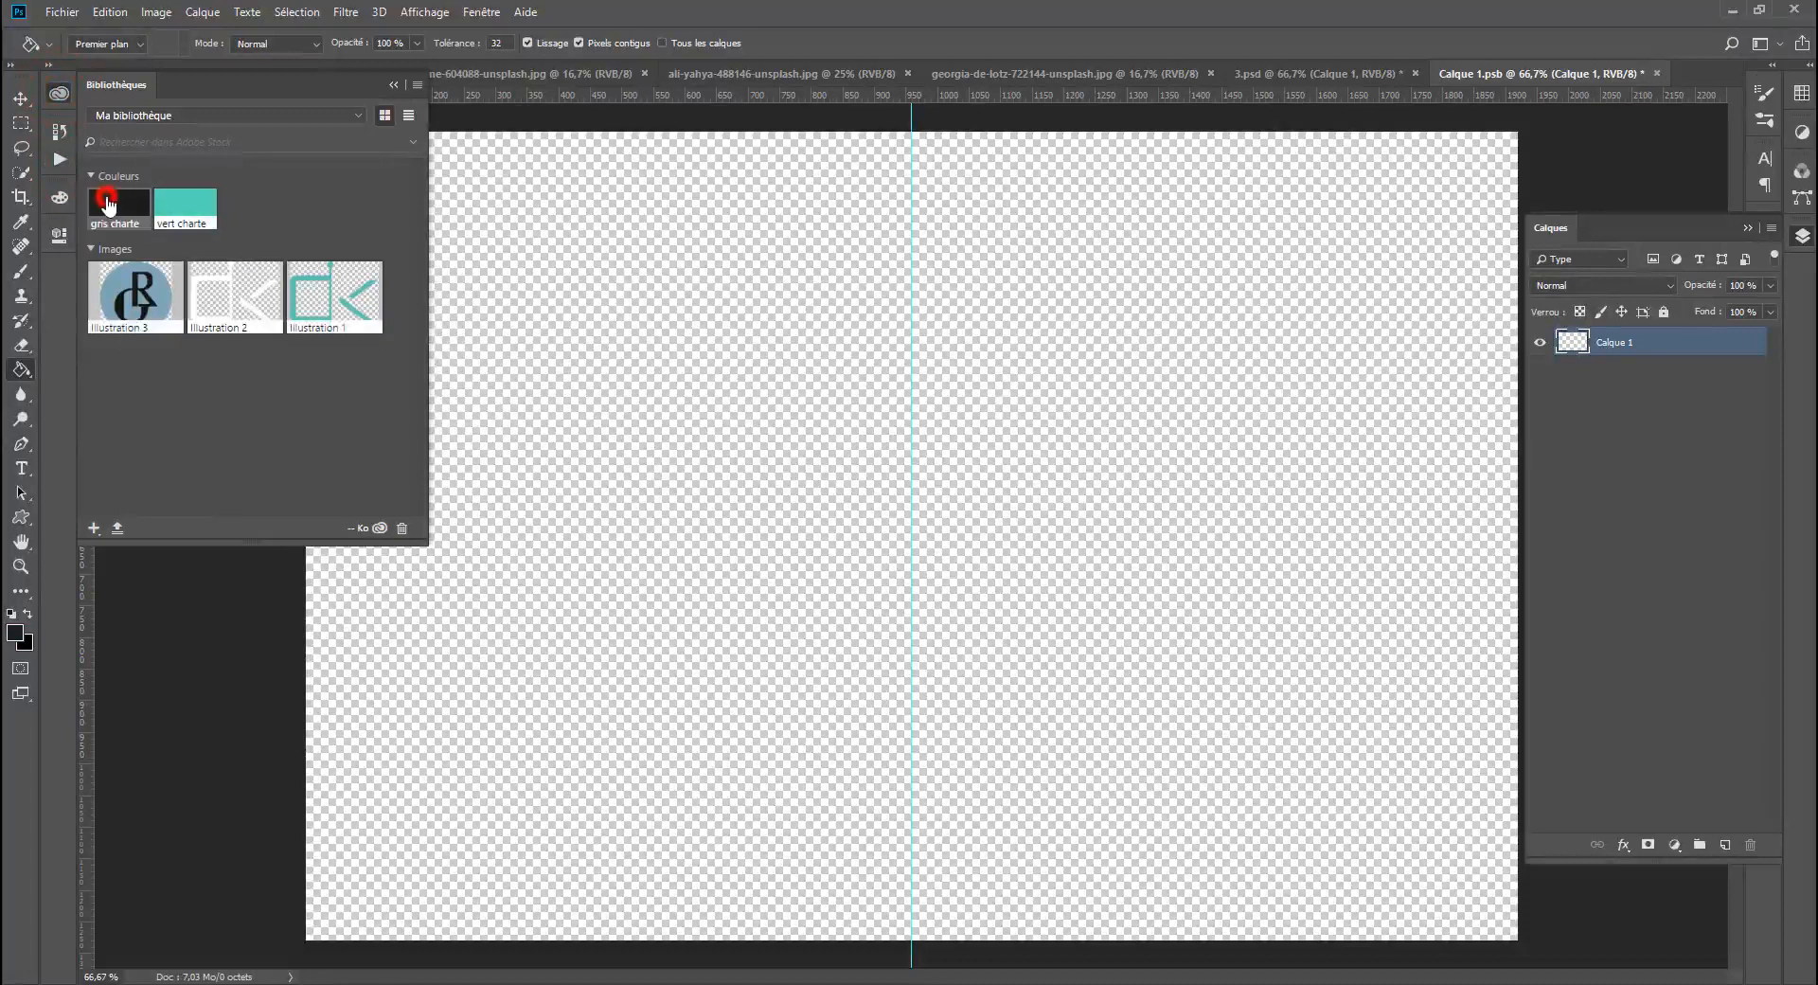
{"action": "left_click", "coordinate": [798, 511]}
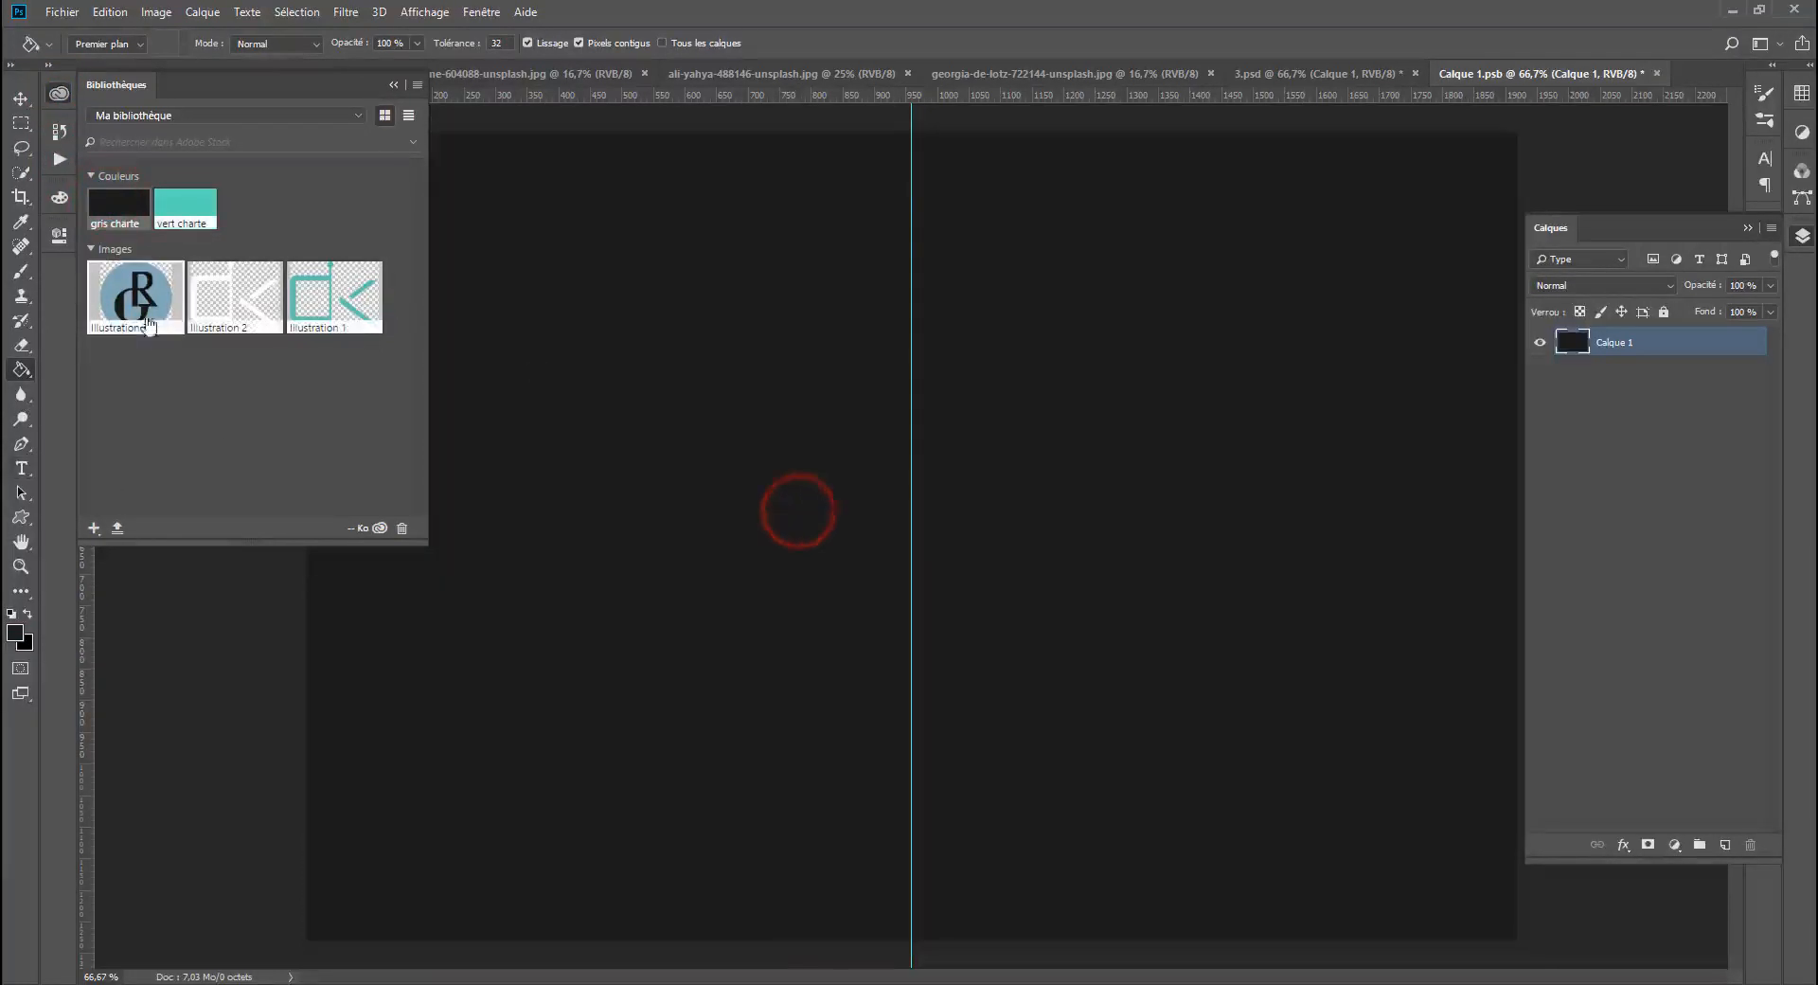
Step: Place the library image "Illustration 1" on the dark background, centered and enlarged to about 1306 × 1054 px
{"action": "left_click_drag", "start_coordinate": [212, 299], "coordinate": [860, 483]}
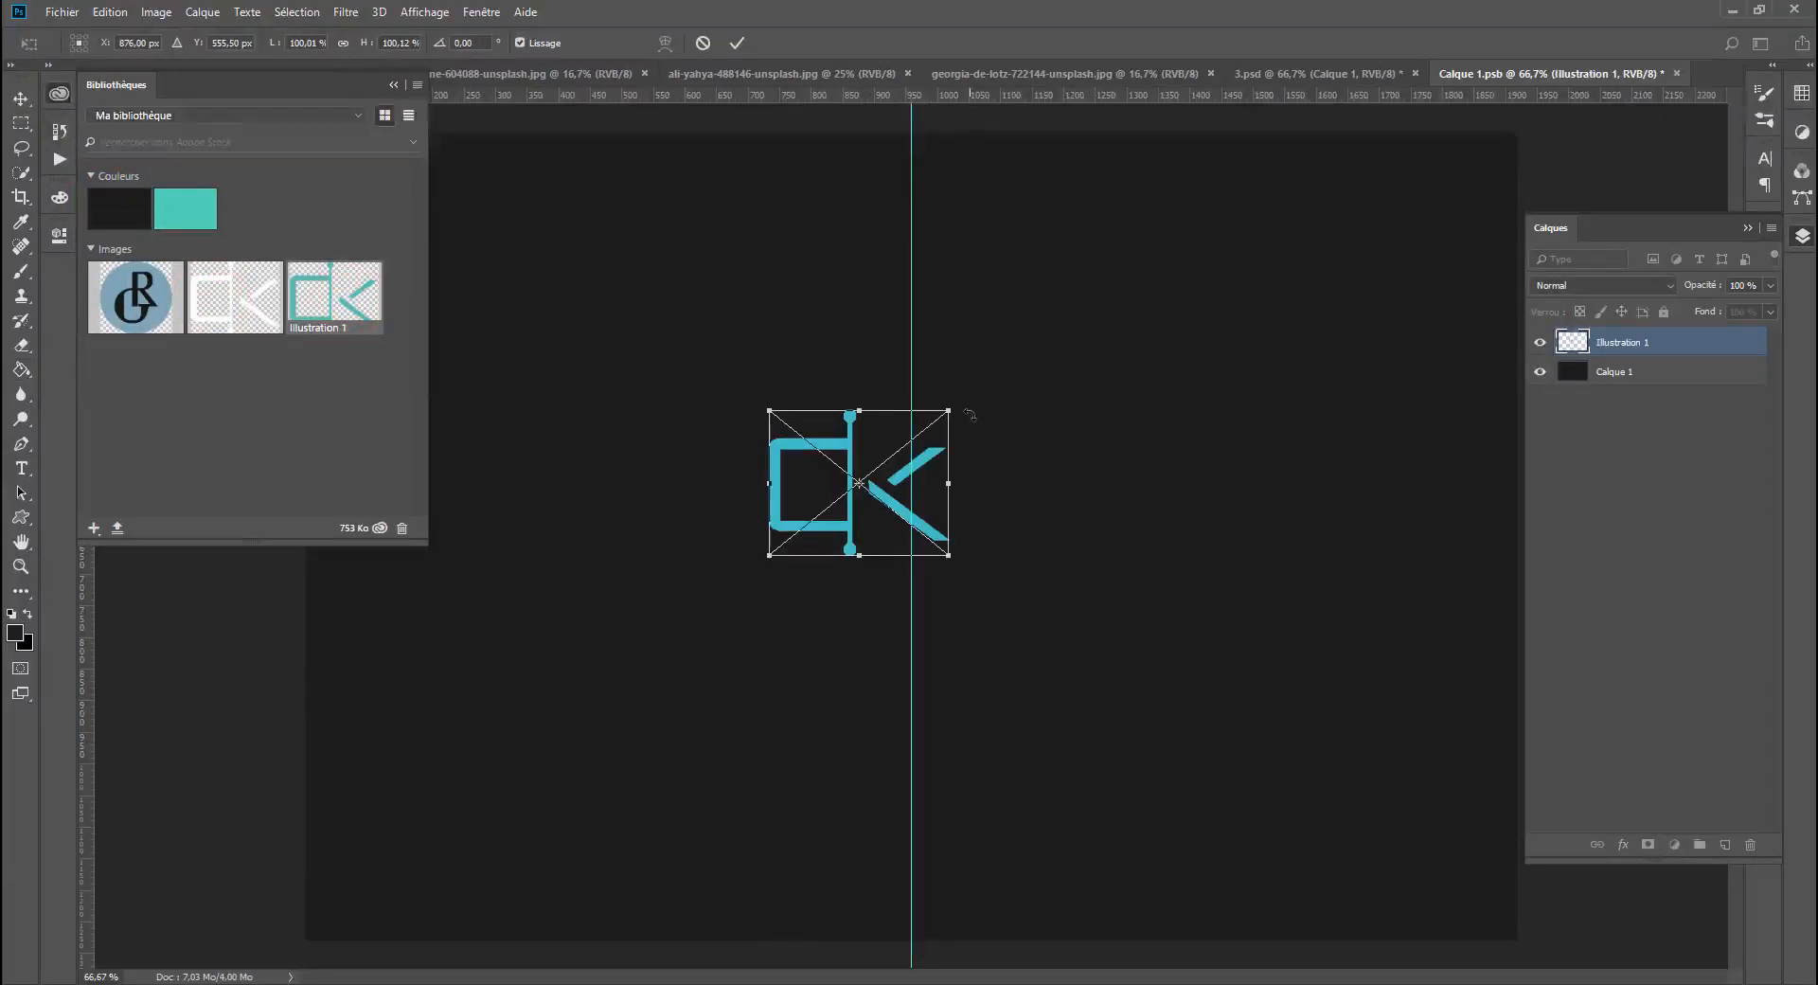
{"action": "left_click_drag", "start_coordinate": [957, 409], "coordinate": [1234, 178]}
{"action": "left_click_drag", "start_coordinate": [1095, 407], "coordinate": [1145, 462]}
{"action": "mouse_move", "coordinate": [1293, 229]}
{"action": "left_mouse_down"}
{"action": "mouse_move", "coordinate": [1136, 342]}
{"action": "mouse_move", "coordinate": [1274, 196]}
{"action": "mouse_move", "coordinate": [1141, 341]}
{"action": "mouse_move", "coordinate": [1089, 346]}
{"action": "mouse_move", "coordinate": [1252, 277]}
{"action": "mouse_move", "coordinate": [1296, 248]}
{"action": "mouse_move", "coordinate": [548, 633]}
{"action": "mouse_move", "coordinate": [653, 625]}
{"action": "mouse_move", "coordinate": [1139, 312]}
{"action": "mouse_move", "coordinate": [1231, 178]}
{"action": "mouse_move", "coordinate": [1290, 144]}
{"action": "mouse_move", "coordinate": [1002, 326]}
{"action": "mouse_move", "coordinate": [1331, 130]}
{"action": "left_mouse_up"}
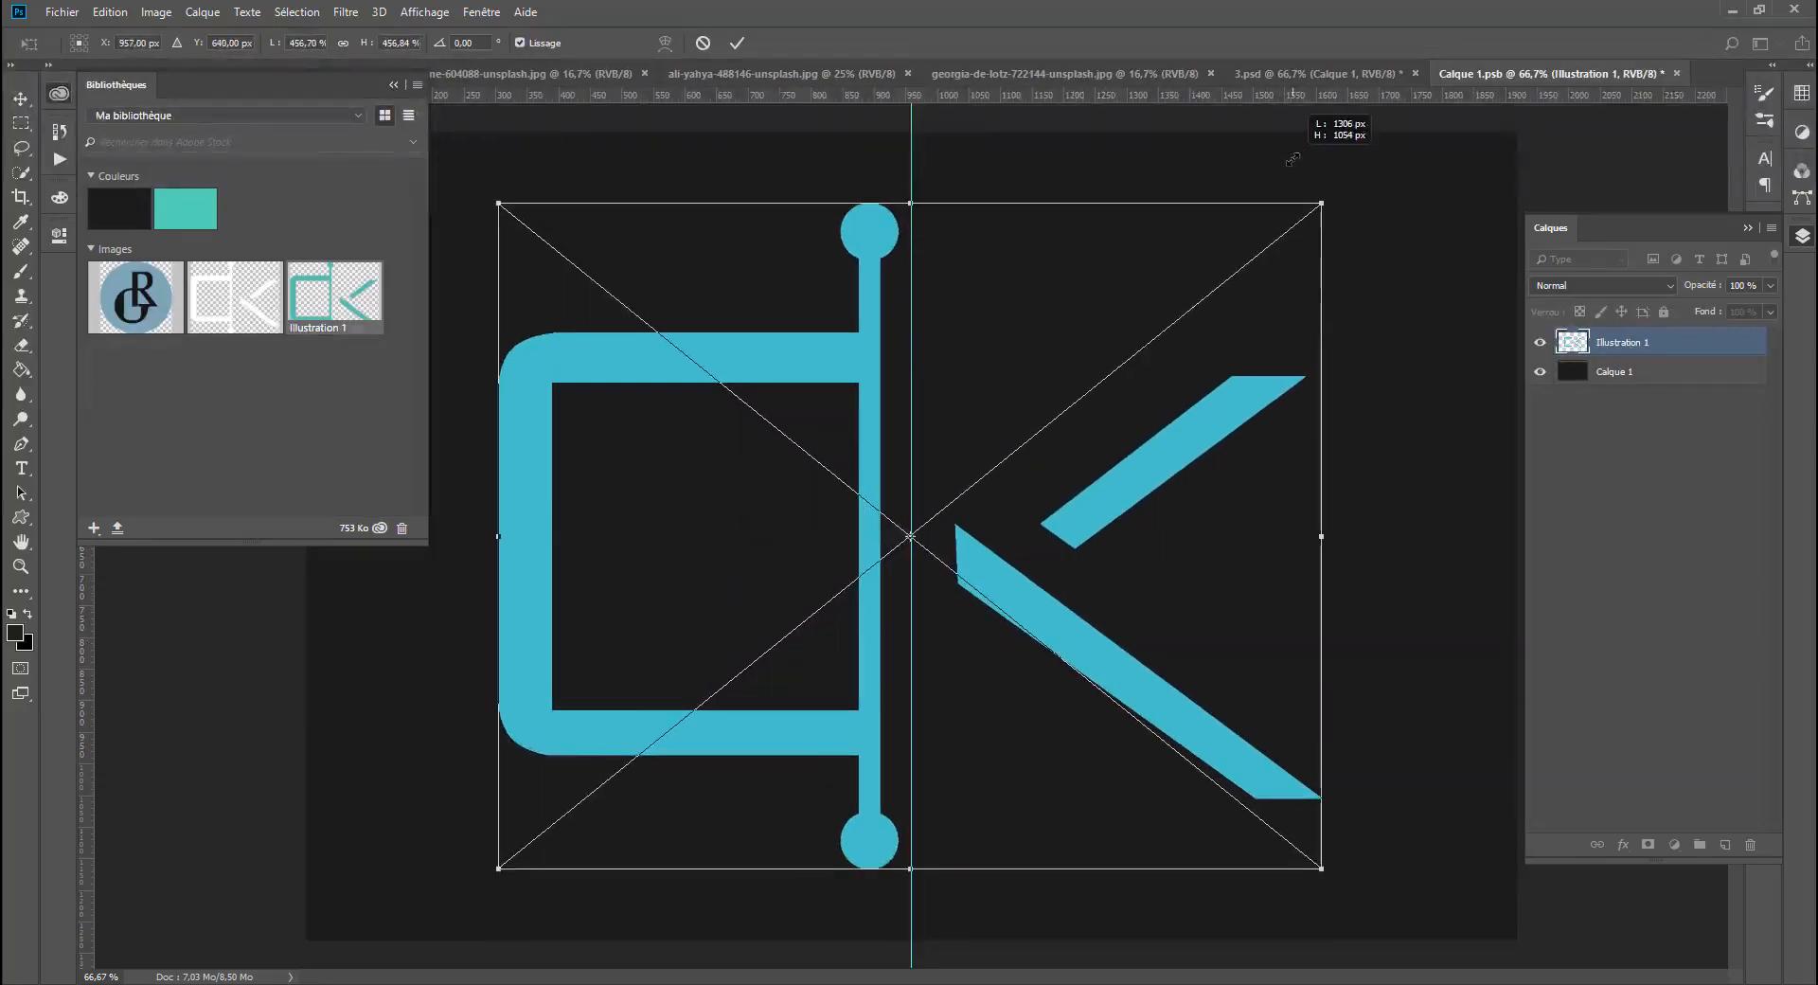
{"action": "key", "text": "Return"}
Step: Save the smart object's contents and return to 3.psd with the library closed
{"action": "key", "text": "g"}
{"action": "key", "text": "ctrl+s"}
{"action": "left_click", "coordinate": [1311, 73]}
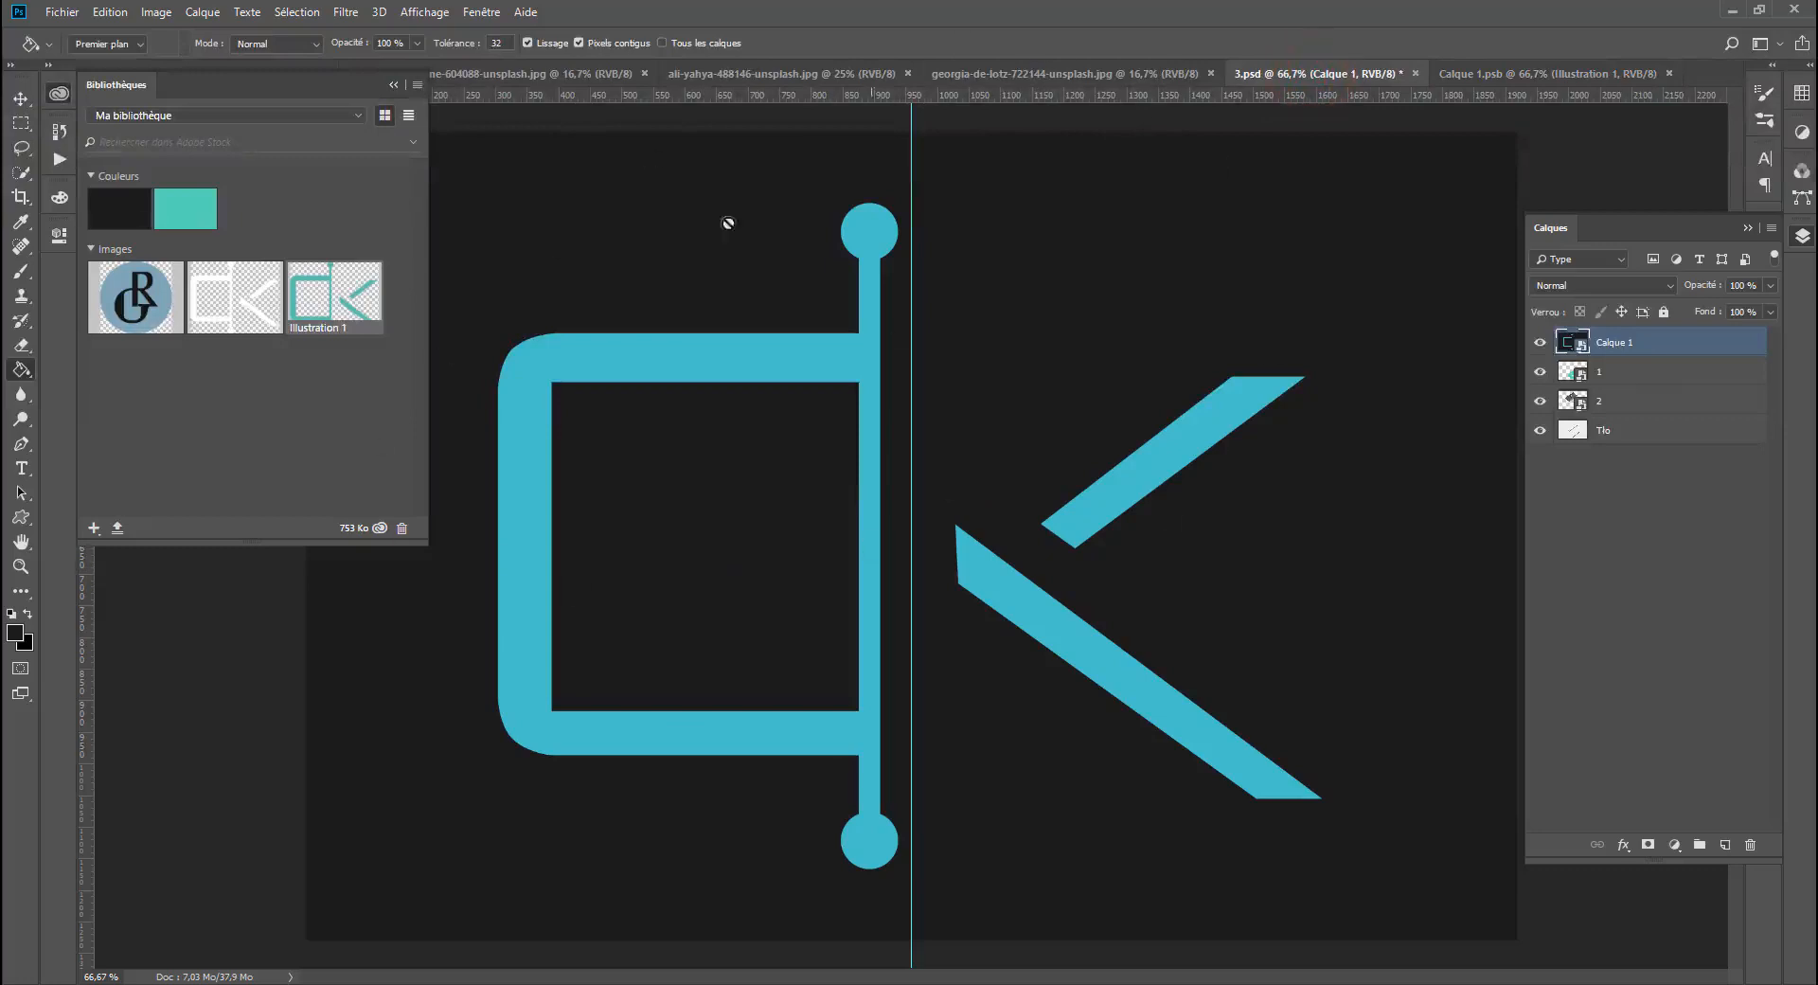
{"action": "left_click", "coordinate": [20, 123]}
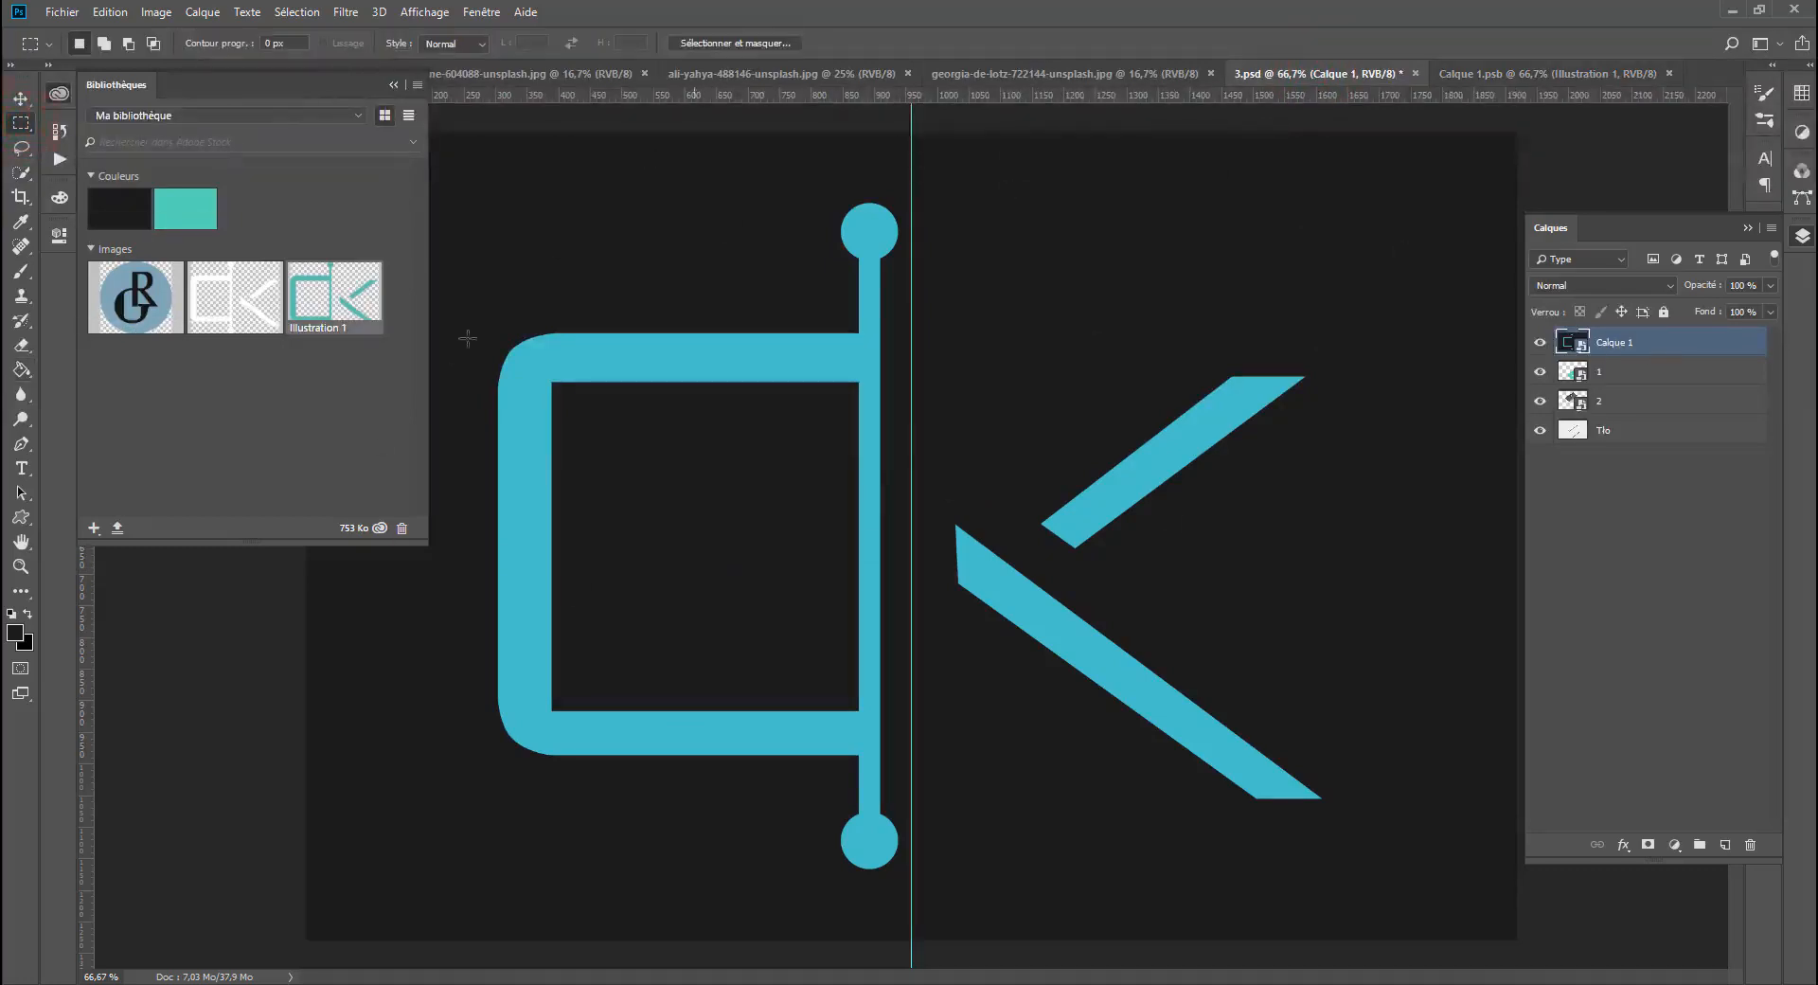
{"action": "left_click", "coordinate": [58, 94]}
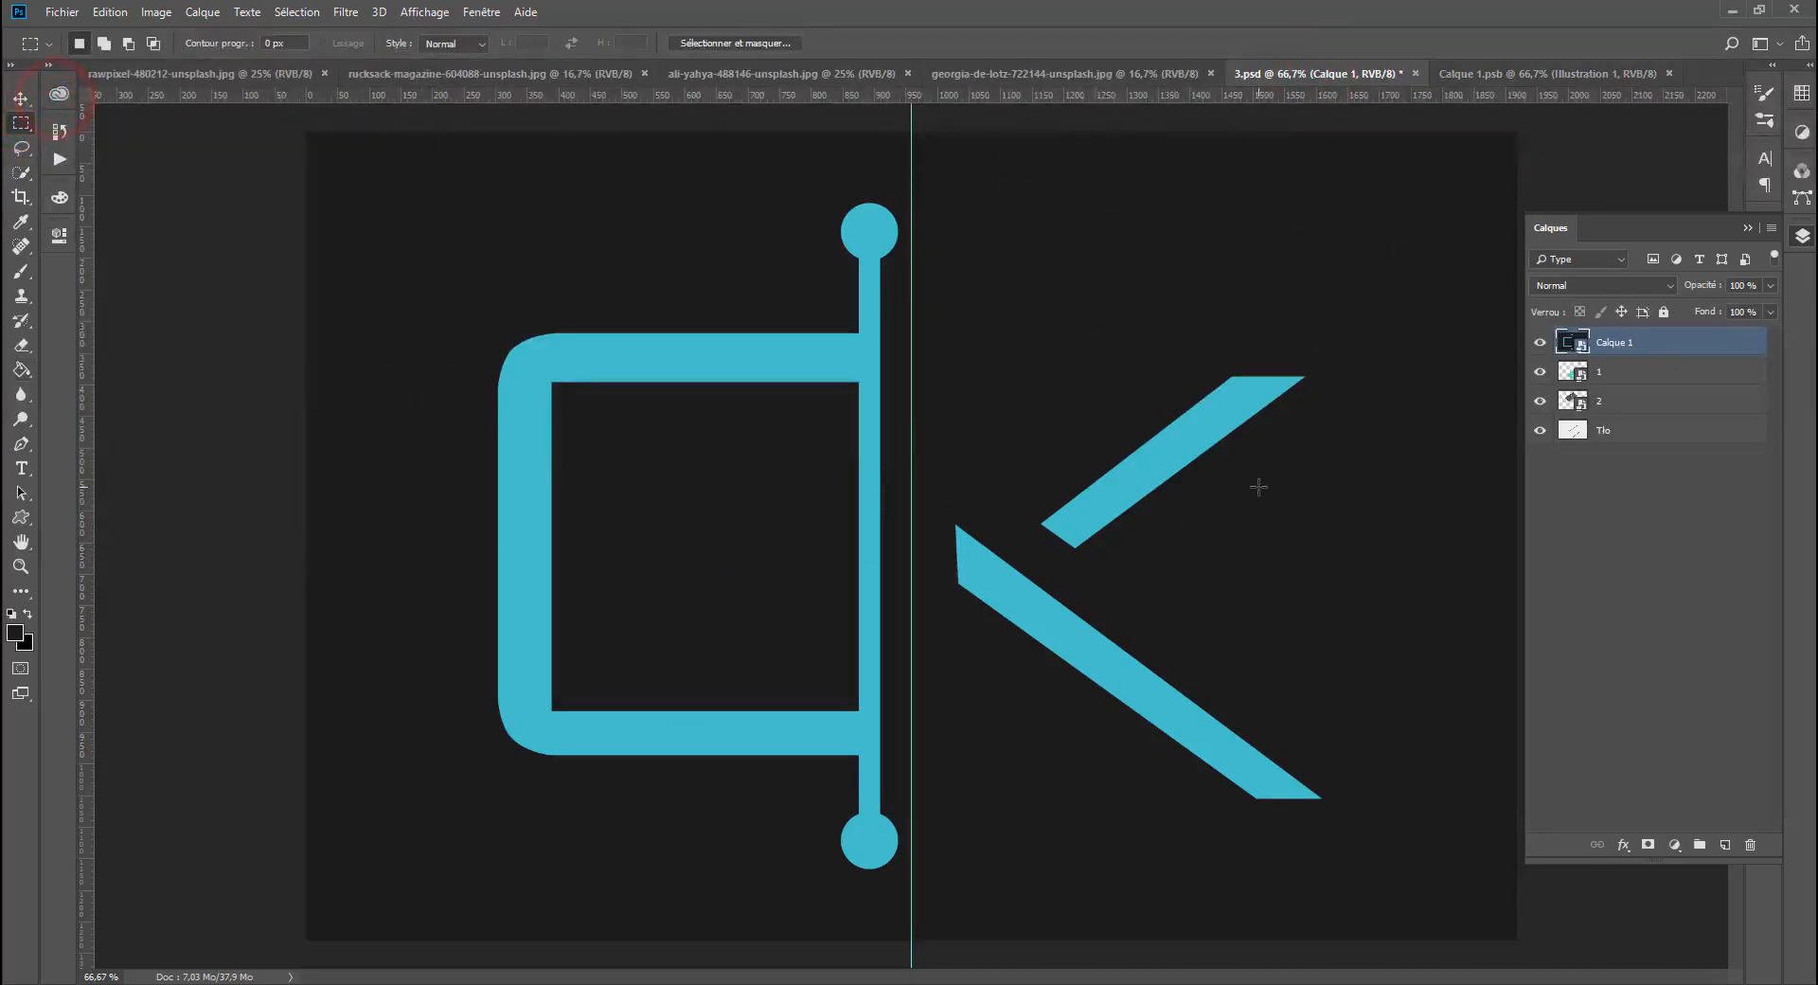
Step: Scale Calque 1 to about 36 % and place its upper-left corner on the green card's left corner
{"action": "key", "text": "ctrl+t"}
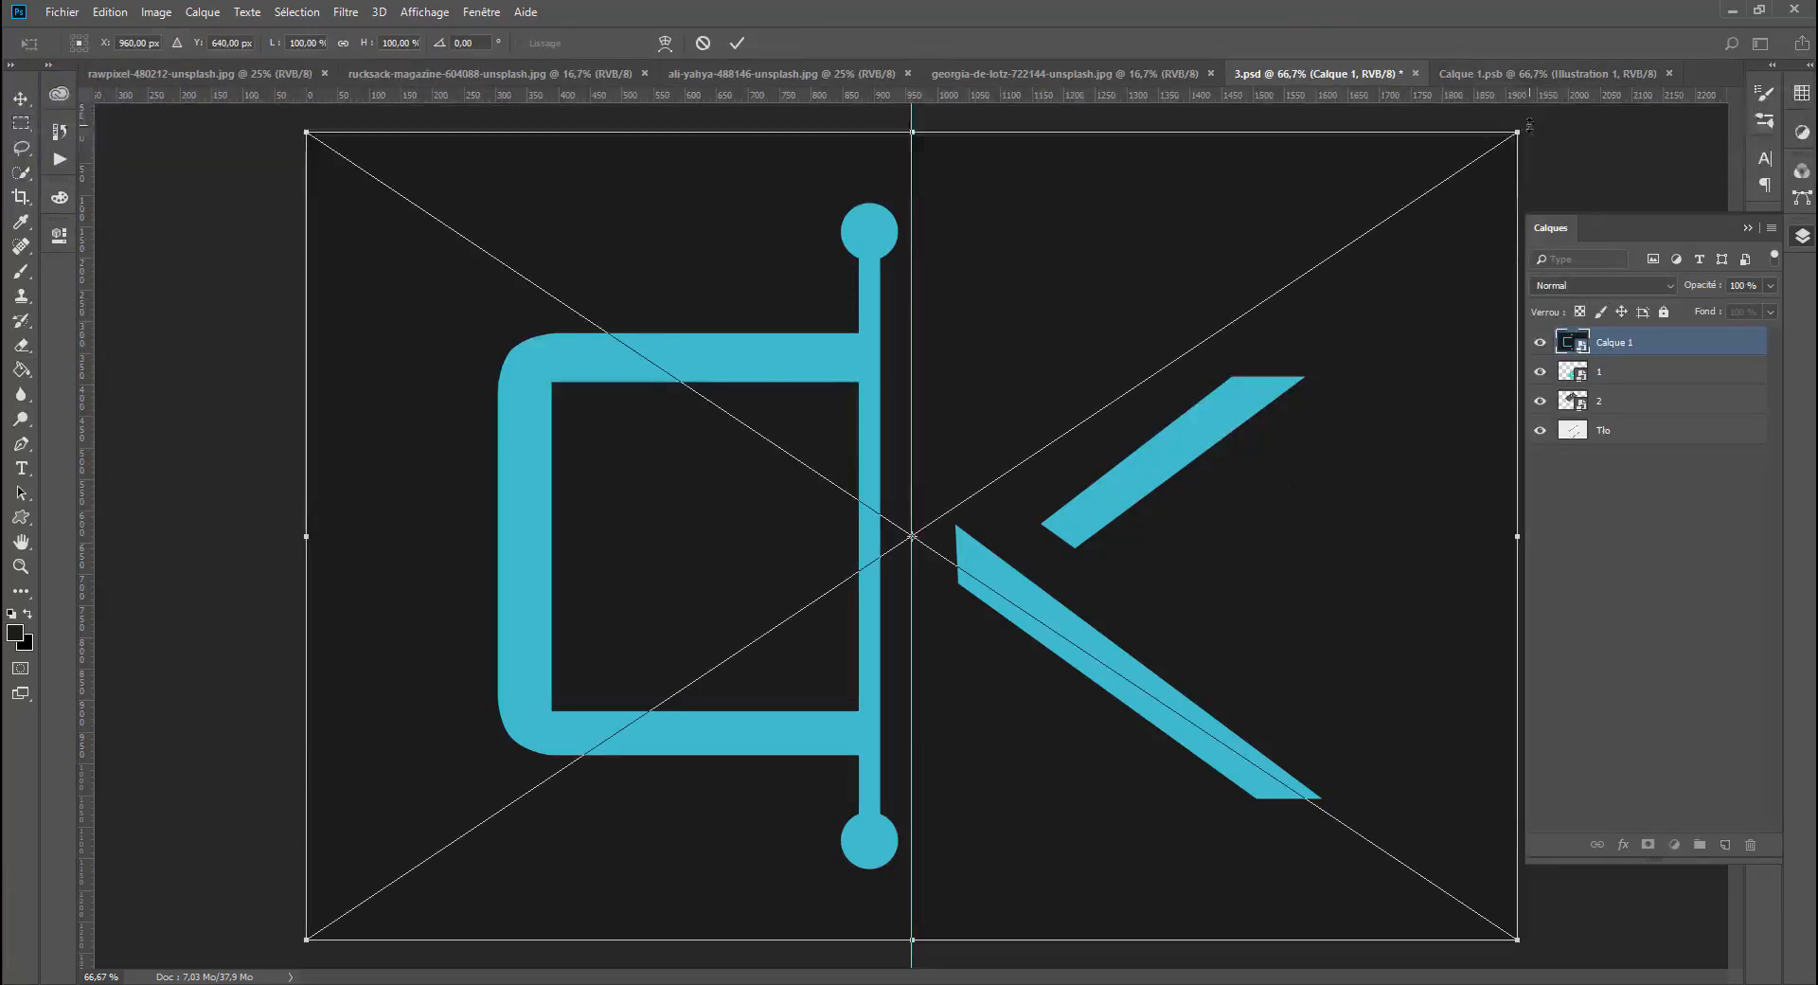
{"action": "left_click_drag", "start_coordinate": [1517, 133], "coordinate": [730, 649]}
{"action": "left_click_drag", "start_coordinate": [637, 747], "coordinate": [997, 794]}
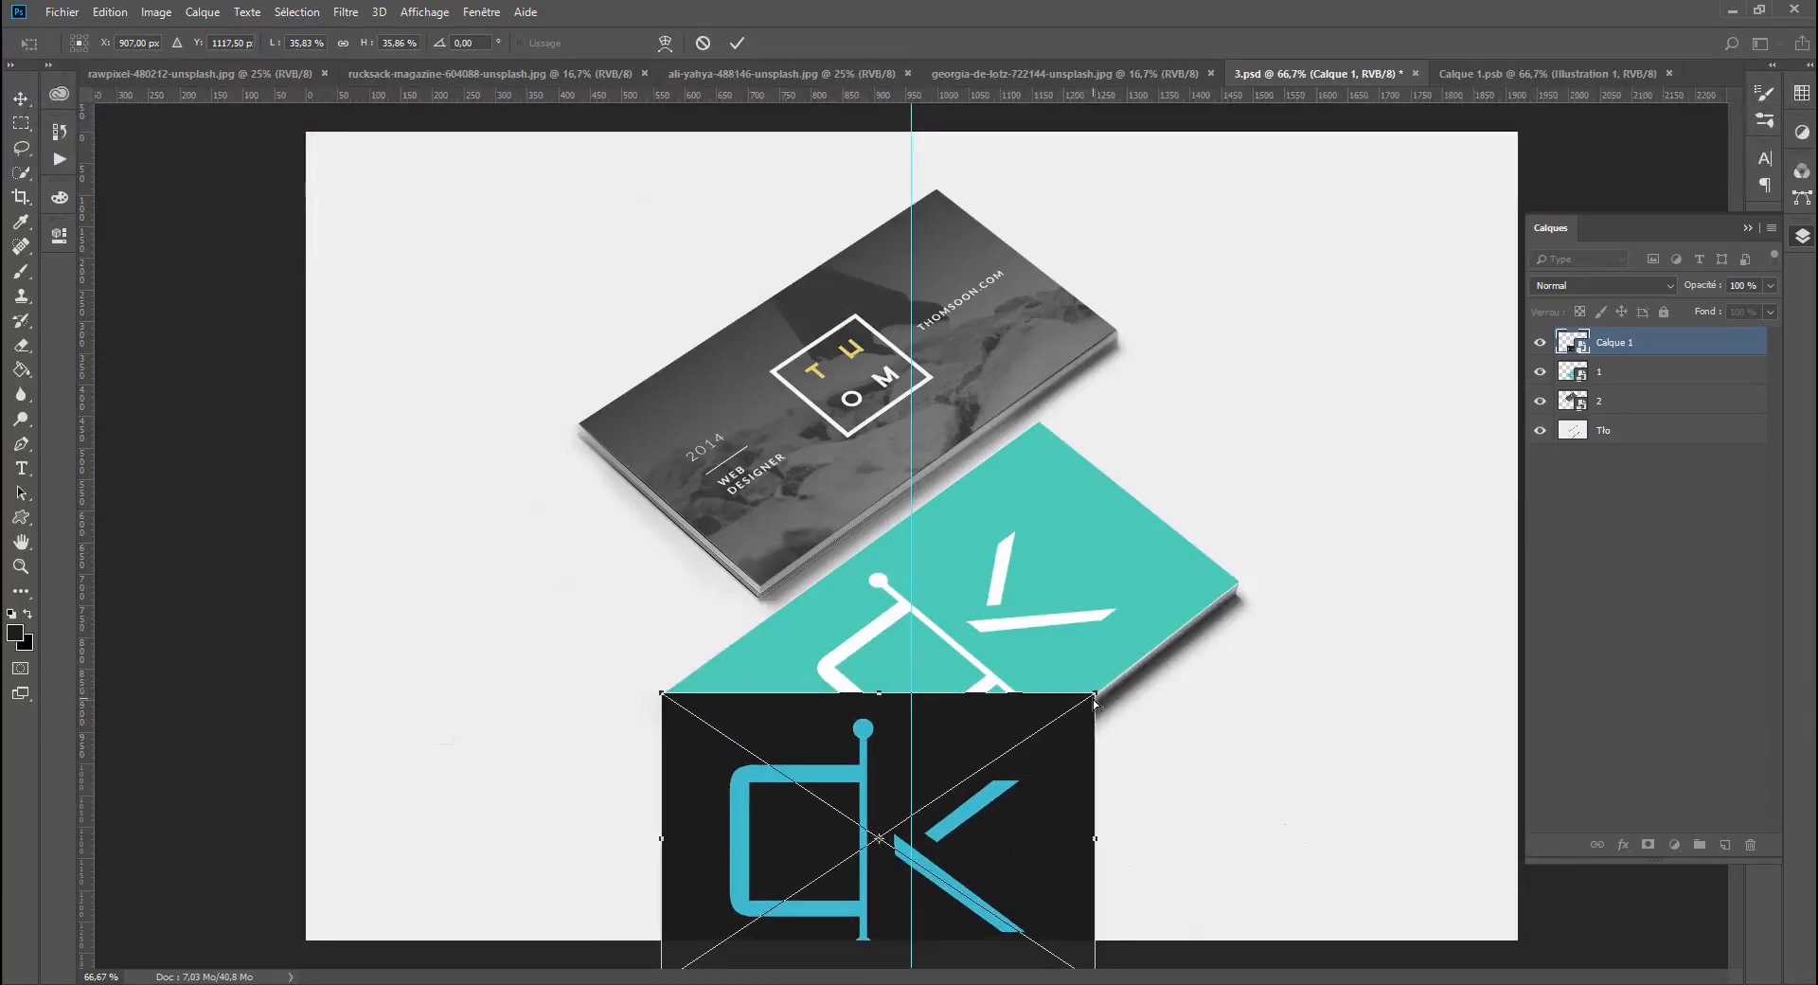
Step: Distort the upper-right and lower-right corners of Calque 1 onto the green card's top and right corners
{"action": "left_click_drag", "start_coordinate": [1096, 696], "coordinate": [1038, 422]}
{"action": "scroll", "coordinate": [1058, 811], "scroll_direction": "down", "scroll_amount": 2}
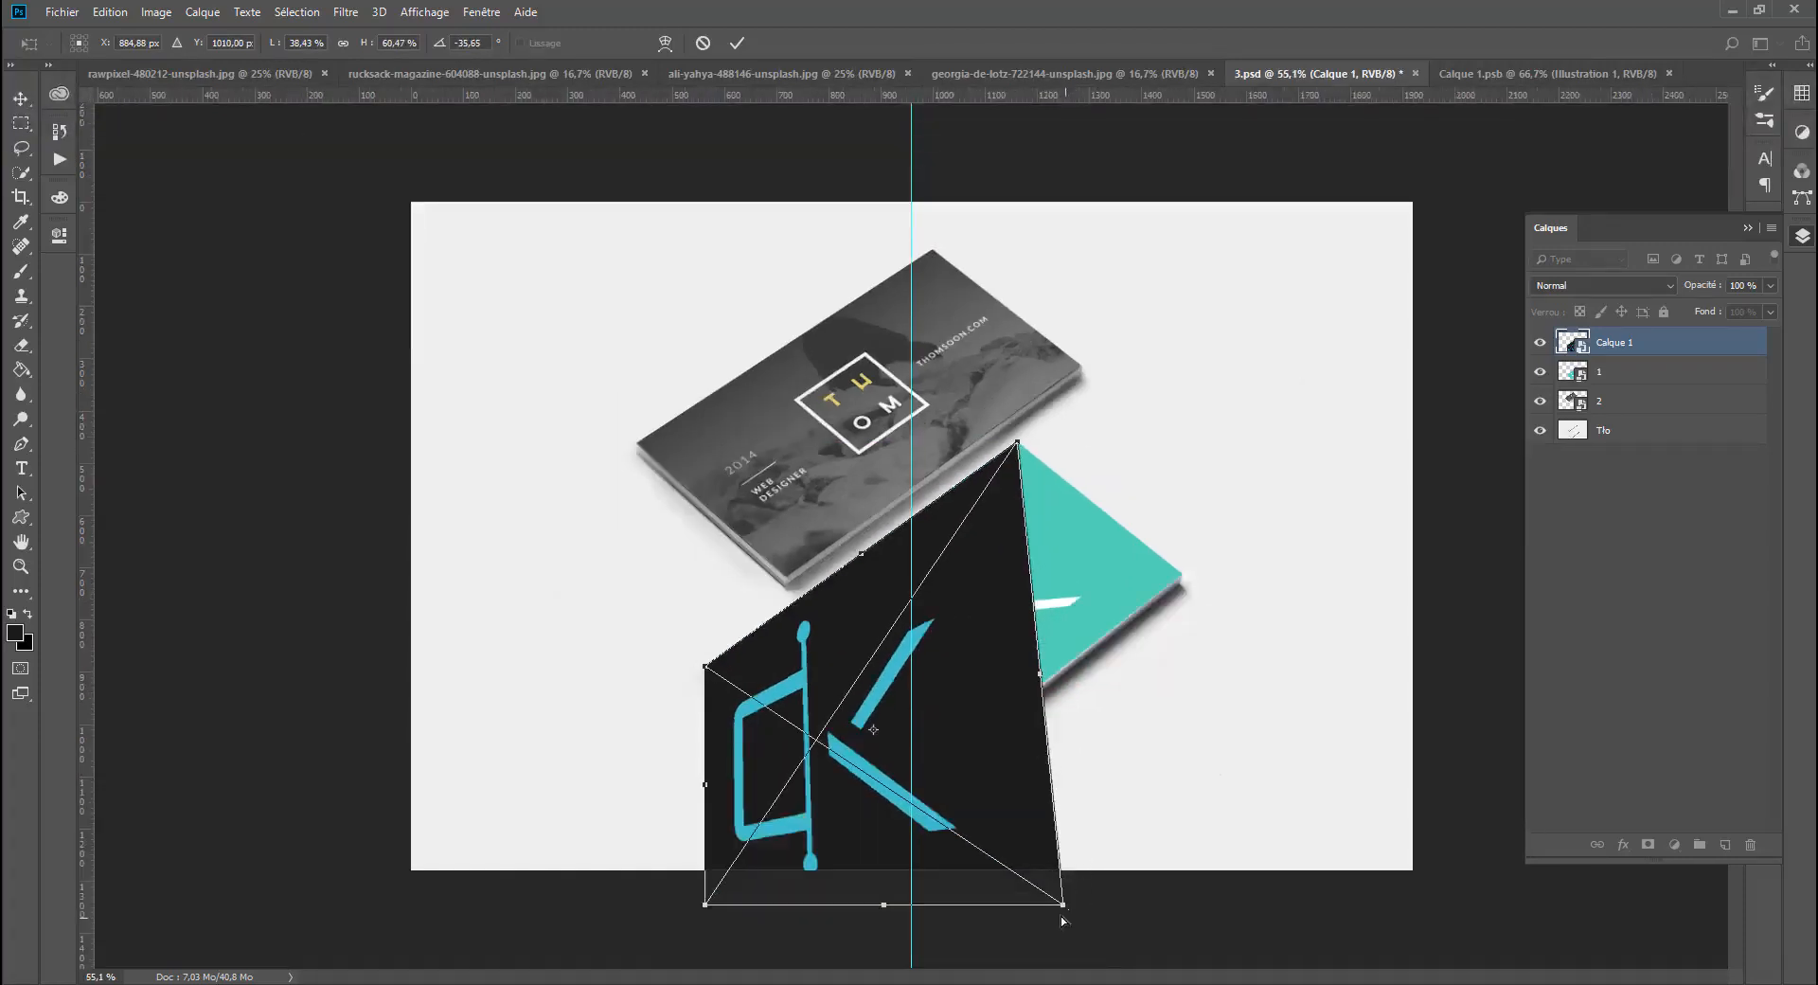
{"action": "left_click_drag", "start_coordinate": [1063, 904], "coordinate": [1174, 566]}
{"action": "scroll", "coordinate": [1174, 568], "scroll_direction": "up", "scroll_amount": 4}
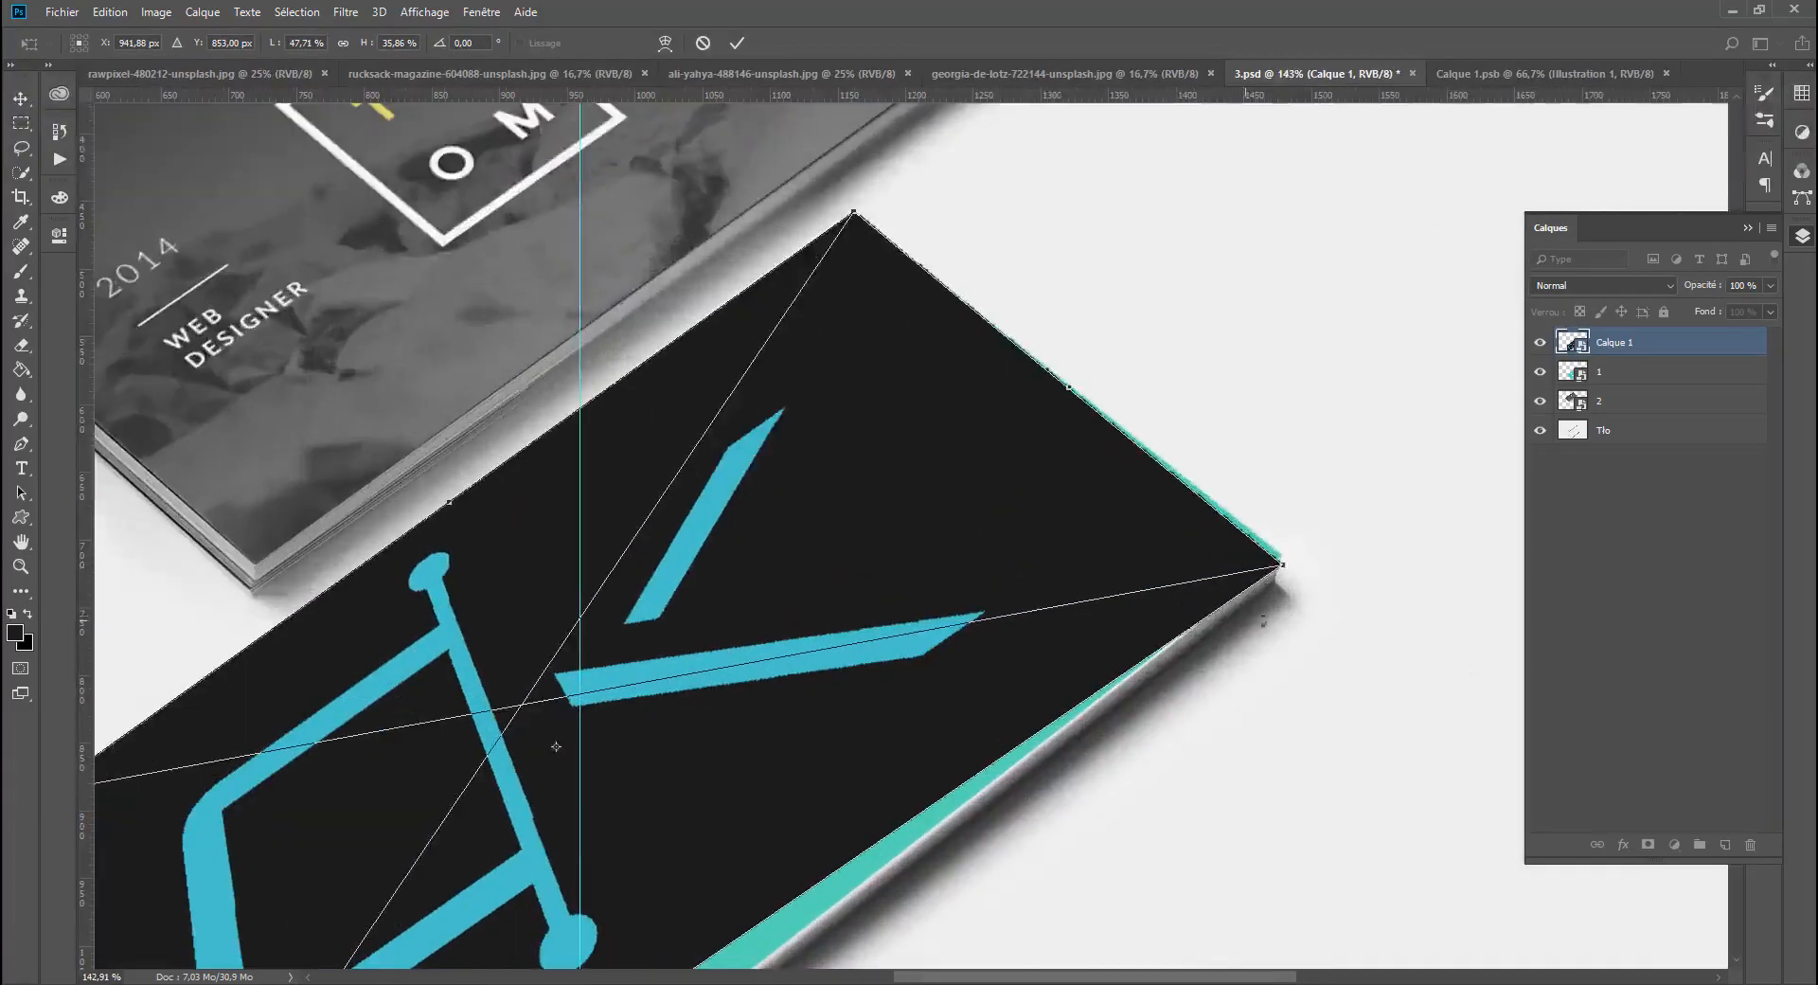
{"action": "left_click_drag", "start_coordinate": [1284, 565], "coordinate": [1282, 558]}
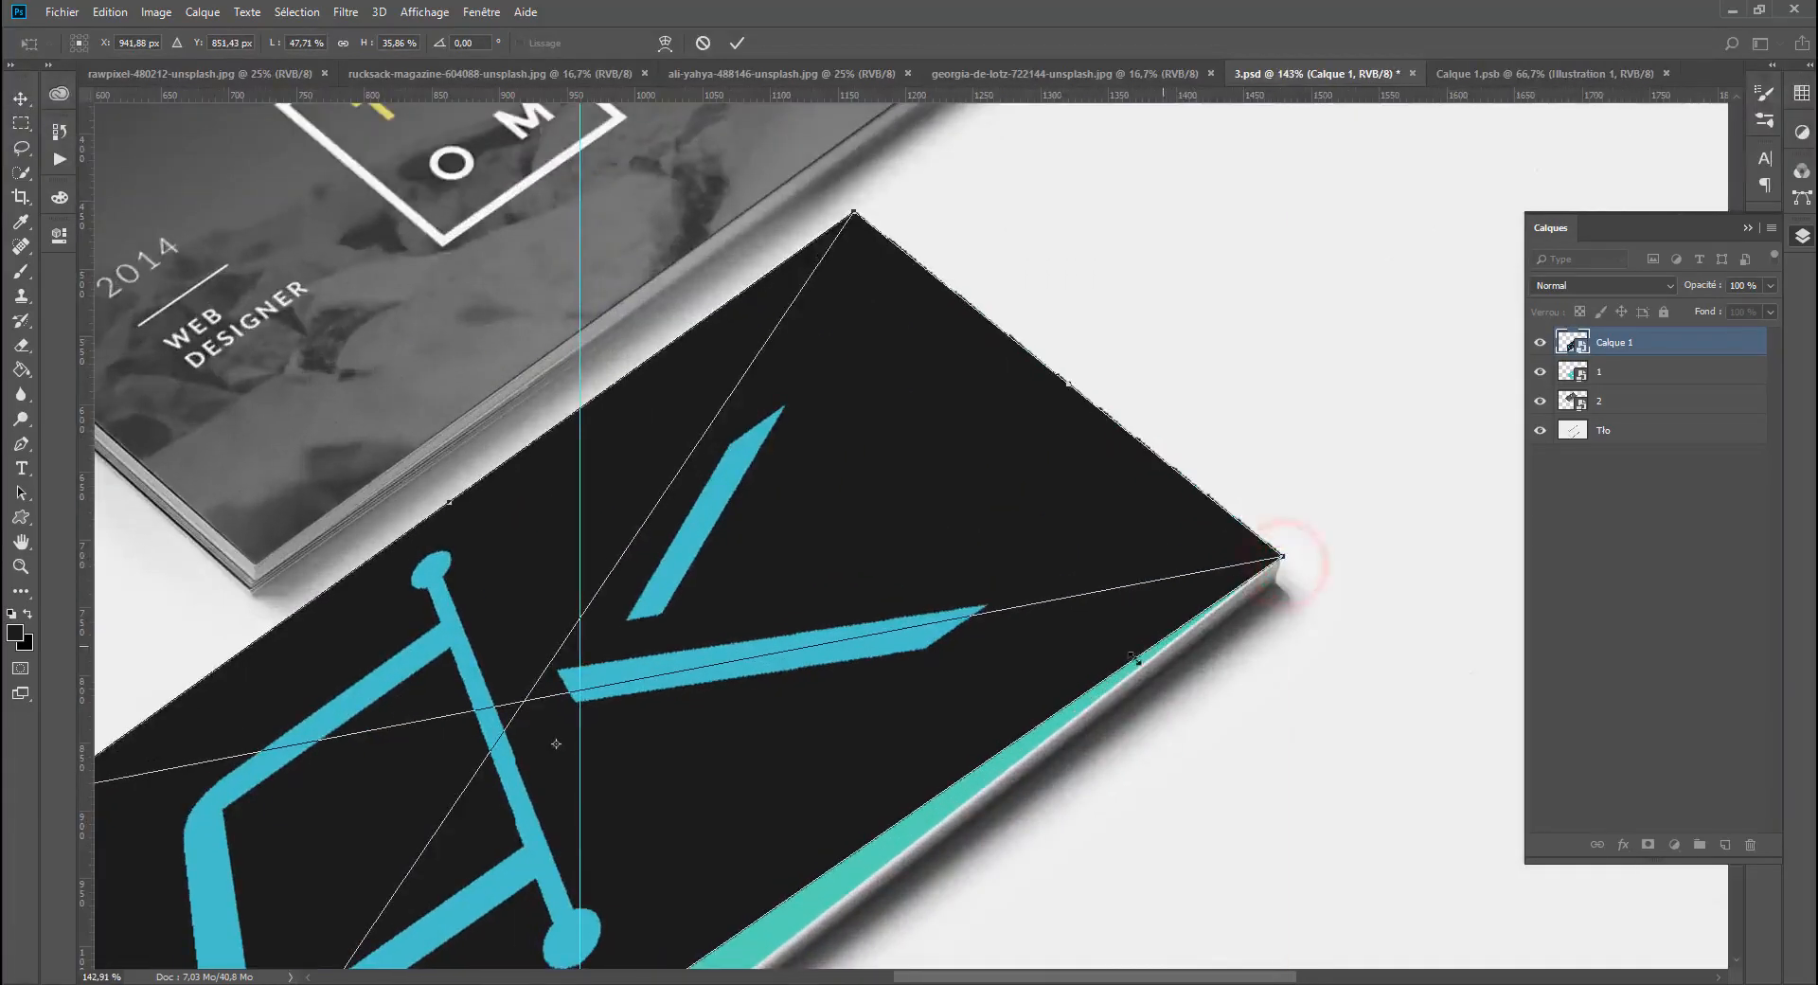
Step: Distort the remaining lower-left corner of Calque 1 onto the green card's bottom corner
{"action": "left_click_drag", "start_coordinate": [948, 674], "coordinate": [1343, 281]}
{"action": "scroll", "coordinate": [710, 626], "scroll_direction": "down", "scroll_amount": 5}
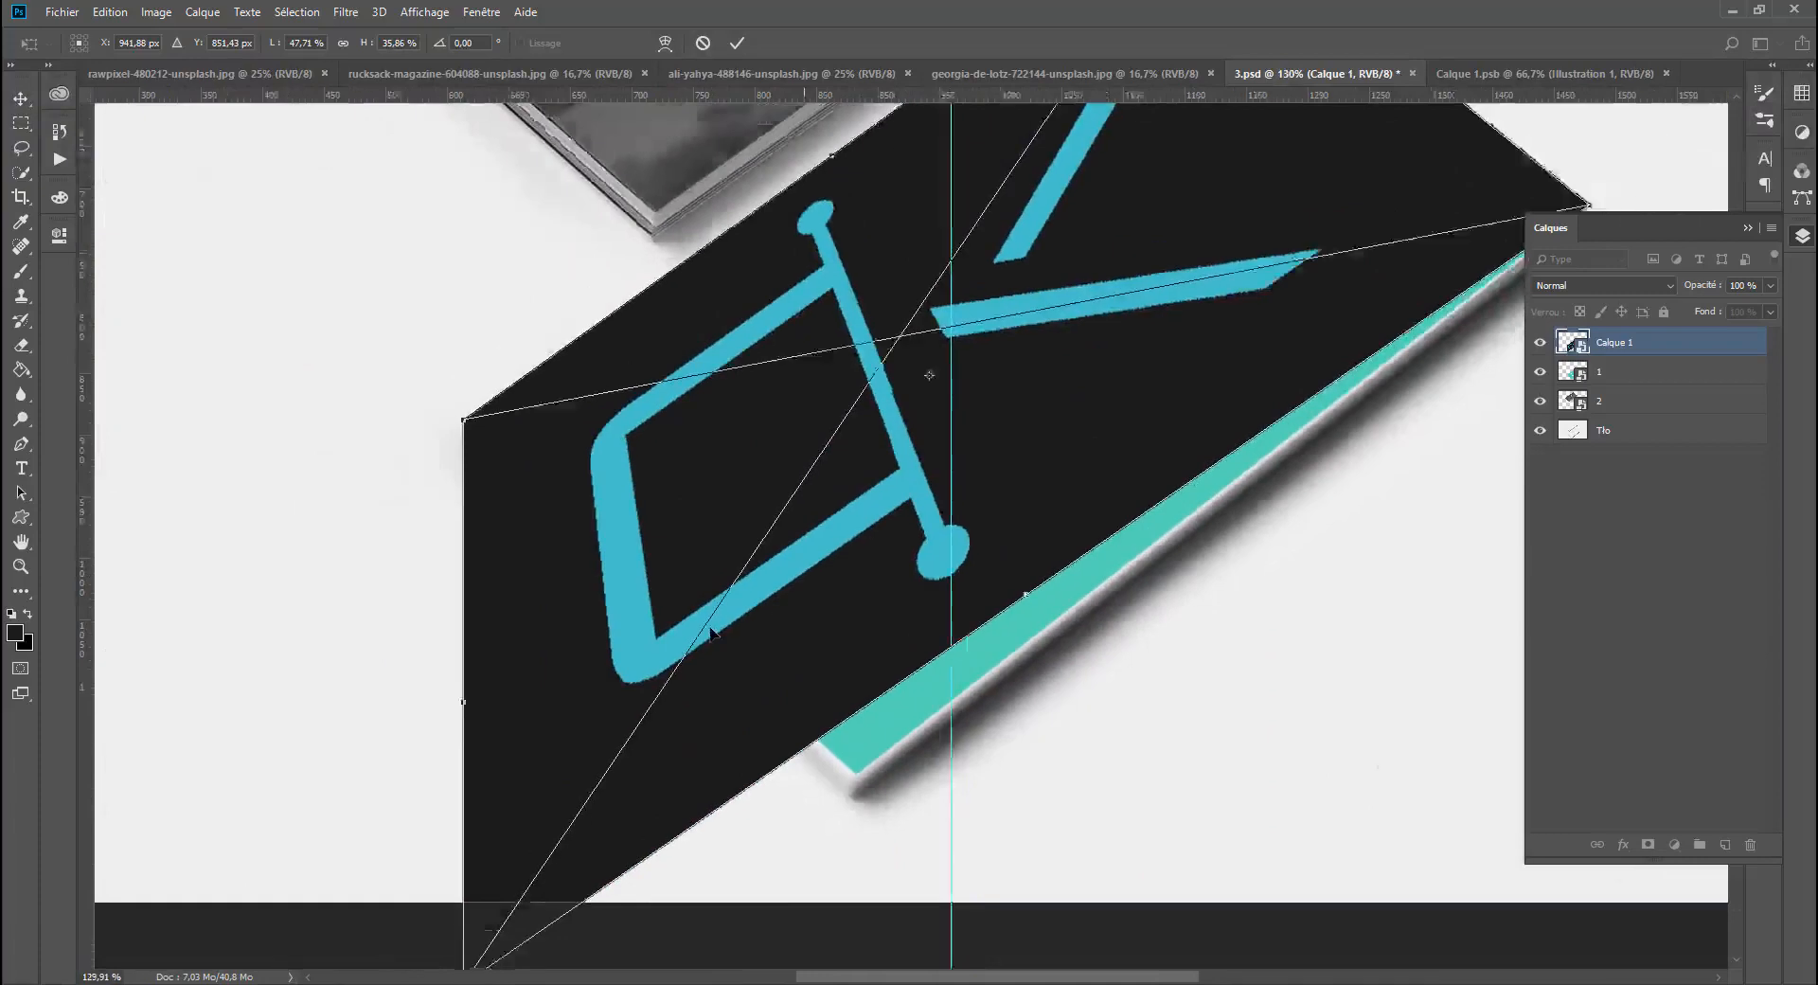
{"action": "left_click_drag", "start_coordinate": [539, 858], "coordinate": [810, 737]}
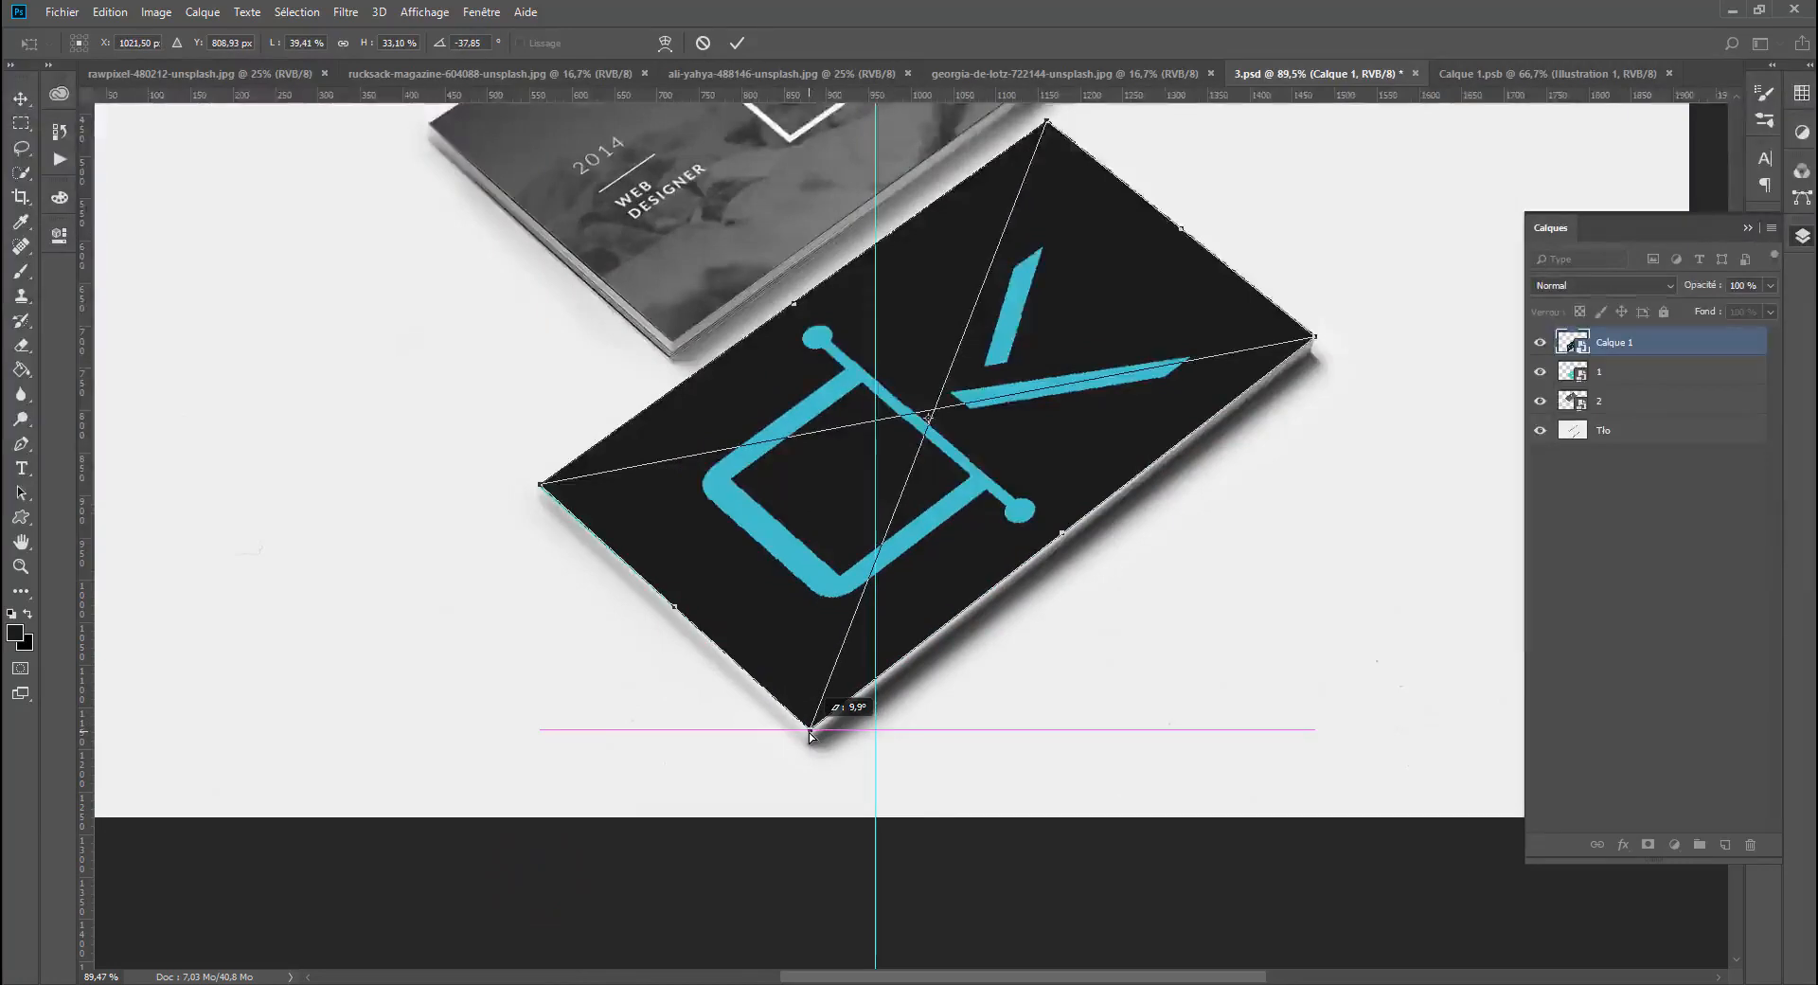
Step: Refine the left corner of the distorted Calque 1 so it covers the green edge of the card
{"action": "scroll", "coordinate": [809, 737], "scroll_direction": "down", "scroll_amount": 5}
{"action": "scroll", "coordinate": [809, 736], "scroll_direction": "up", "scroll_amount": 3}
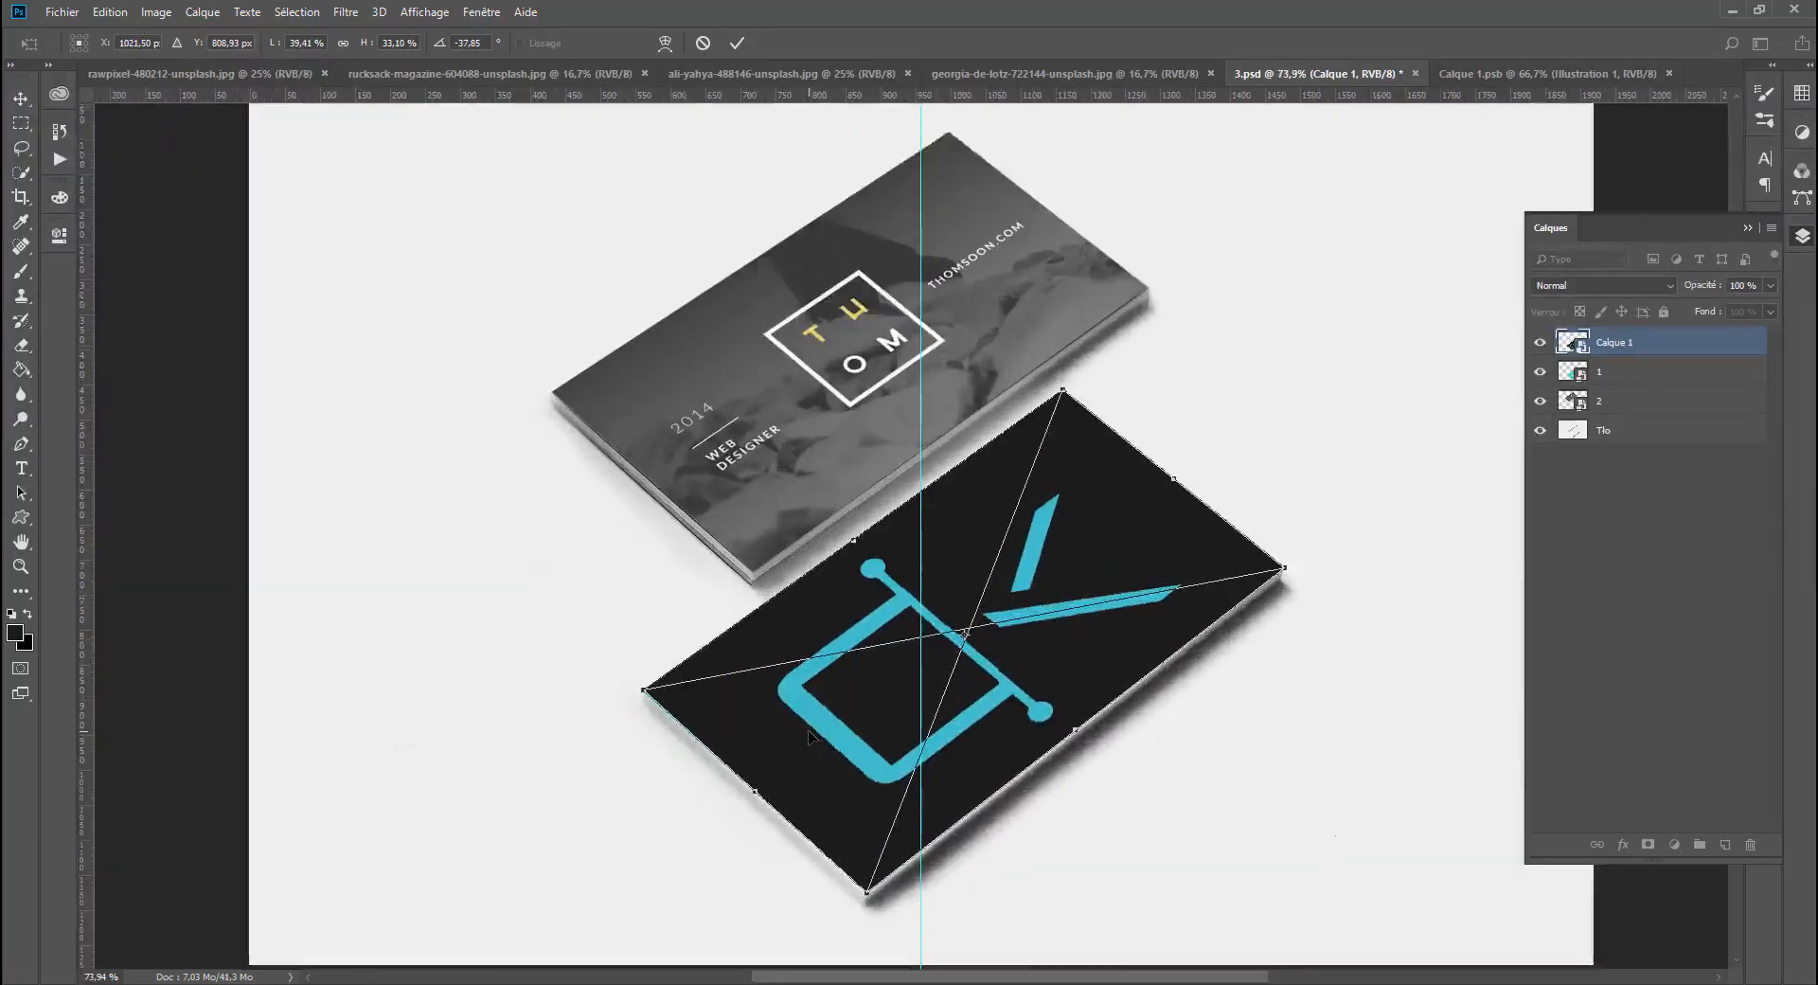
{"action": "scroll", "coordinate": [809, 737], "scroll_direction": "up", "scroll_amount": 3}
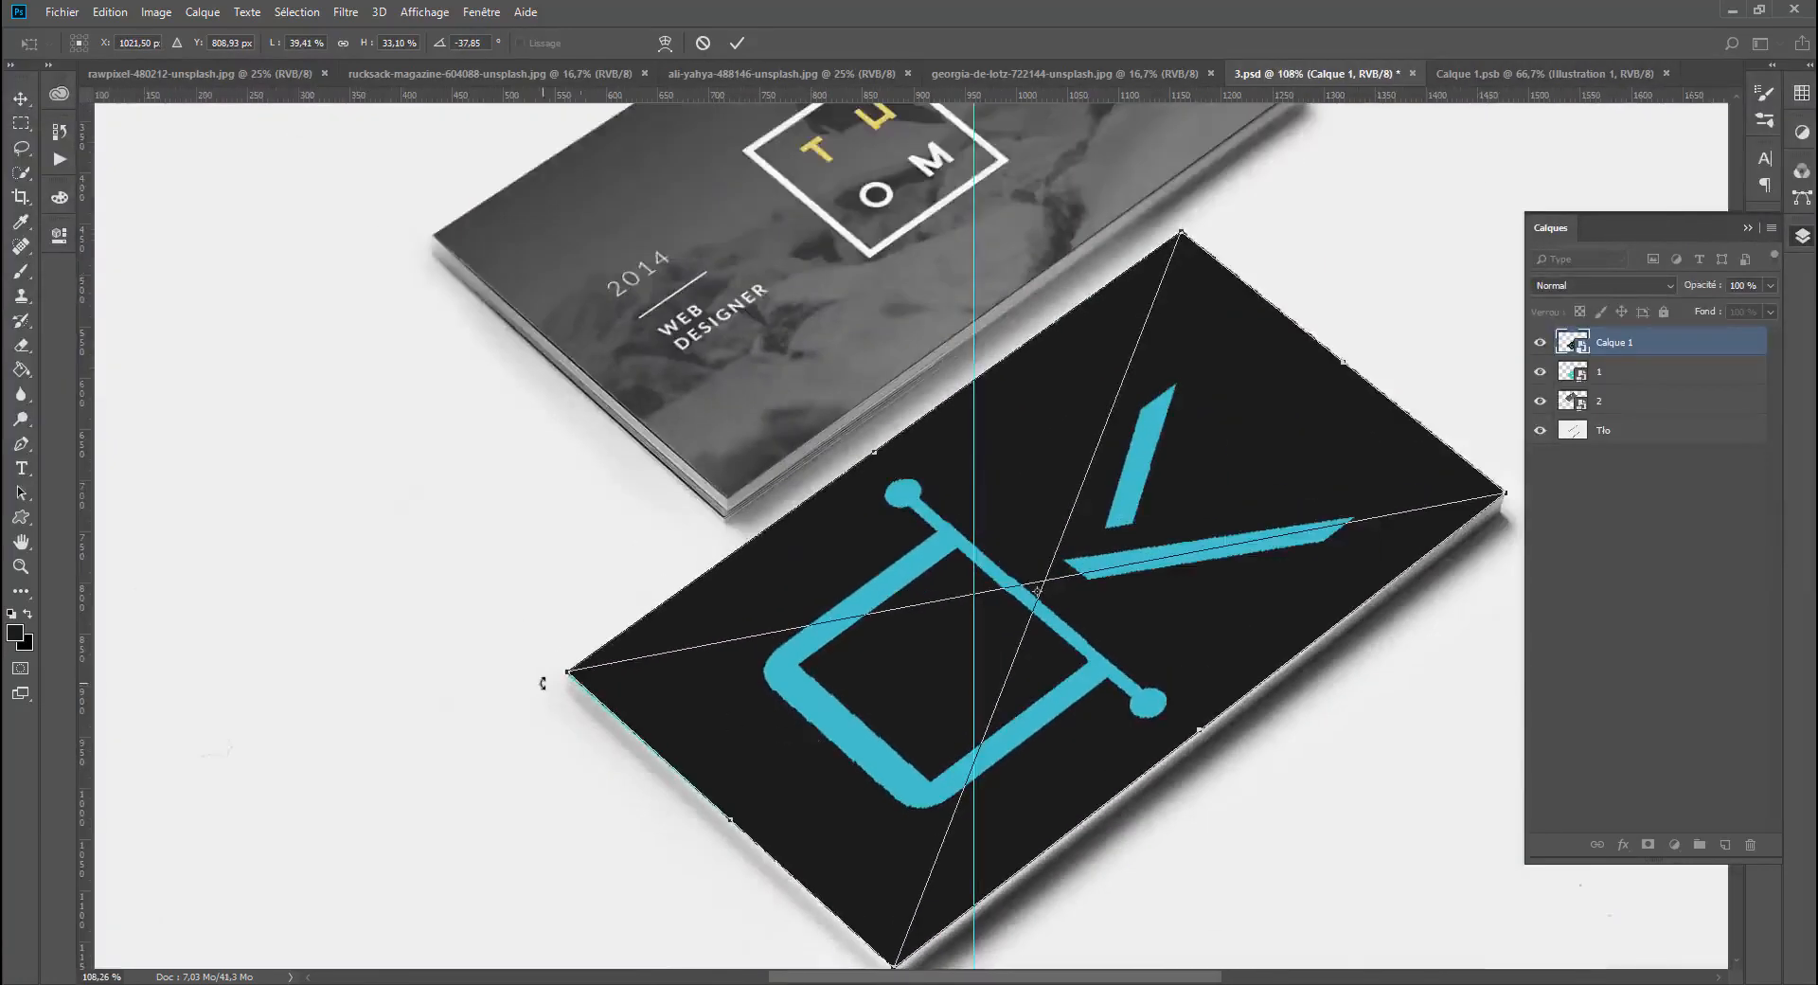
{"action": "scroll", "coordinate": [542, 682], "scroll_direction": "up", "scroll_amount": 8}
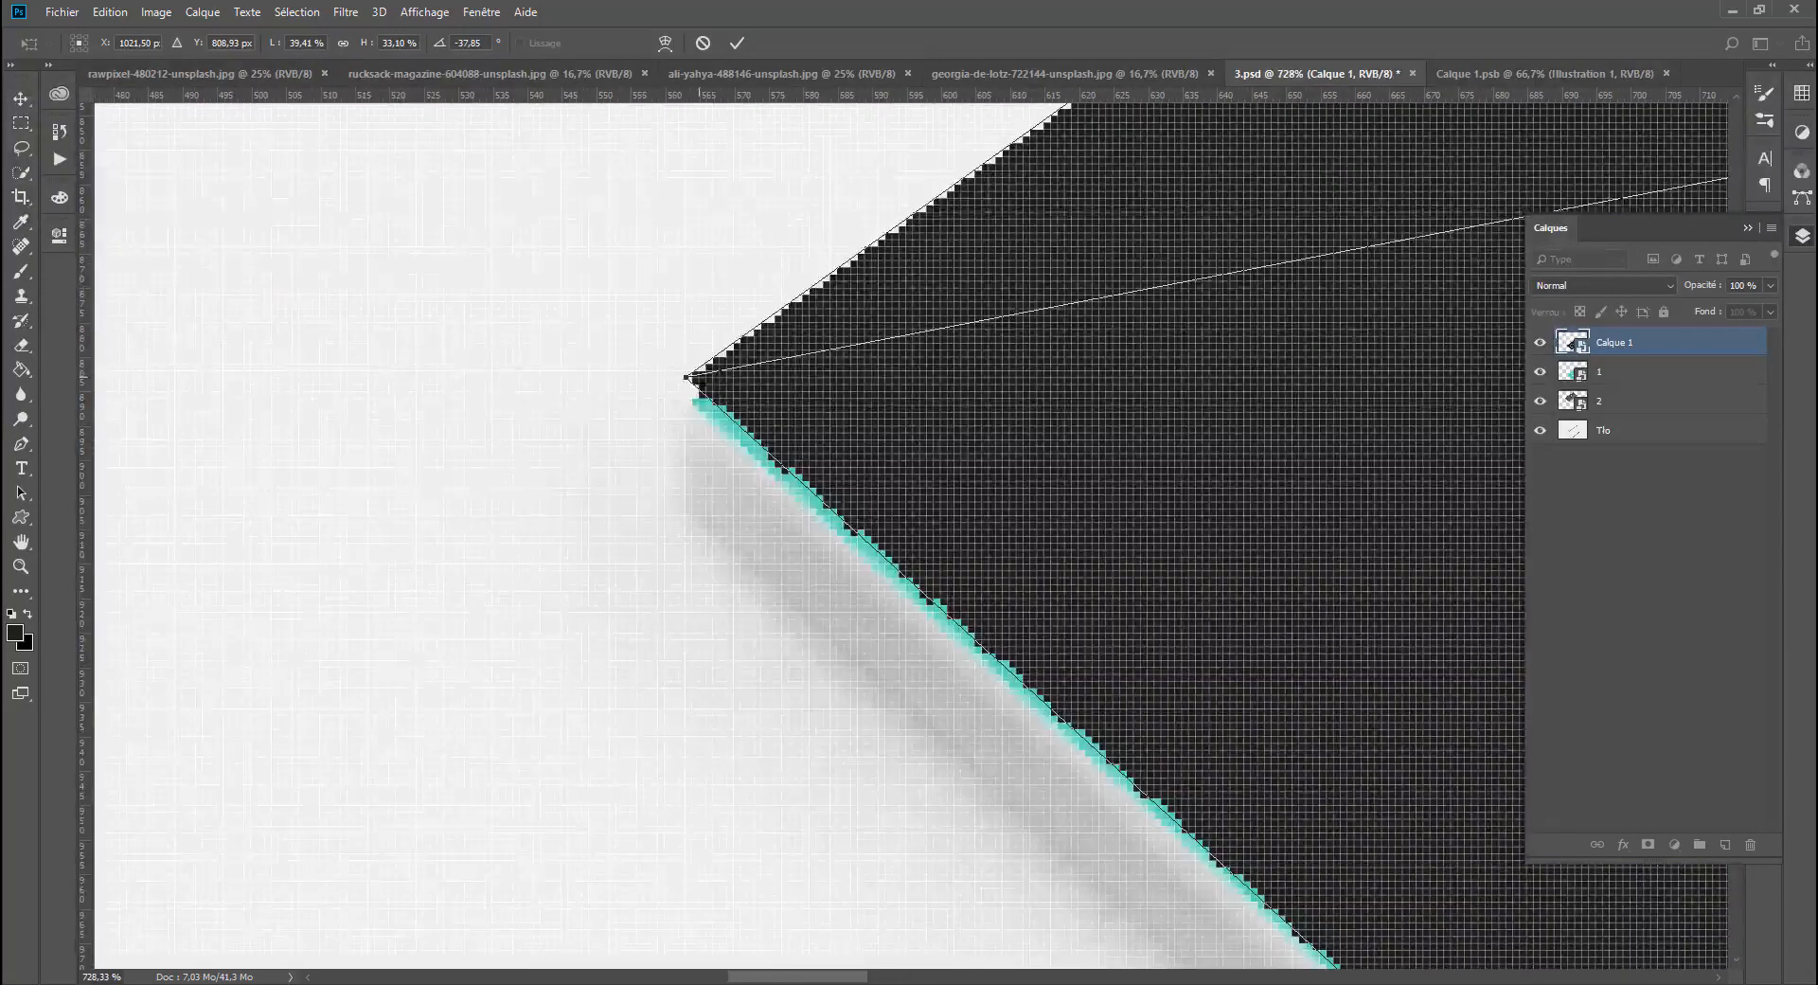
{"action": "mouse_move", "coordinate": [688, 380]}
{"action": "left_mouse_down"}
{"action": "mouse_move", "coordinate": [706, 384]}
{"action": "mouse_move", "coordinate": [688, 410]}
{"action": "left_mouse_up"}
Step: Check the bottom corner of Calque 1 and fine-tune its right corner against the card's edge
{"action": "left_click_drag", "start_coordinate": [1024, 658], "coordinate": [284, 132]}
{"action": "left_click_drag", "start_coordinate": [747, 645], "coordinate": [365, 175]}
{"action": "left_click_drag", "start_coordinate": [864, 714], "coordinate": [513, 357]}
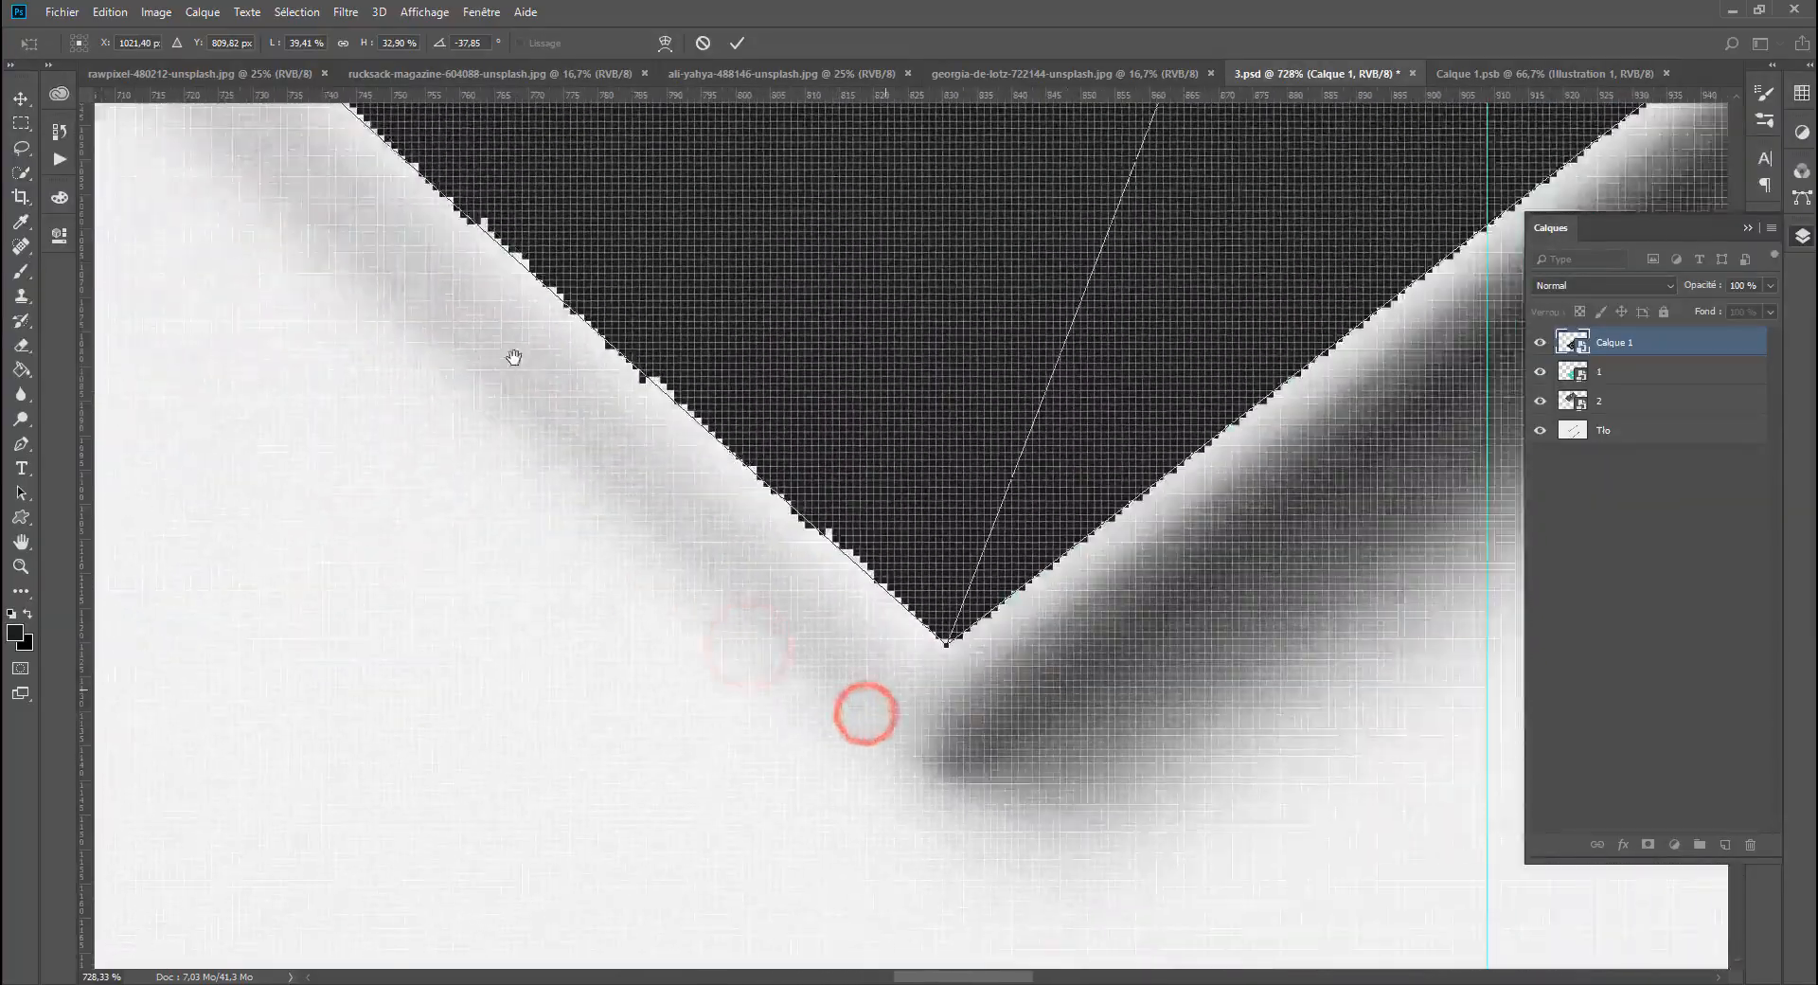
{"action": "left_click_drag", "start_coordinate": [1046, 443], "coordinate": [471, 686]}
{"action": "left_click_drag", "start_coordinate": [872, 382], "coordinate": [531, 696]}
{"action": "left_click_drag", "start_coordinate": [599, 490], "coordinate": [474, 729]}
{"action": "left_click_drag", "start_coordinate": [609, 636], "coordinate": [473, 701]}
{"action": "left_click_drag", "start_coordinate": [628, 641], "coordinate": [637, 975]}
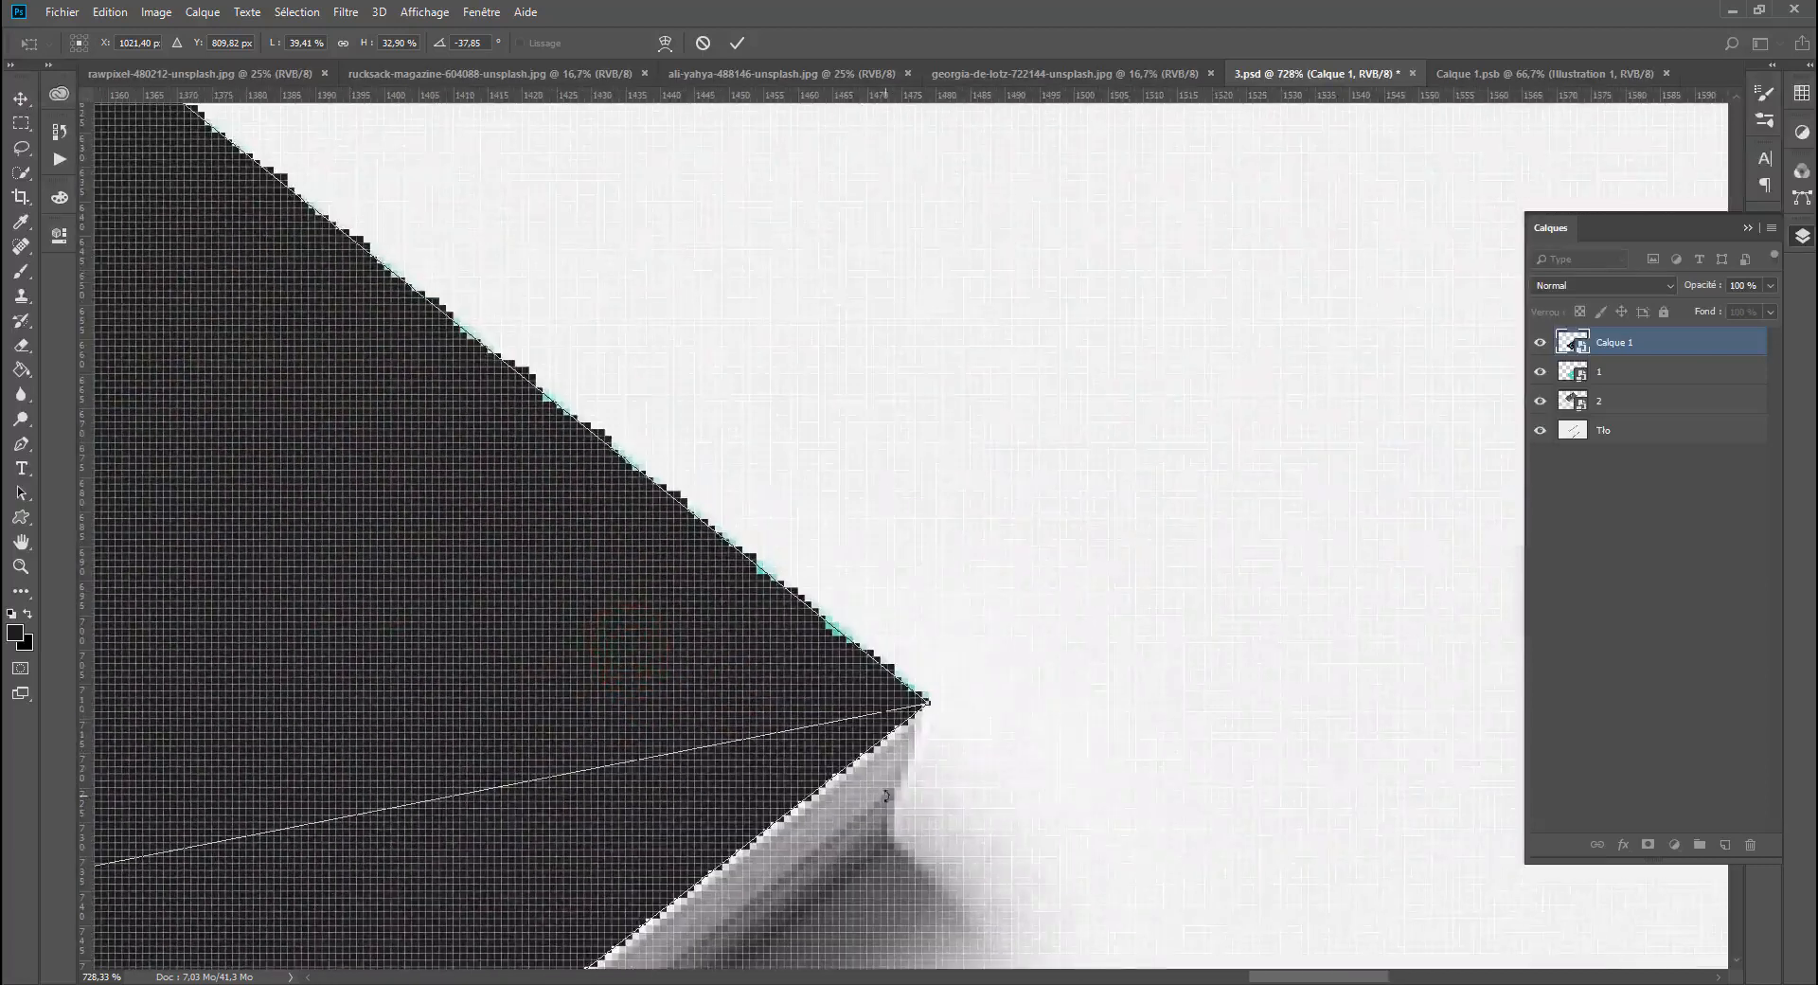
{"action": "left_click_drag", "start_coordinate": [928, 705], "coordinate": [931, 702]}
Step: Align the top corner of Calque 1 with the green card's top corner and apply the transformation
{"action": "left_click_drag", "start_coordinate": [624, 606], "coordinate": [1146, 975]}
{"action": "left_click_drag", "start_coordinate": [675, 698], "coordinate": [1314, 973]}
{"action": "left_click", "coordinate": [815, 624]}
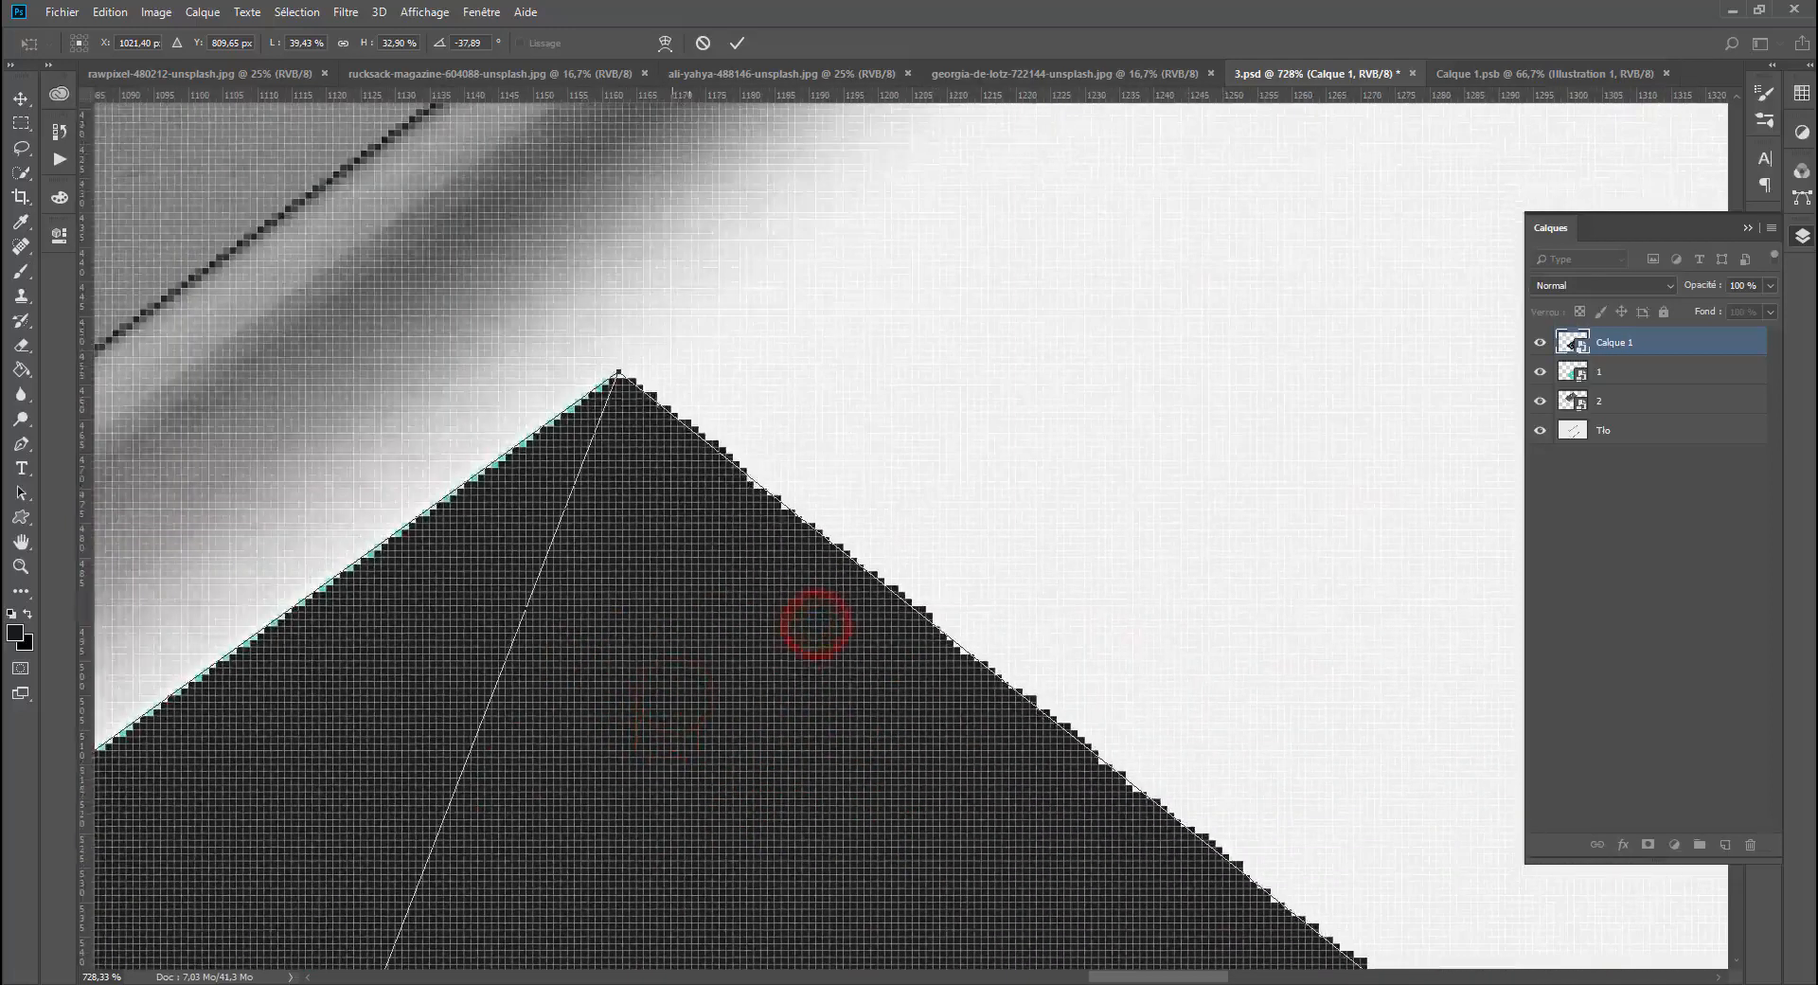
{"action": "left_click_drag", "start_coordinate": [619, 373], "coordinate": [621, 374]}
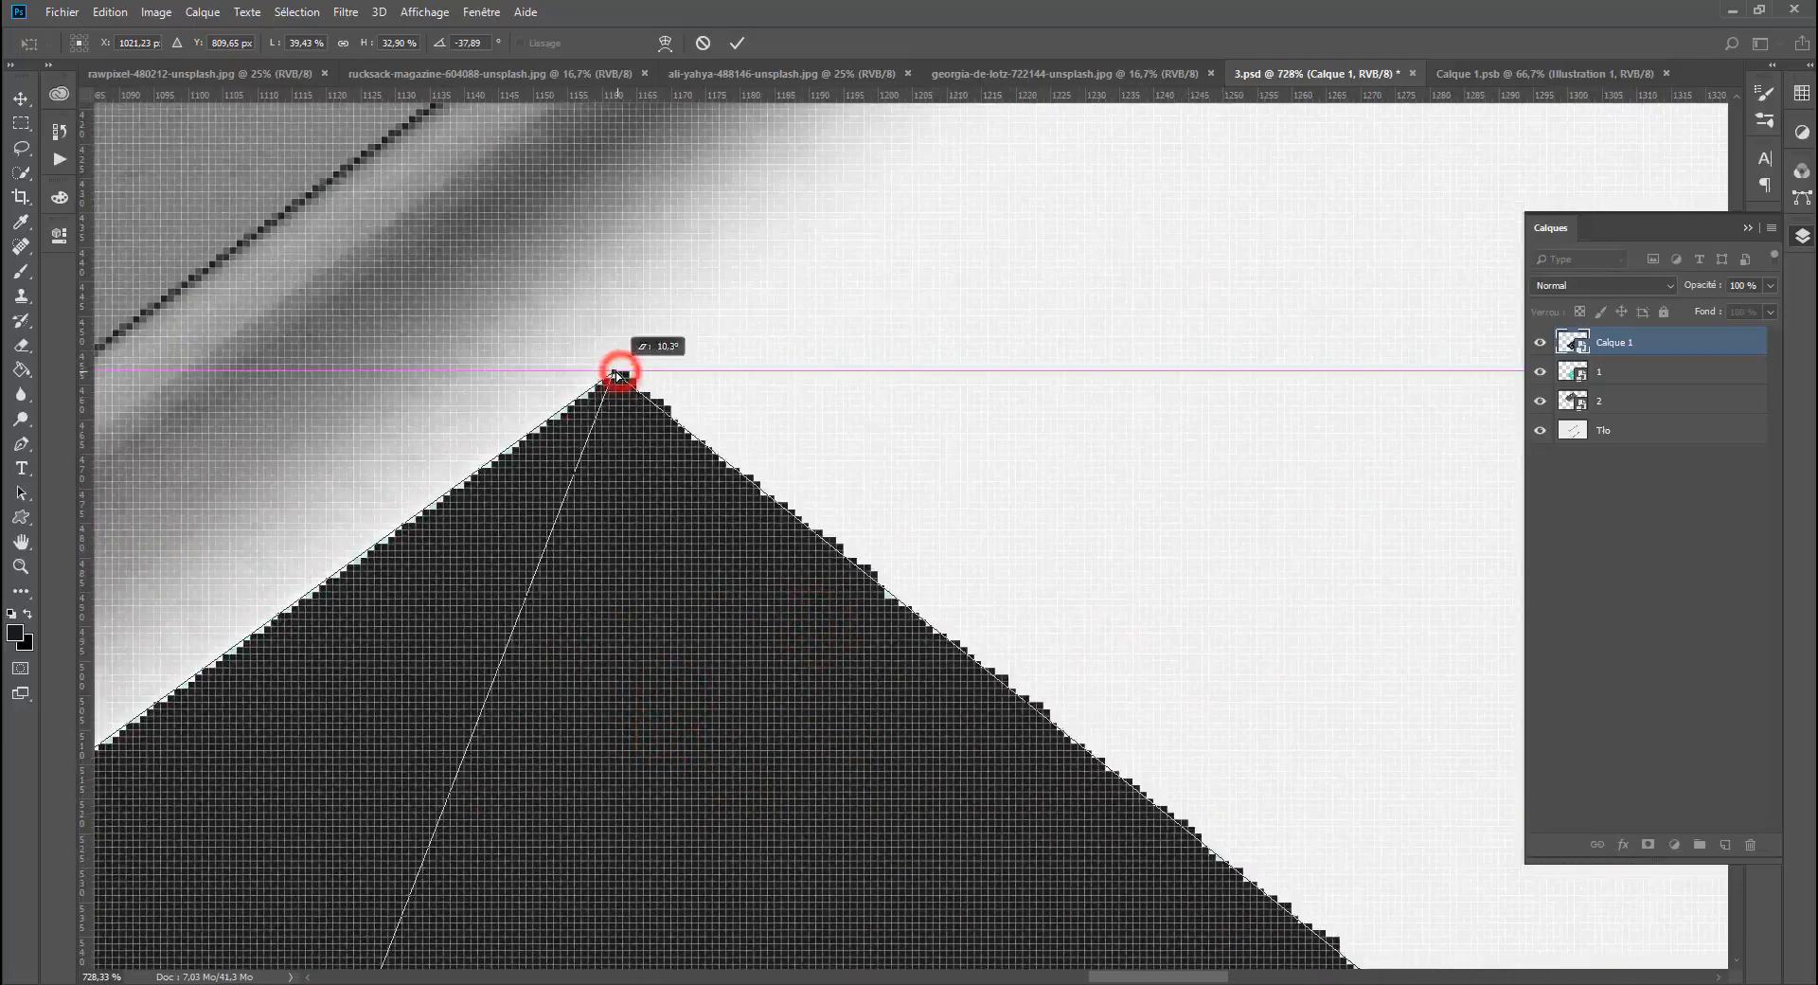
{"action": "key", "text": "ctrl+0"}
{"action": "scroll", "coordinate": [671, 701], "scroll_direction": "down", "scroll_amount": 3}
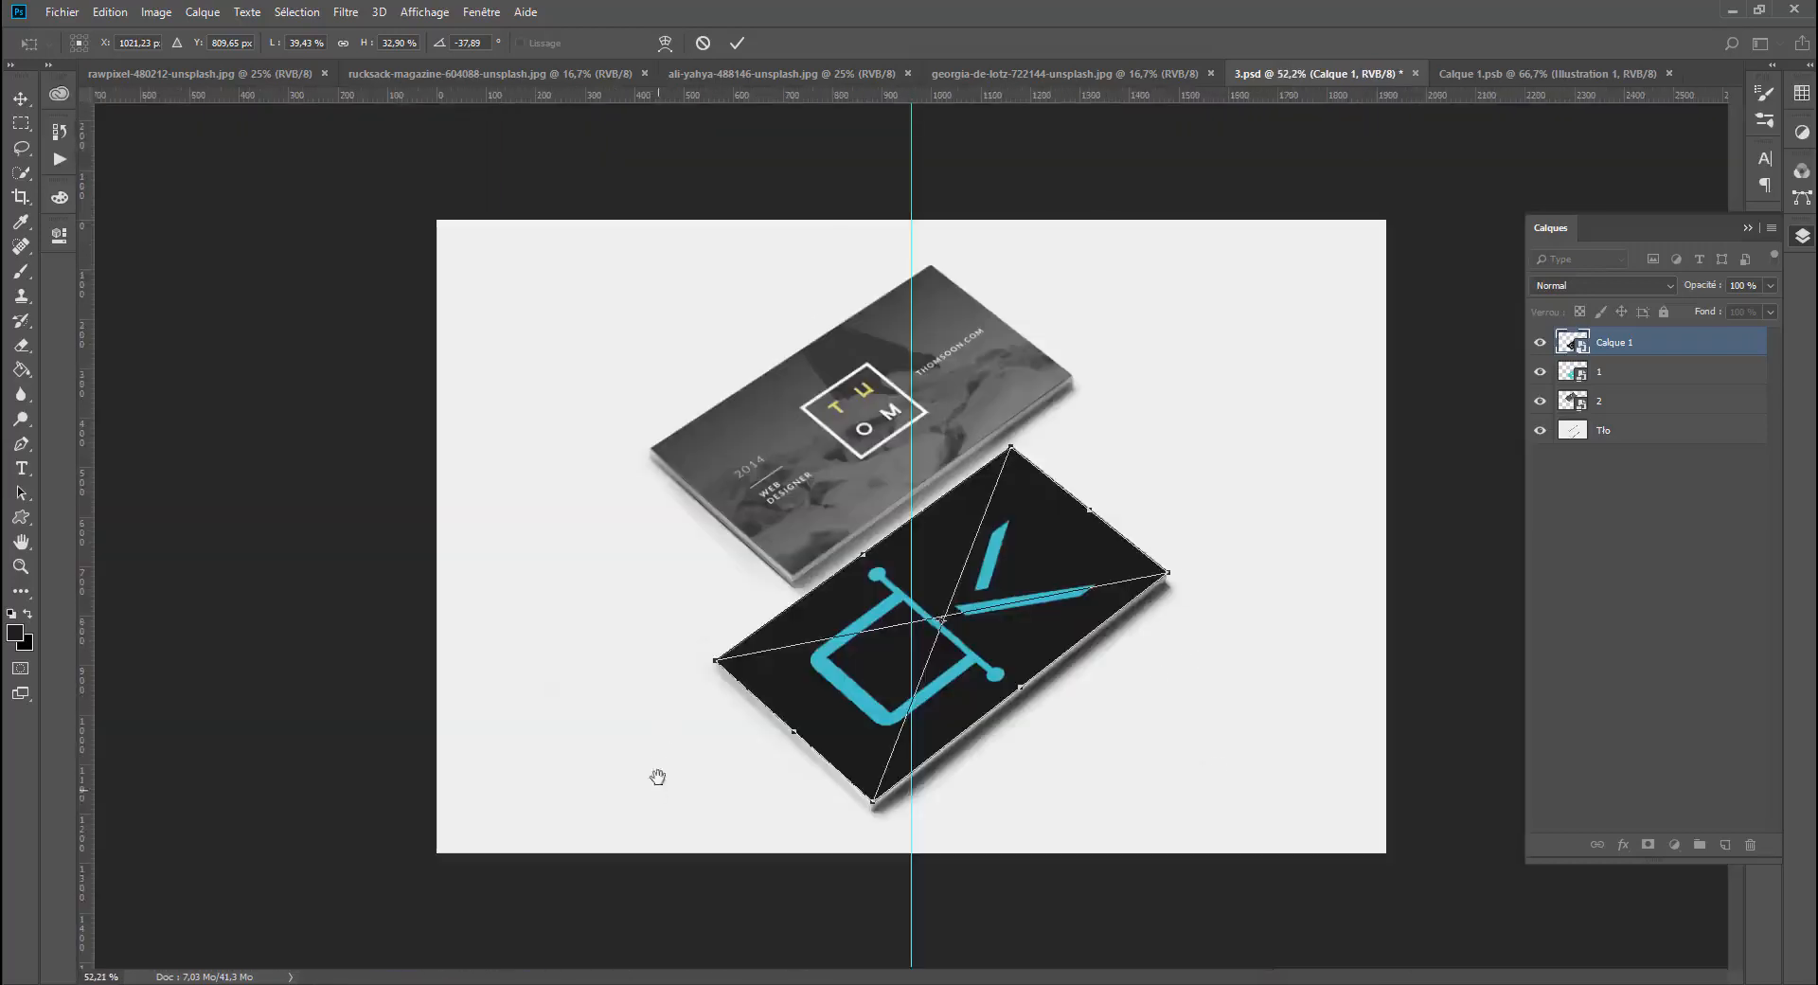
{"action": "key", "text": "Return"}
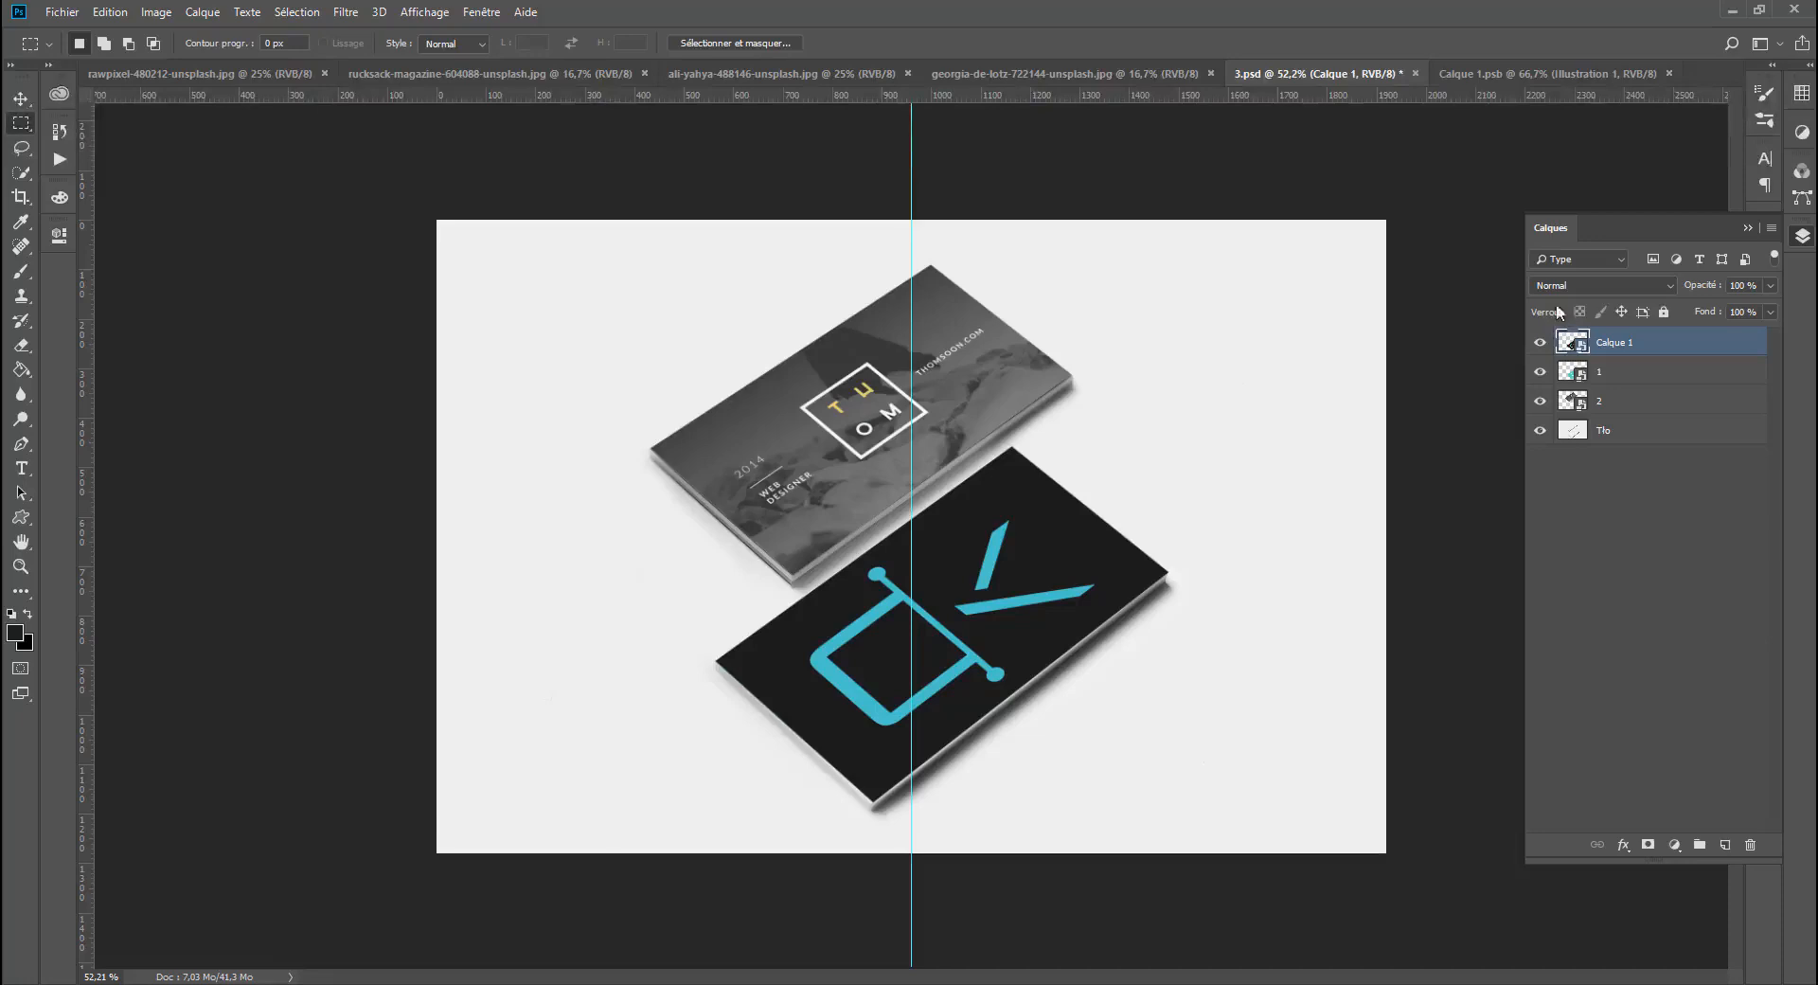
Step: Compare the lower card with layer 1 hidden and shown, and delete layer 1
{"action": "left_click", "coordinate": [1540, 372]}
{"action": "left_click", "coordinate": [1540, 372]}
{"action": "left_click", "coordinate": [1540, 372]}
{"action": "left_click", "coordinate": [1676, 372]}
{"action": "left_click", "coordinate": [1750, 845]}
Step: Confirm the deletion of layer 1, and view and close the contents of the Calque 1 smart object
{"action": "left_click", "coordinate": [864, 372]}
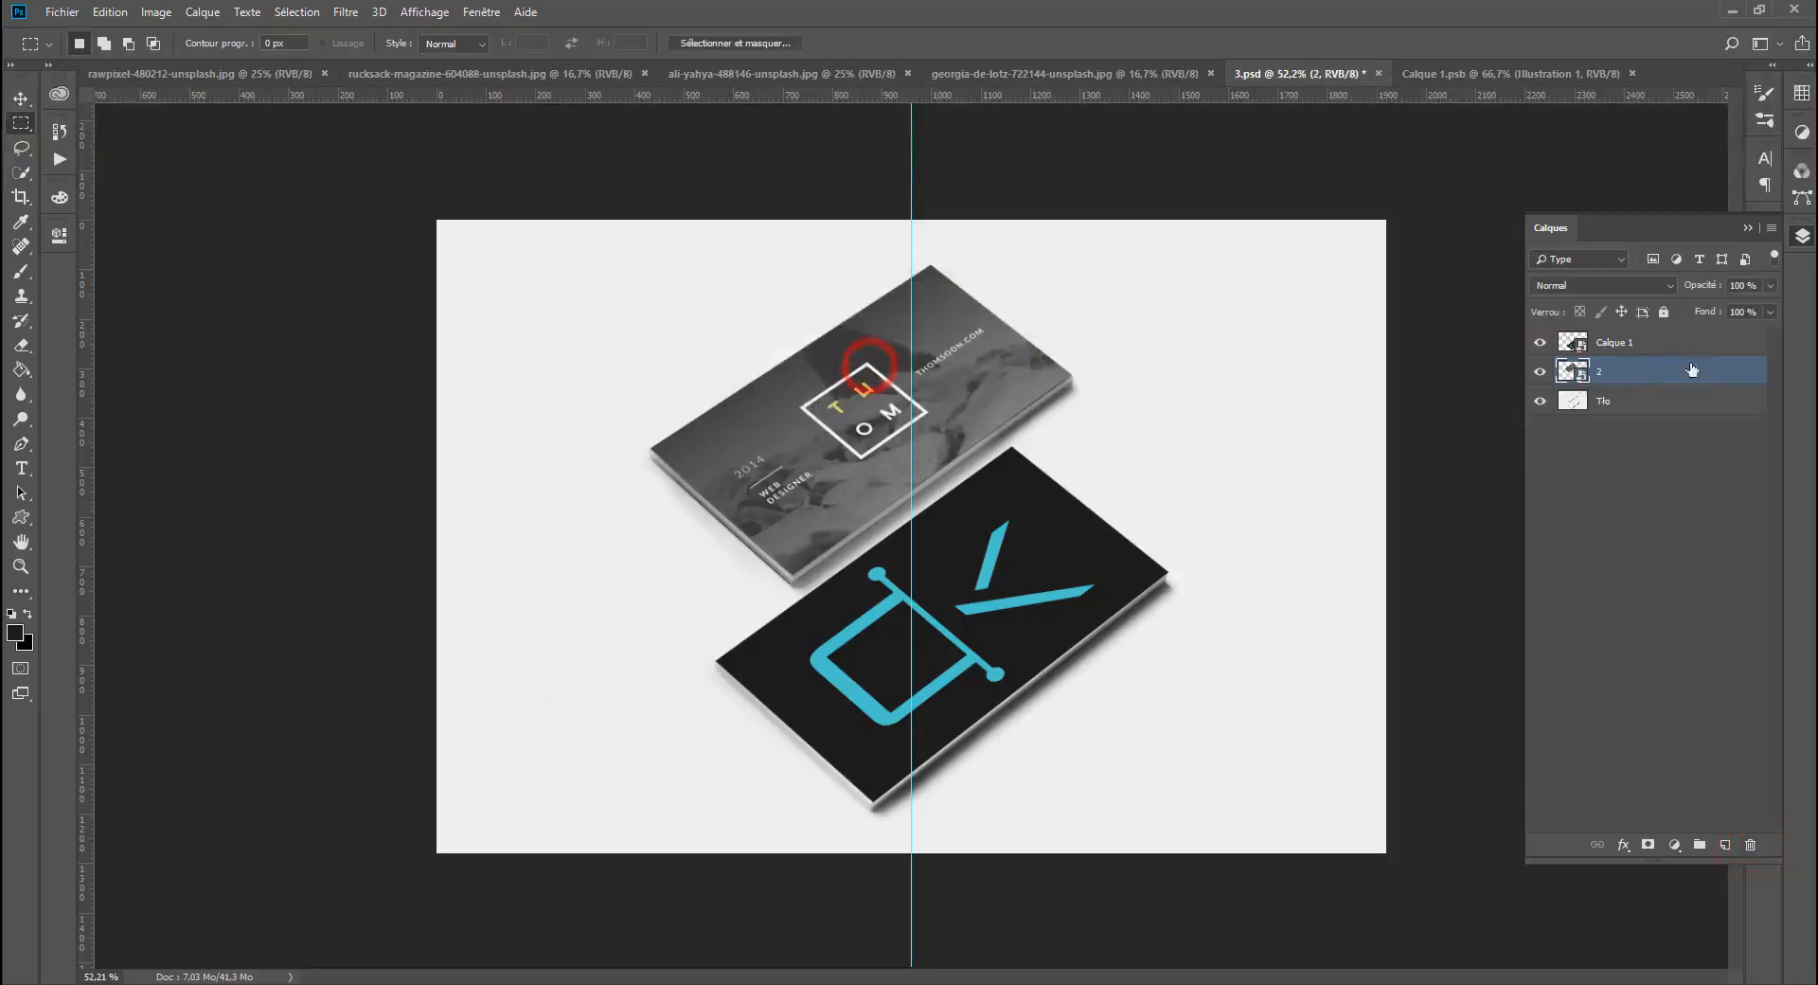
{"action": "left_click", "coordinate": [1618, 347]}
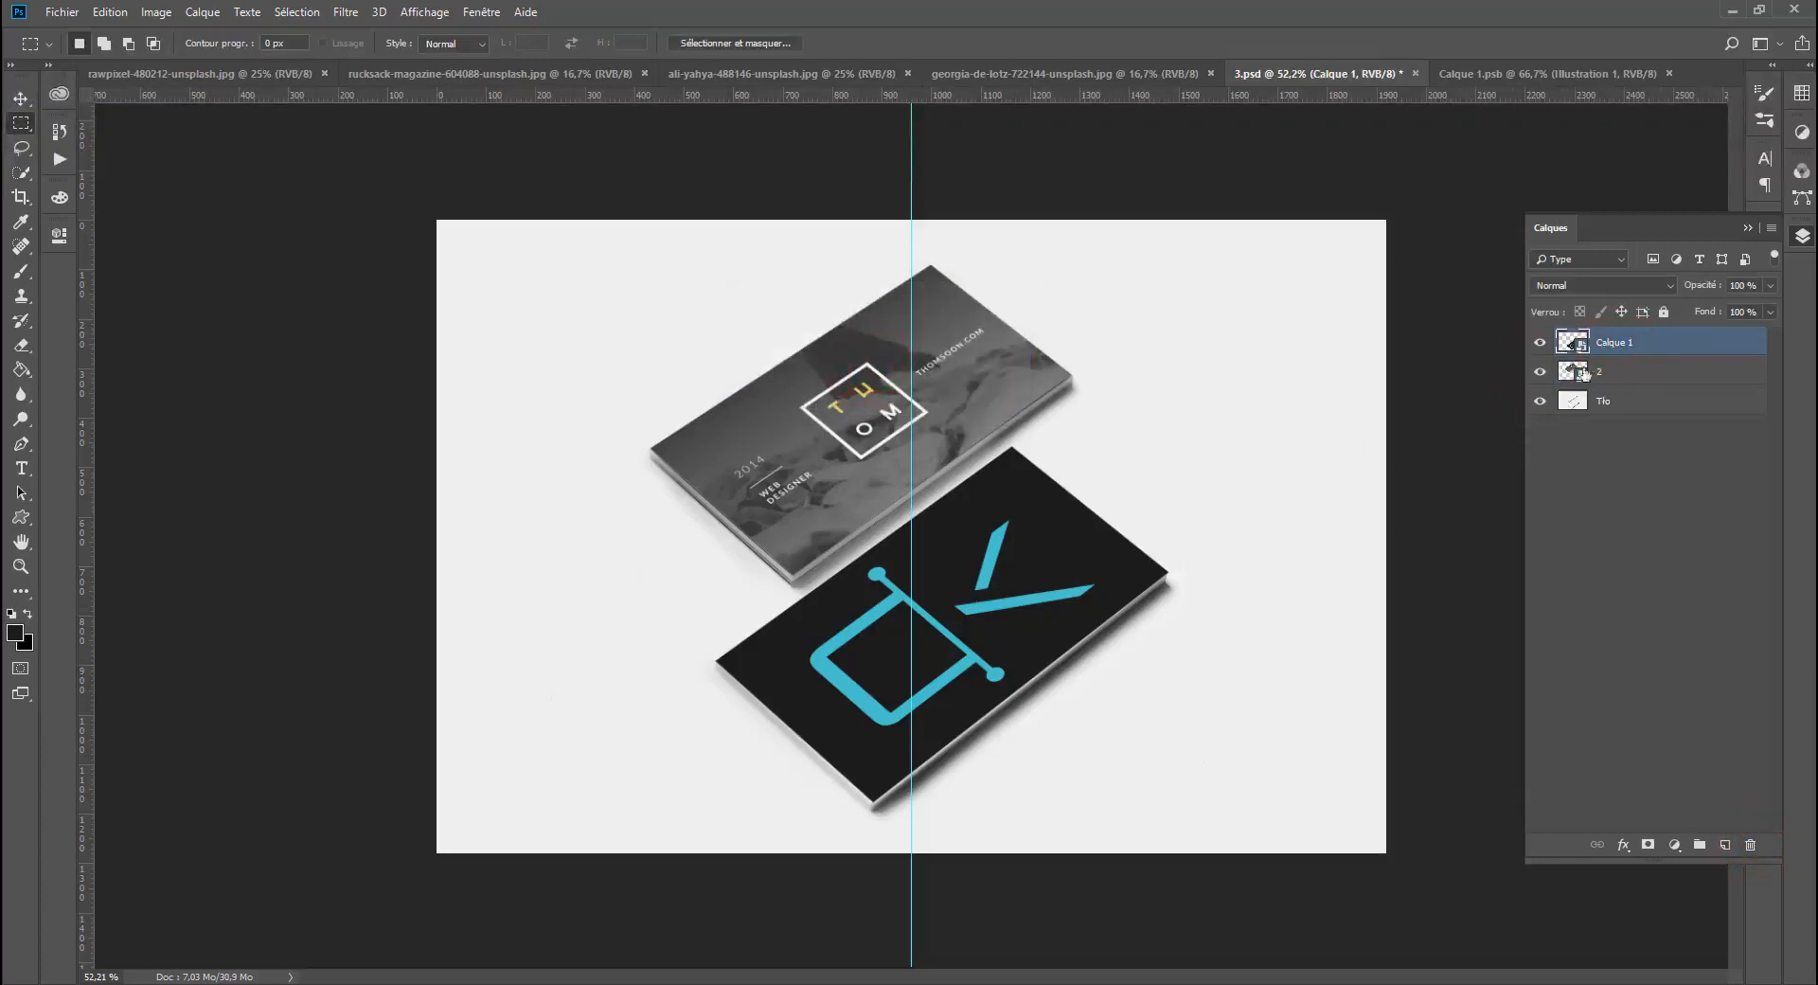
{"action": "key", "text": "v"}
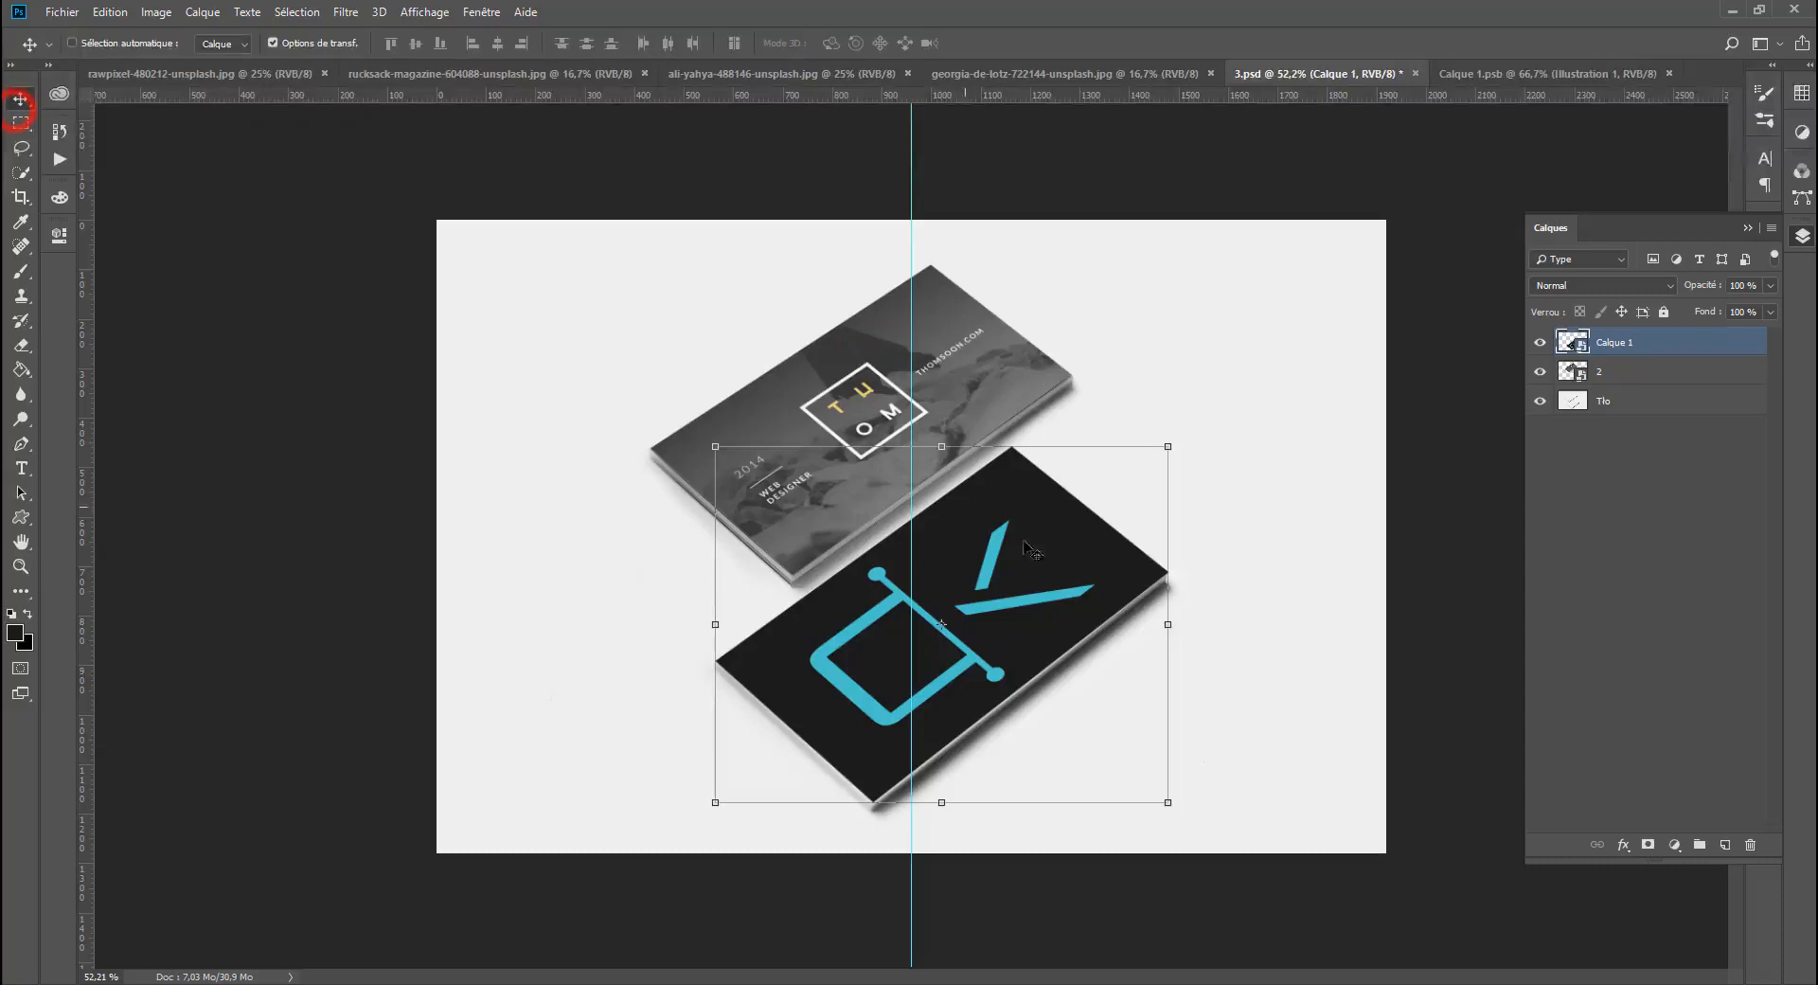
{"action": "left_click", "coordinate": [1669, 73]}
{"action": "left_click", "coordinate": [1573, 339]}
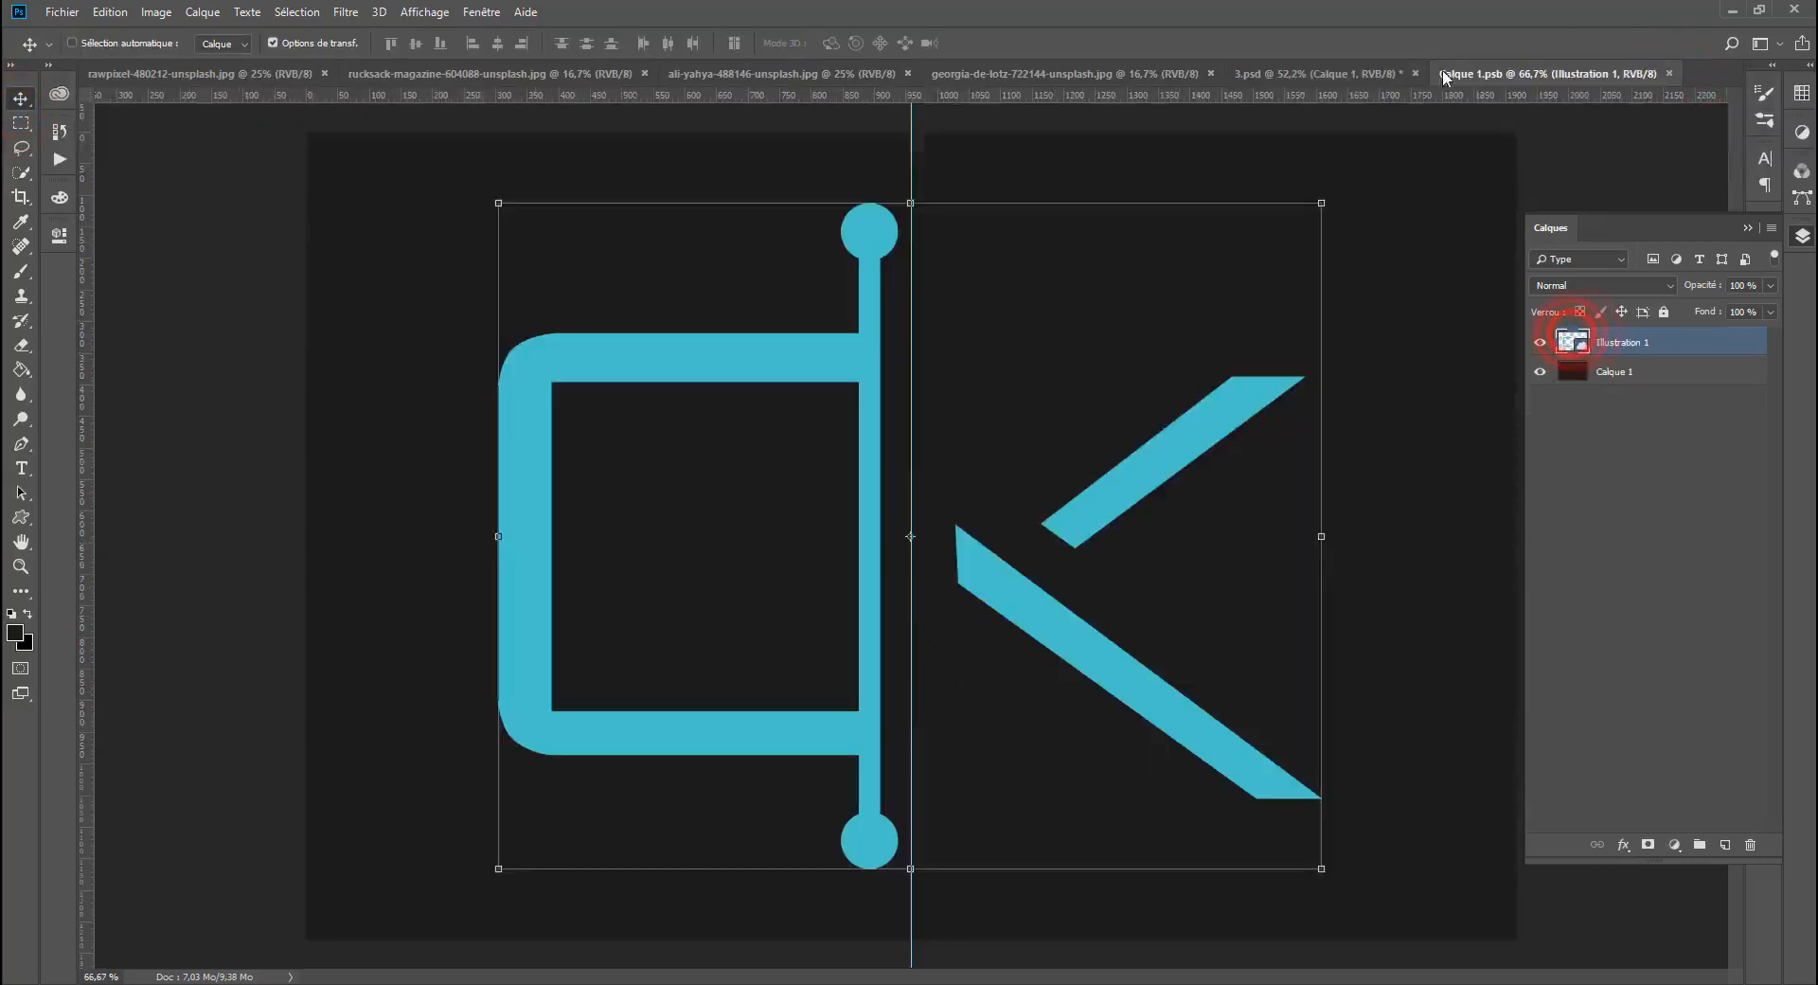
{"action": "left_click", "coordinate": [1672, 73]}
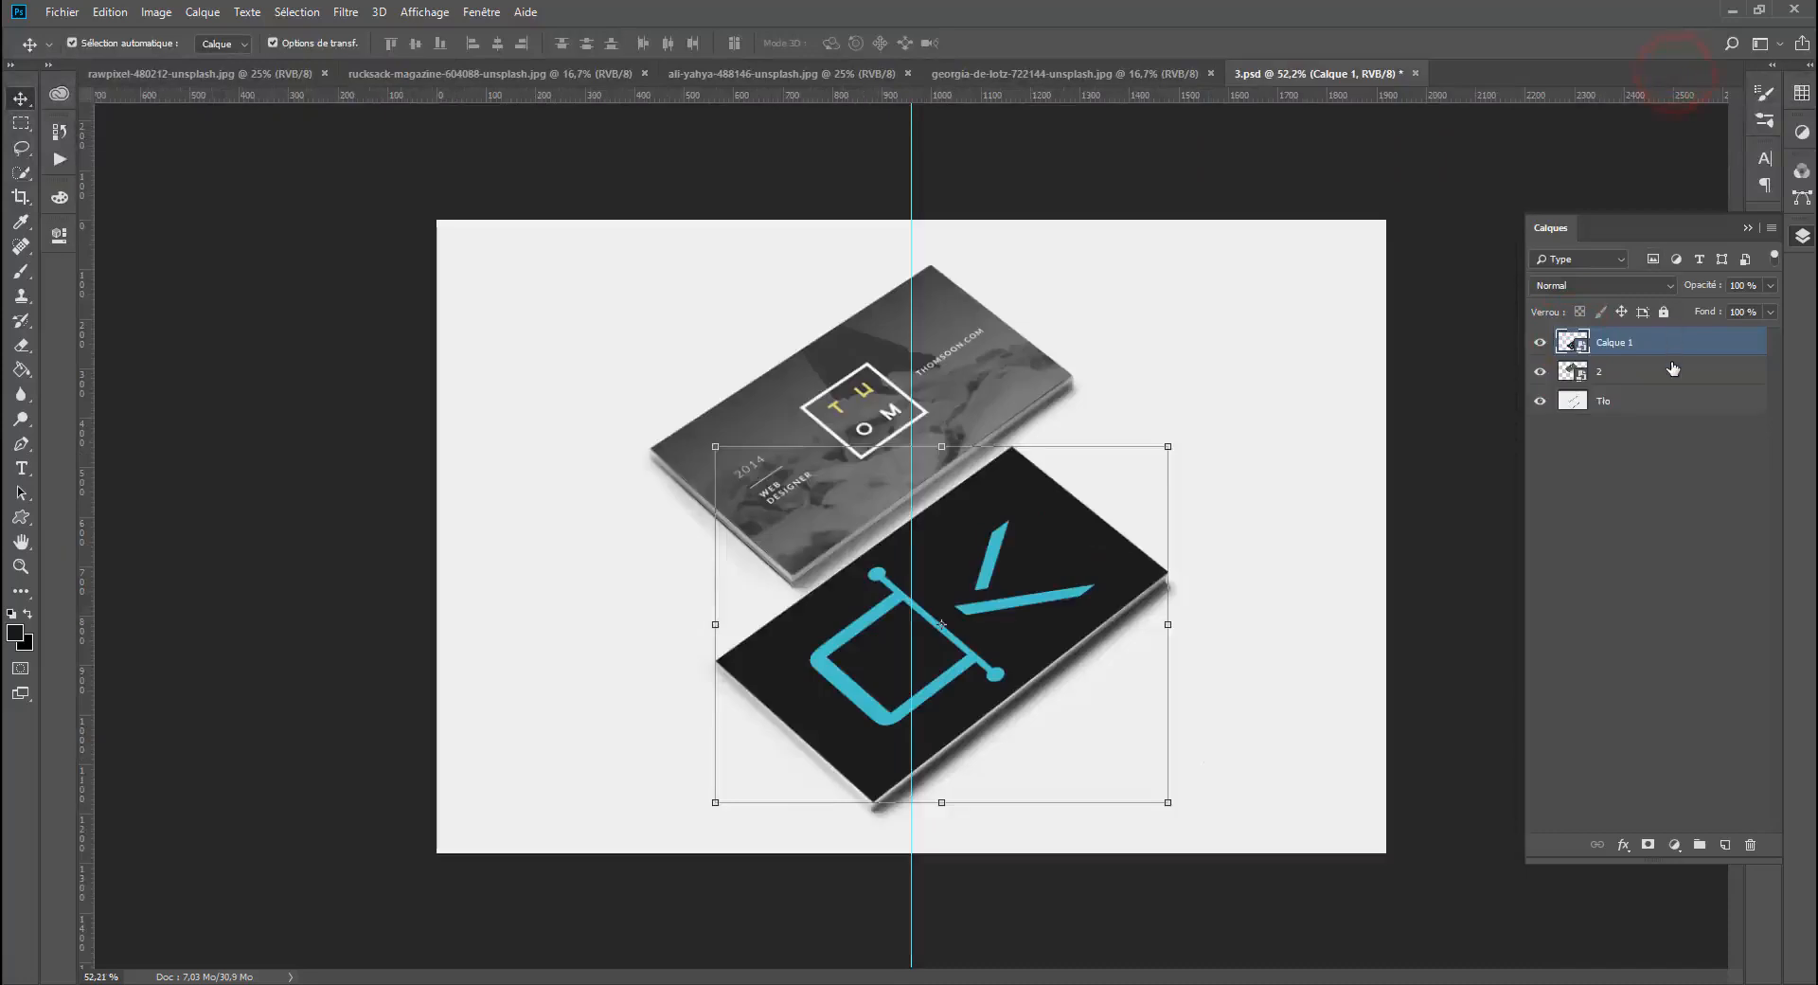
Step: Duplicate Calque 1 to inspect the copy's smart object contents, and undo the duplication
{"action": "key", "text": "ctrl+j"}
{"action": "double_click", "coordinate": [1573, 342]}
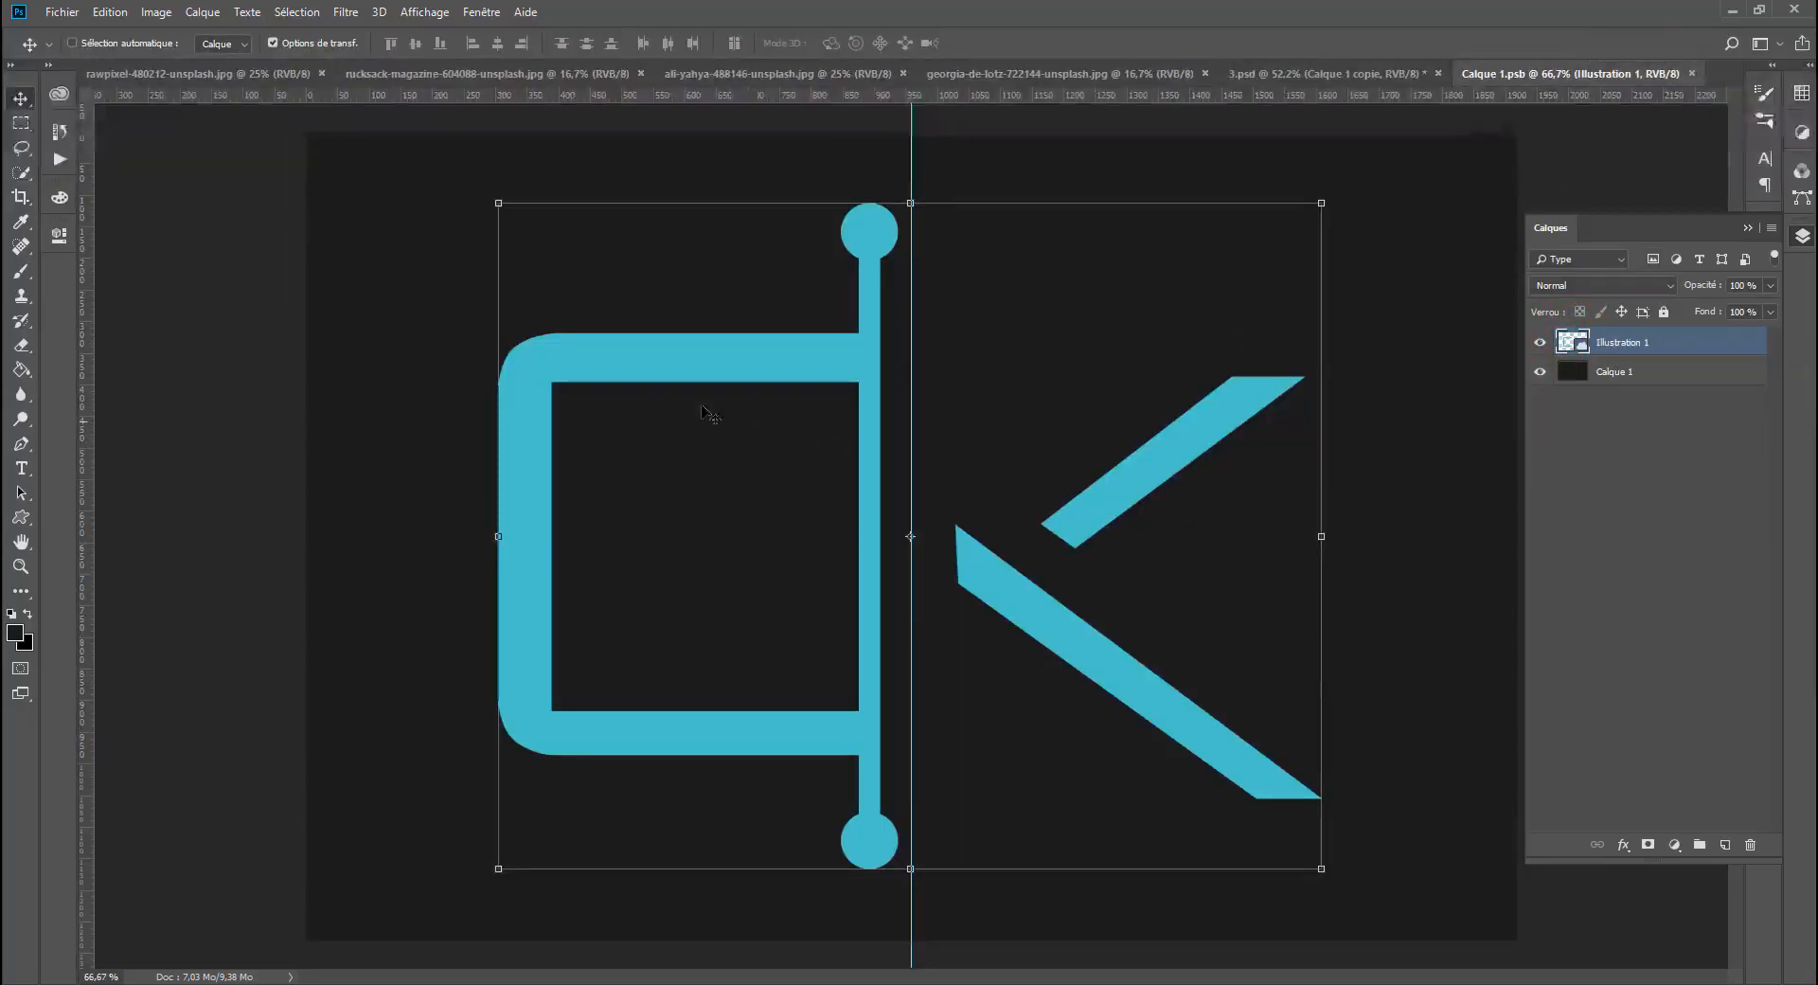
{"action": "left_click", "coordinate": [1696, 72]}
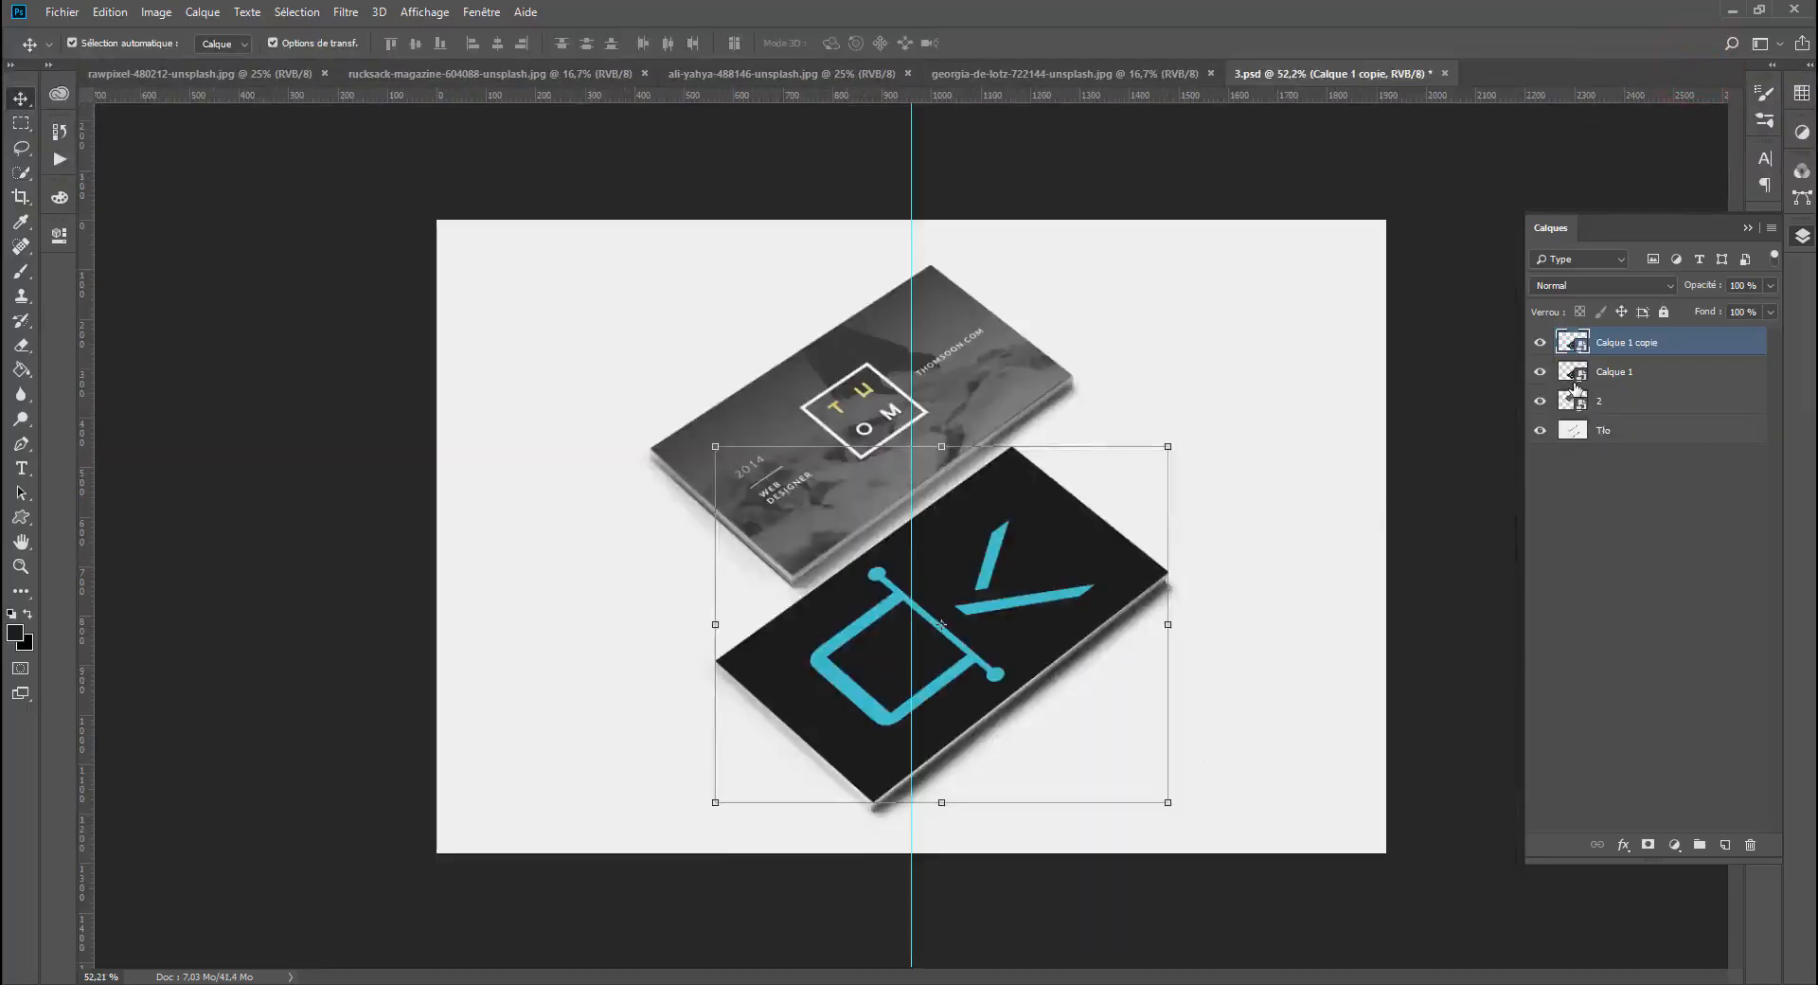
{"action": "key", "text": "ctrl+z"}
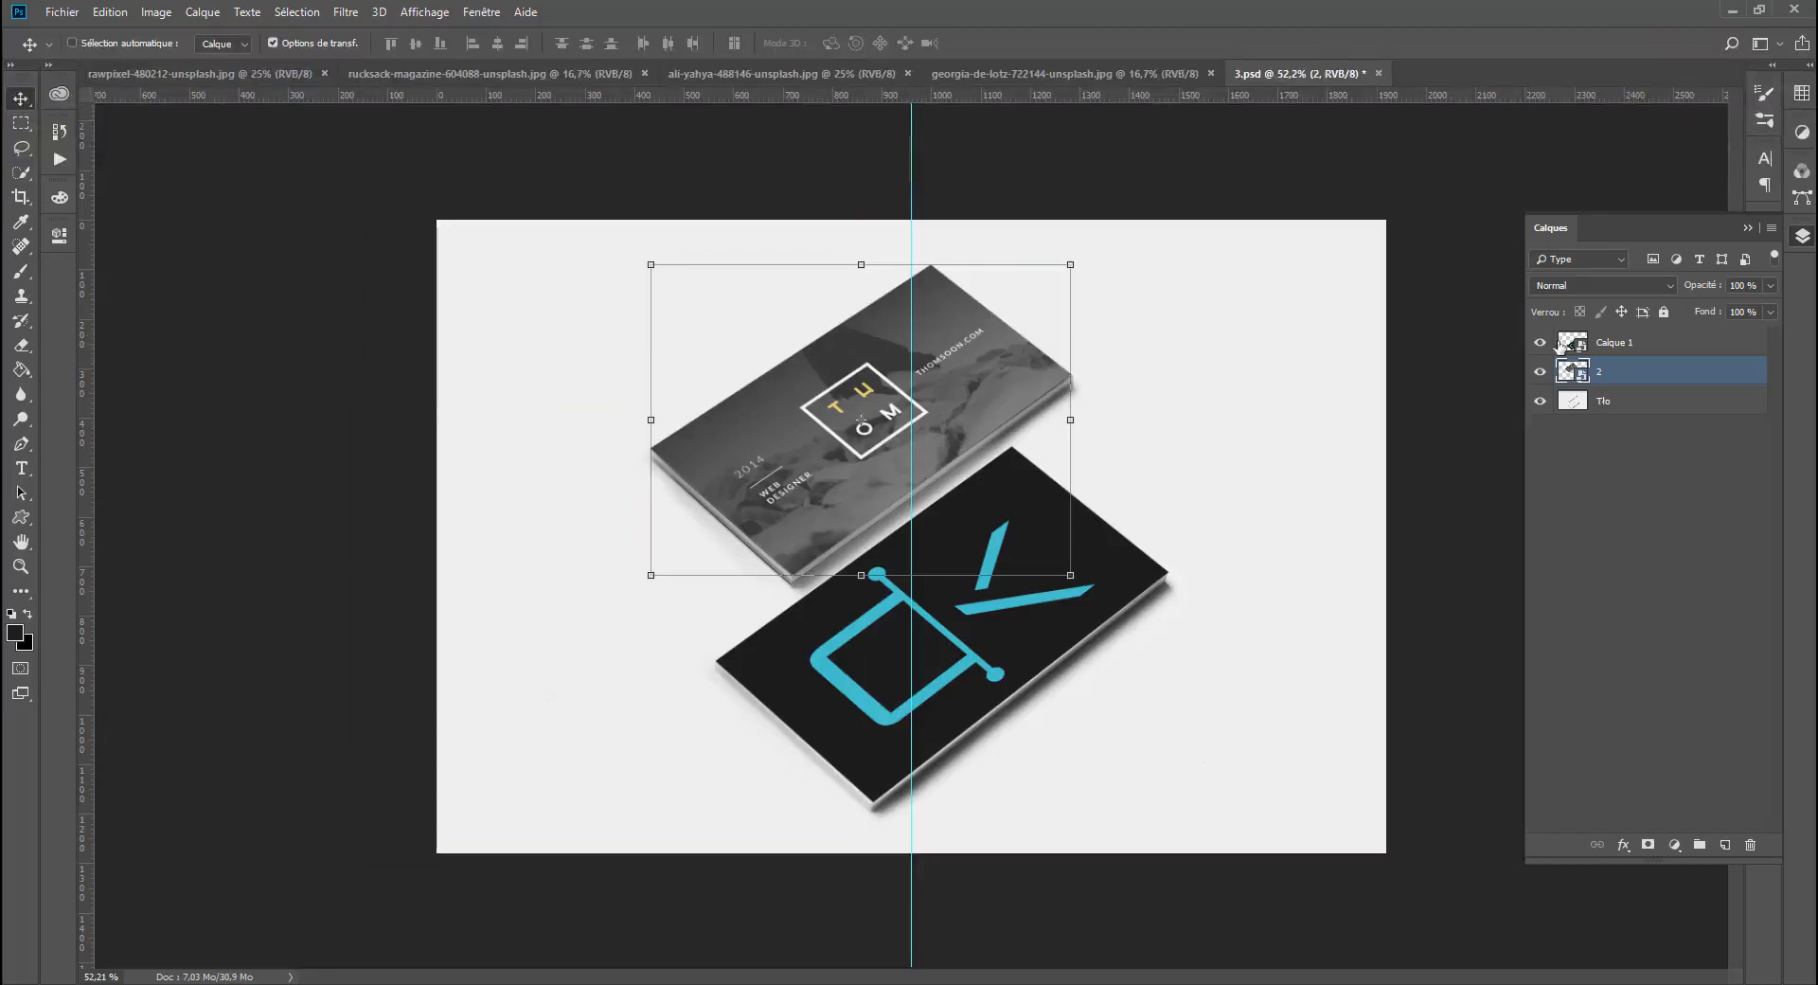
{"action": "left_click", "coordinate": [1560, 345]}
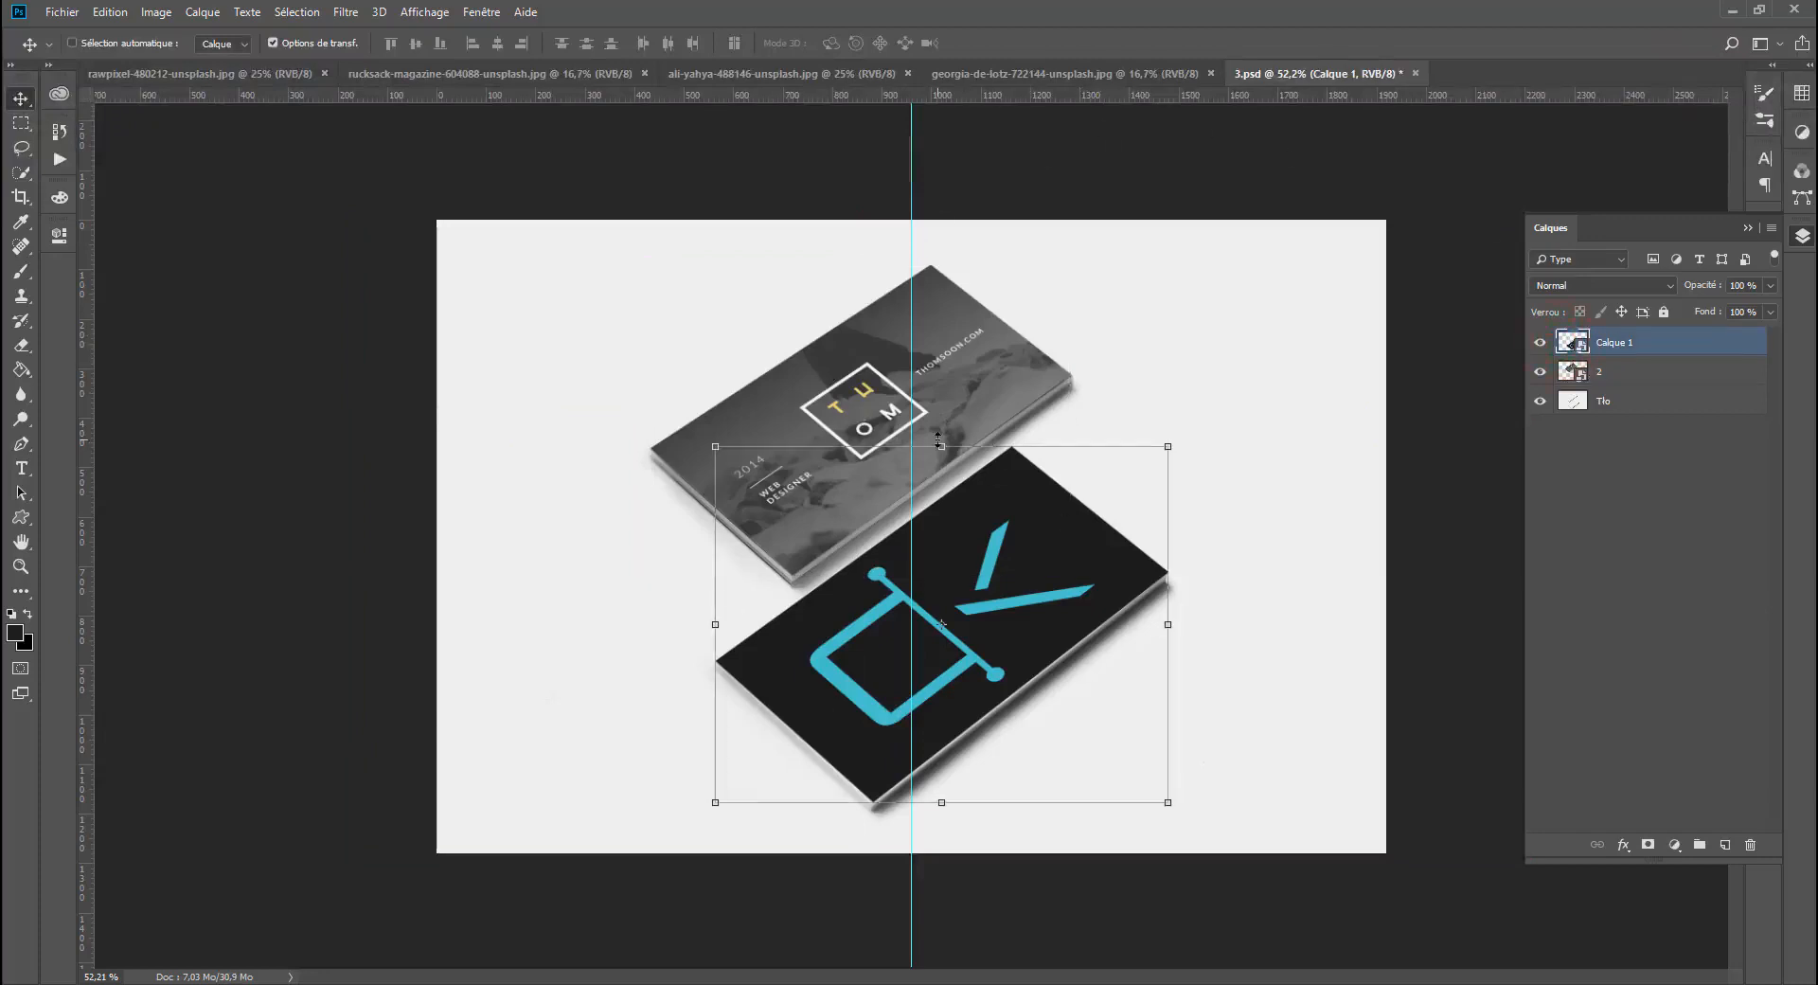
Step: Transfer the card artwork from layer 2's smart object into Calque 1's smart object, closing Warstwa 2.psb without saving its changes
{"action": "double_click", "coordinate": [1581, 371]}
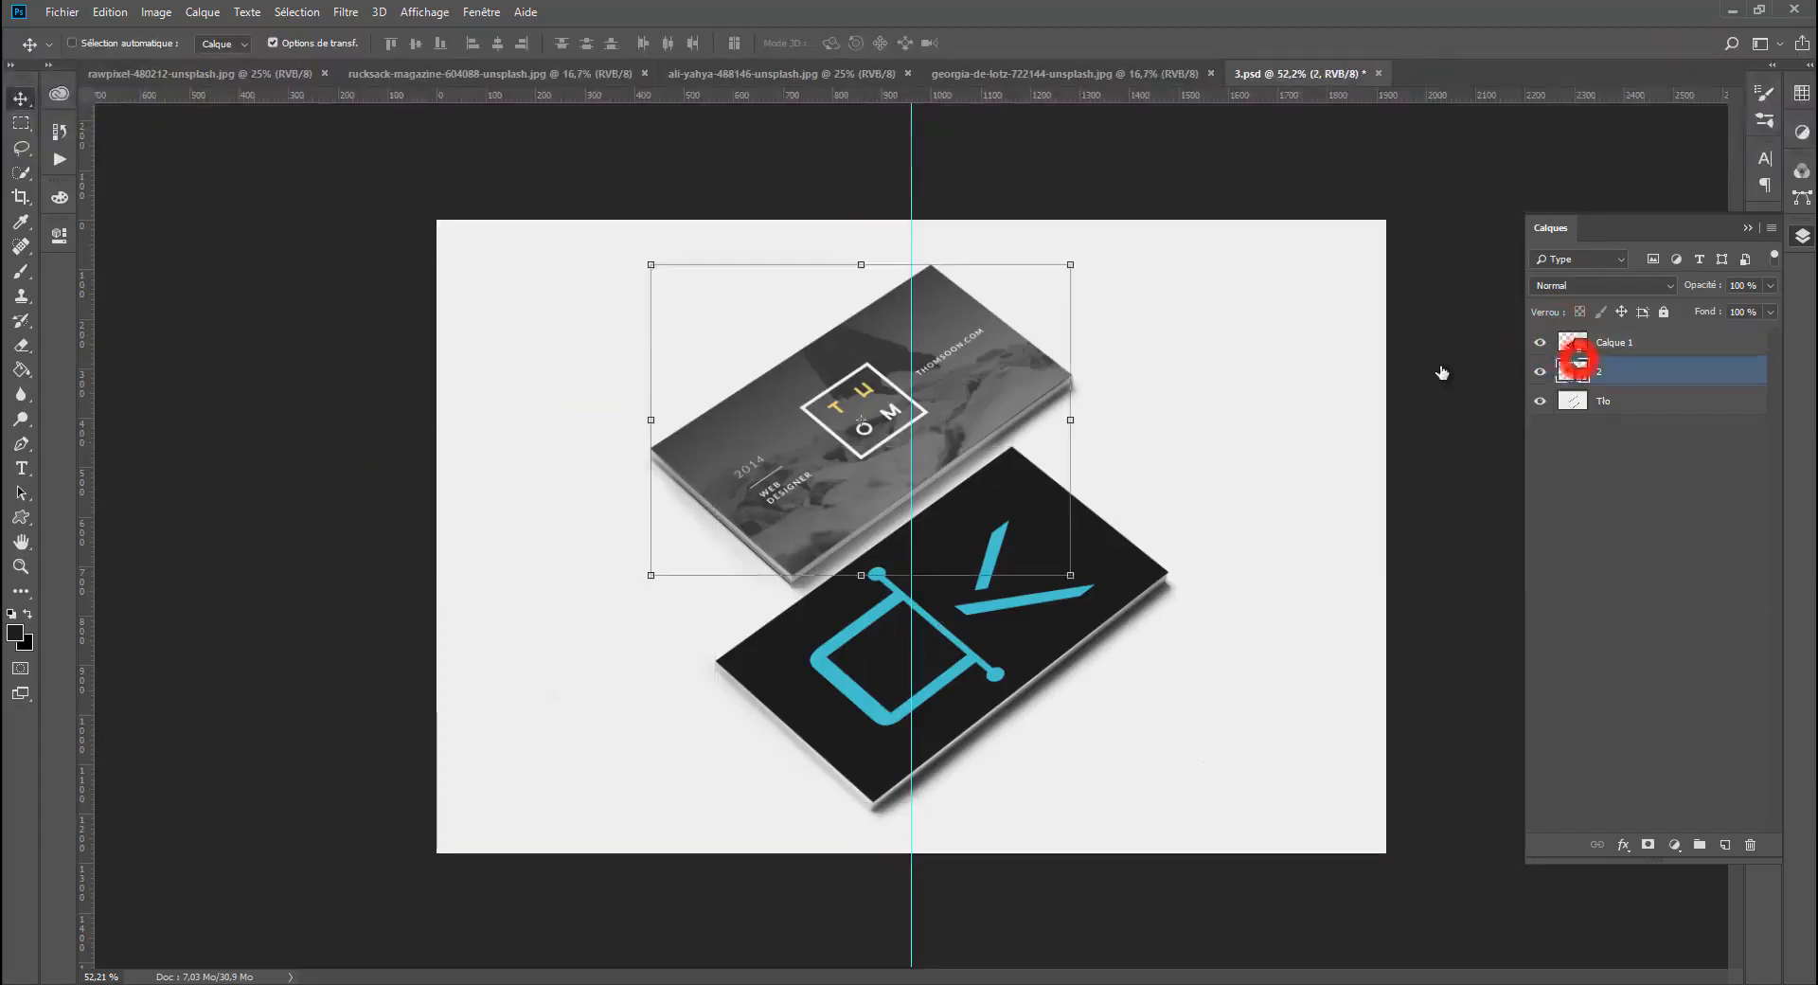
{"action": "left_click", "coordinate": [1684, 281]}
{"action": "double_click", "coordinate": [1572, 369]}
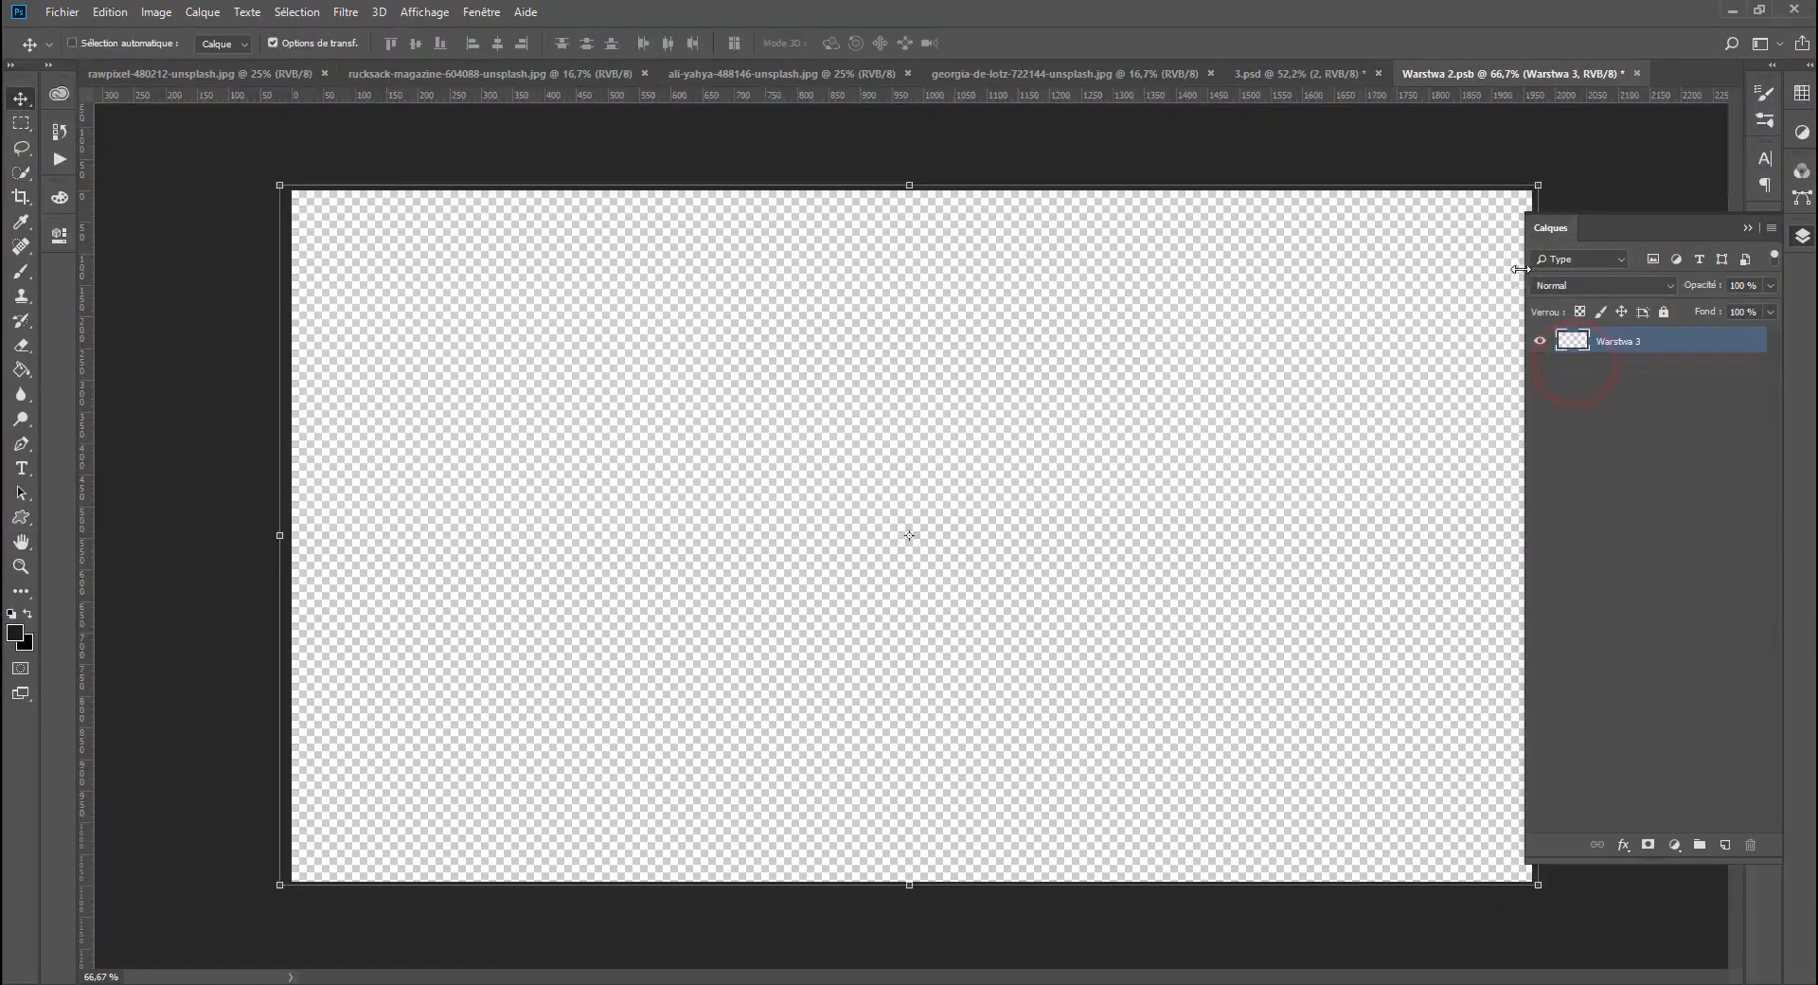
{"action": "left_click", "coordinate": [1638, 73]}
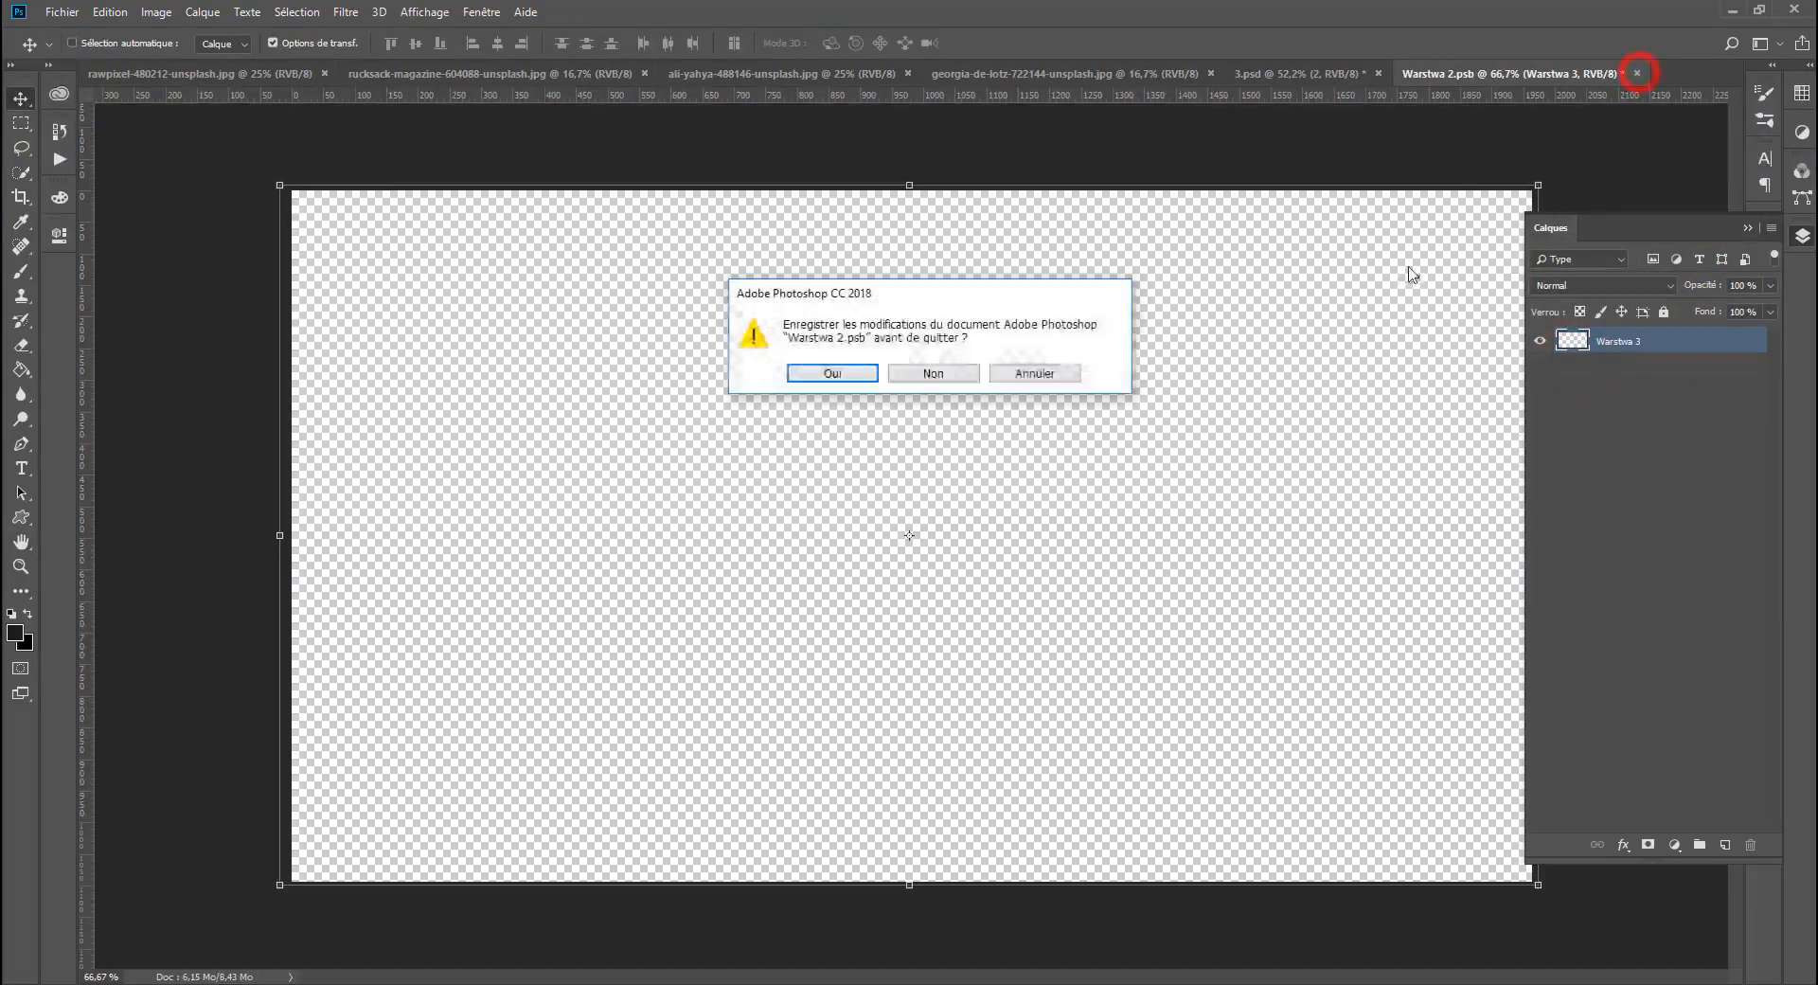
{"action": "left_click", "coordinate": [923, 371]}
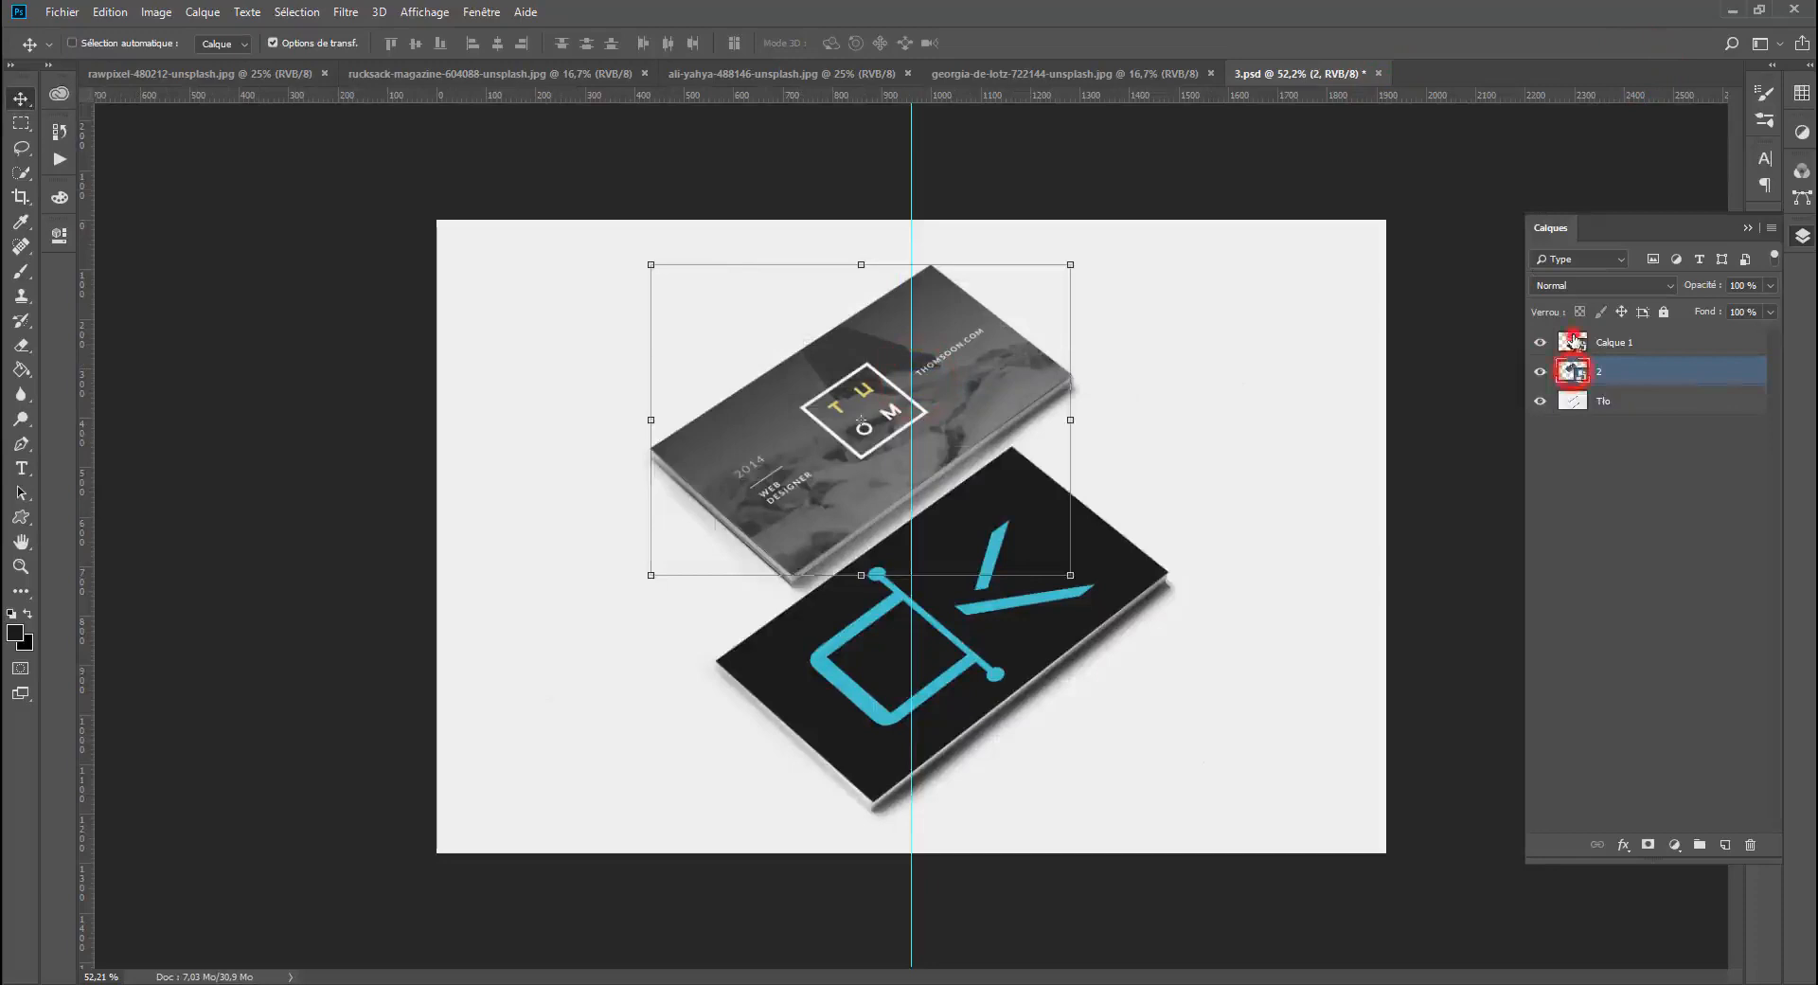
{"action": "double_click", "coordinate": [1571, 341]}
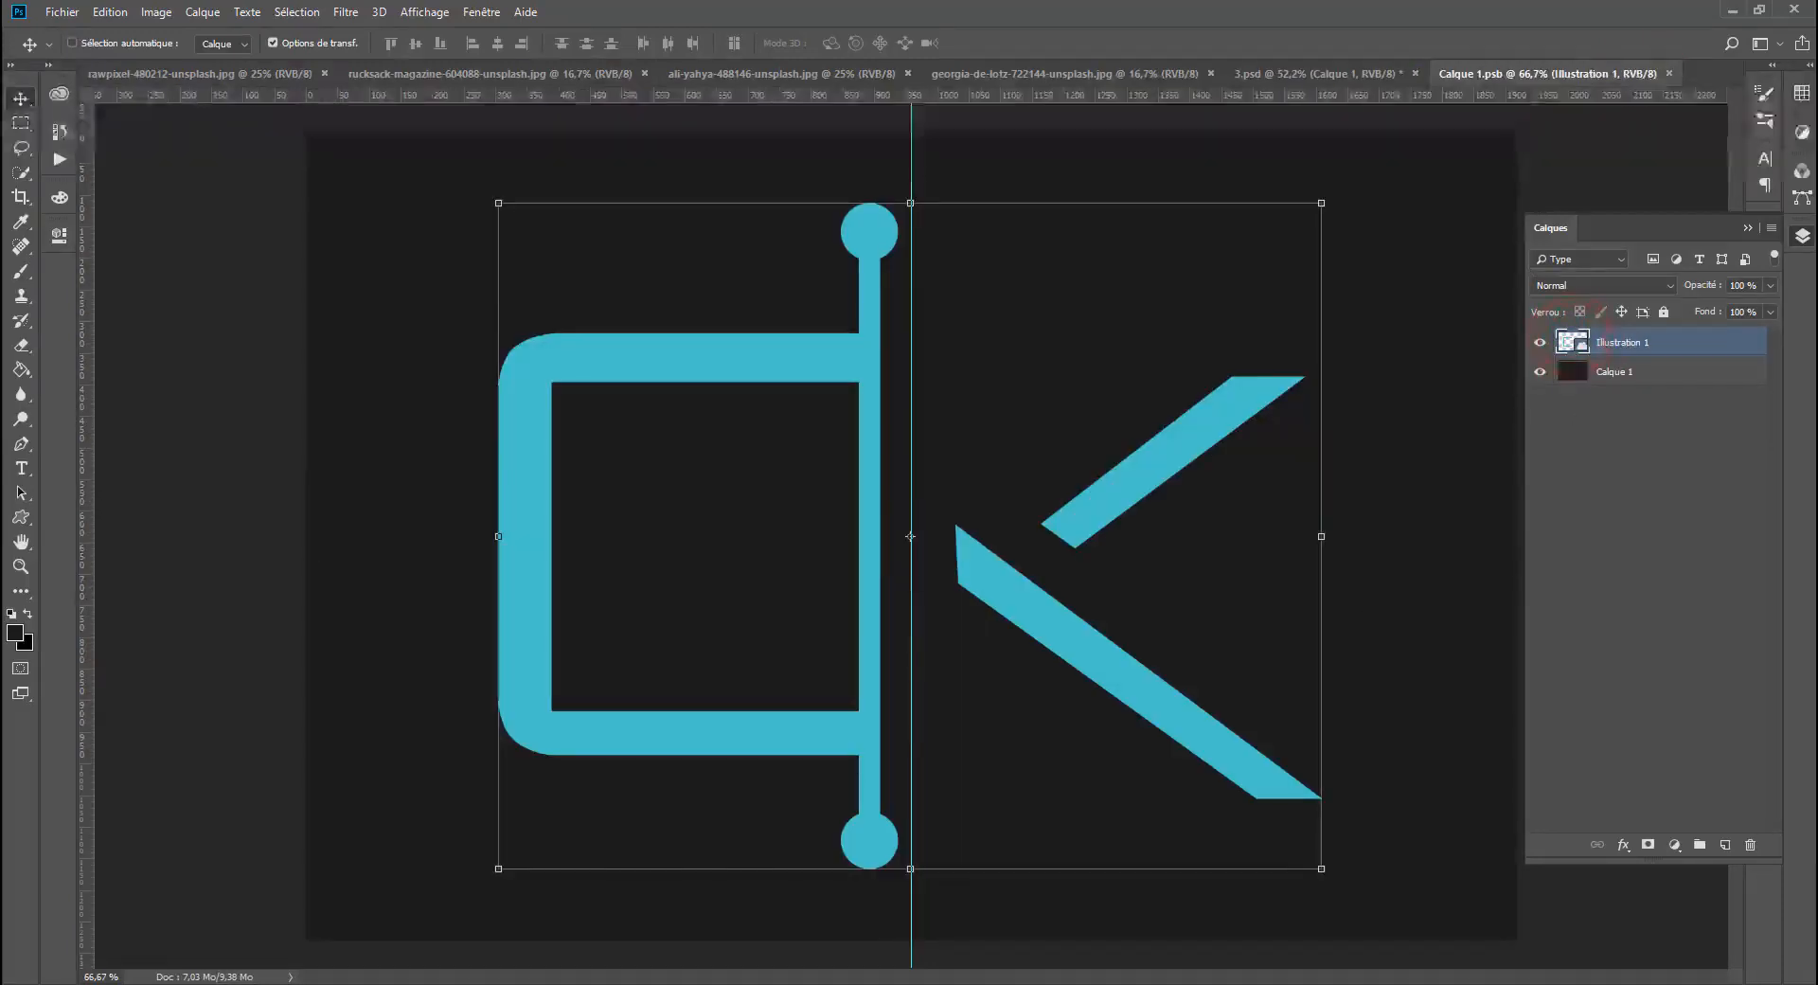
{"action": "key", "text": "ctrl+v"}
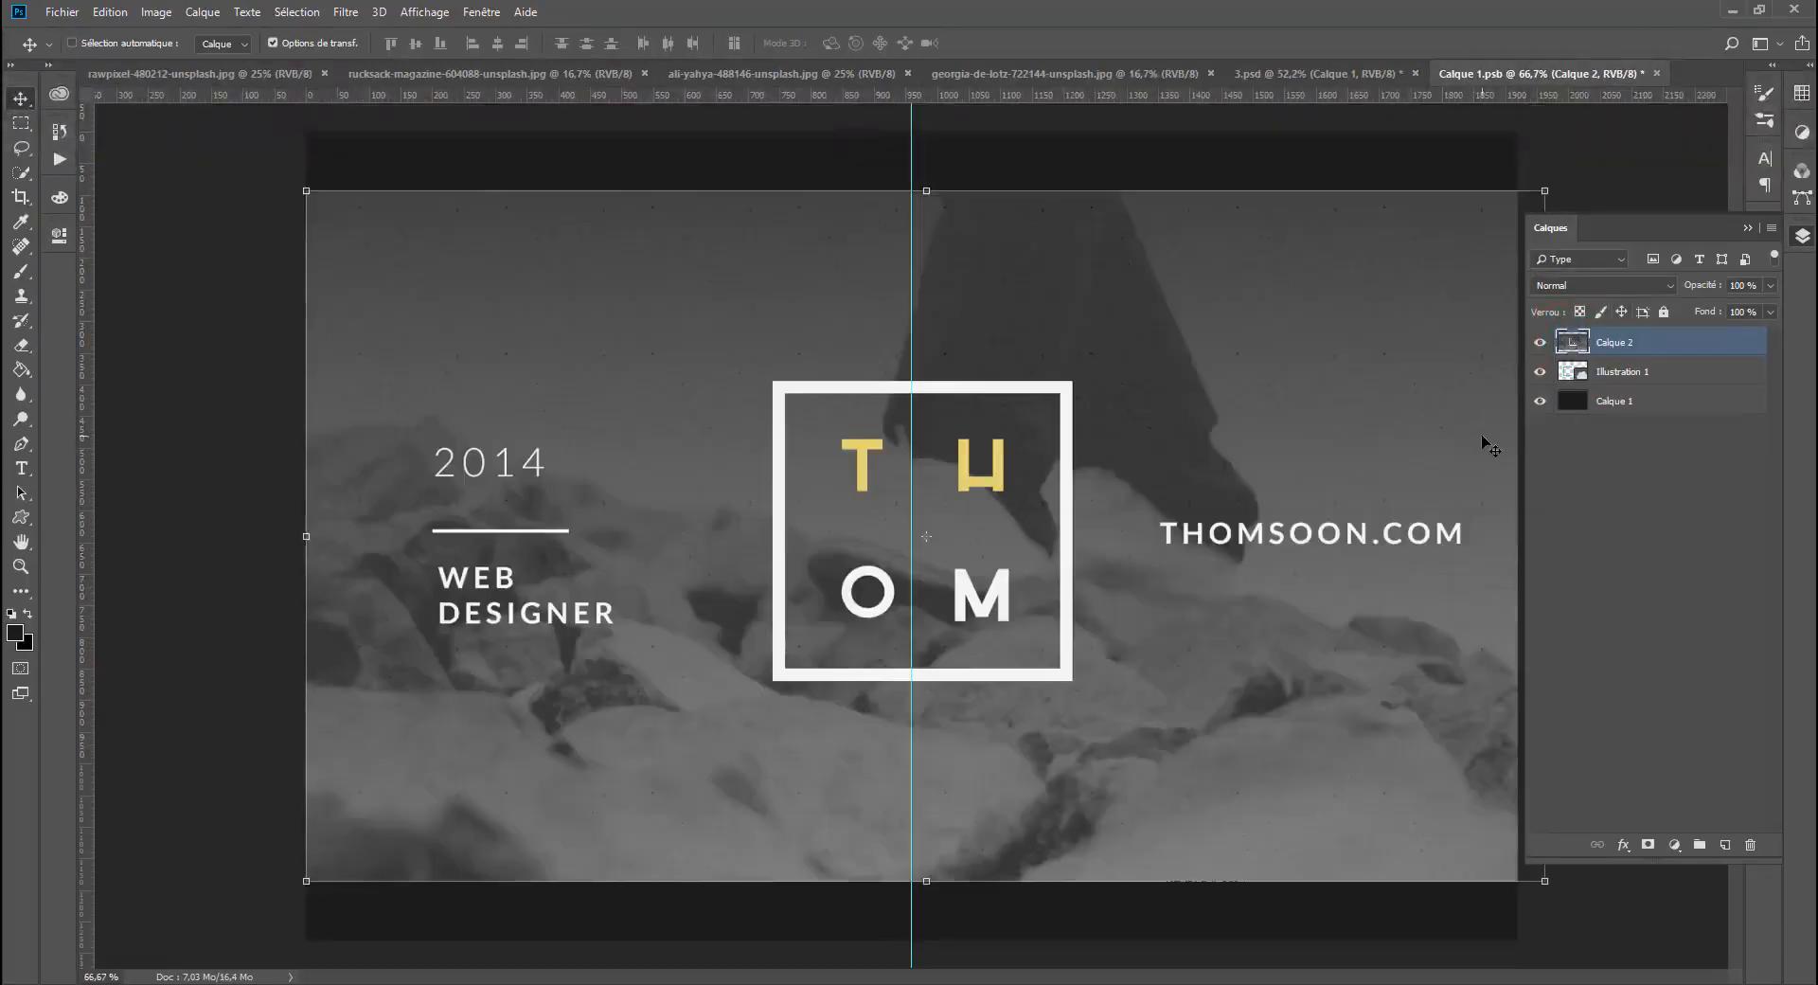
Step: Scale the pasted artwork to about 1918 × 1068 px to fit the canvas width, save Calque 1.psb and check the card in 3.psd
{"action": "scroll", "coordinate": [1491, 447], "scroll_direction": "down", "scroll_amount": 2}
{"action": "left_click_drag", "start_coordinate": [1305, 323], "coordinate": [1284, 336]}
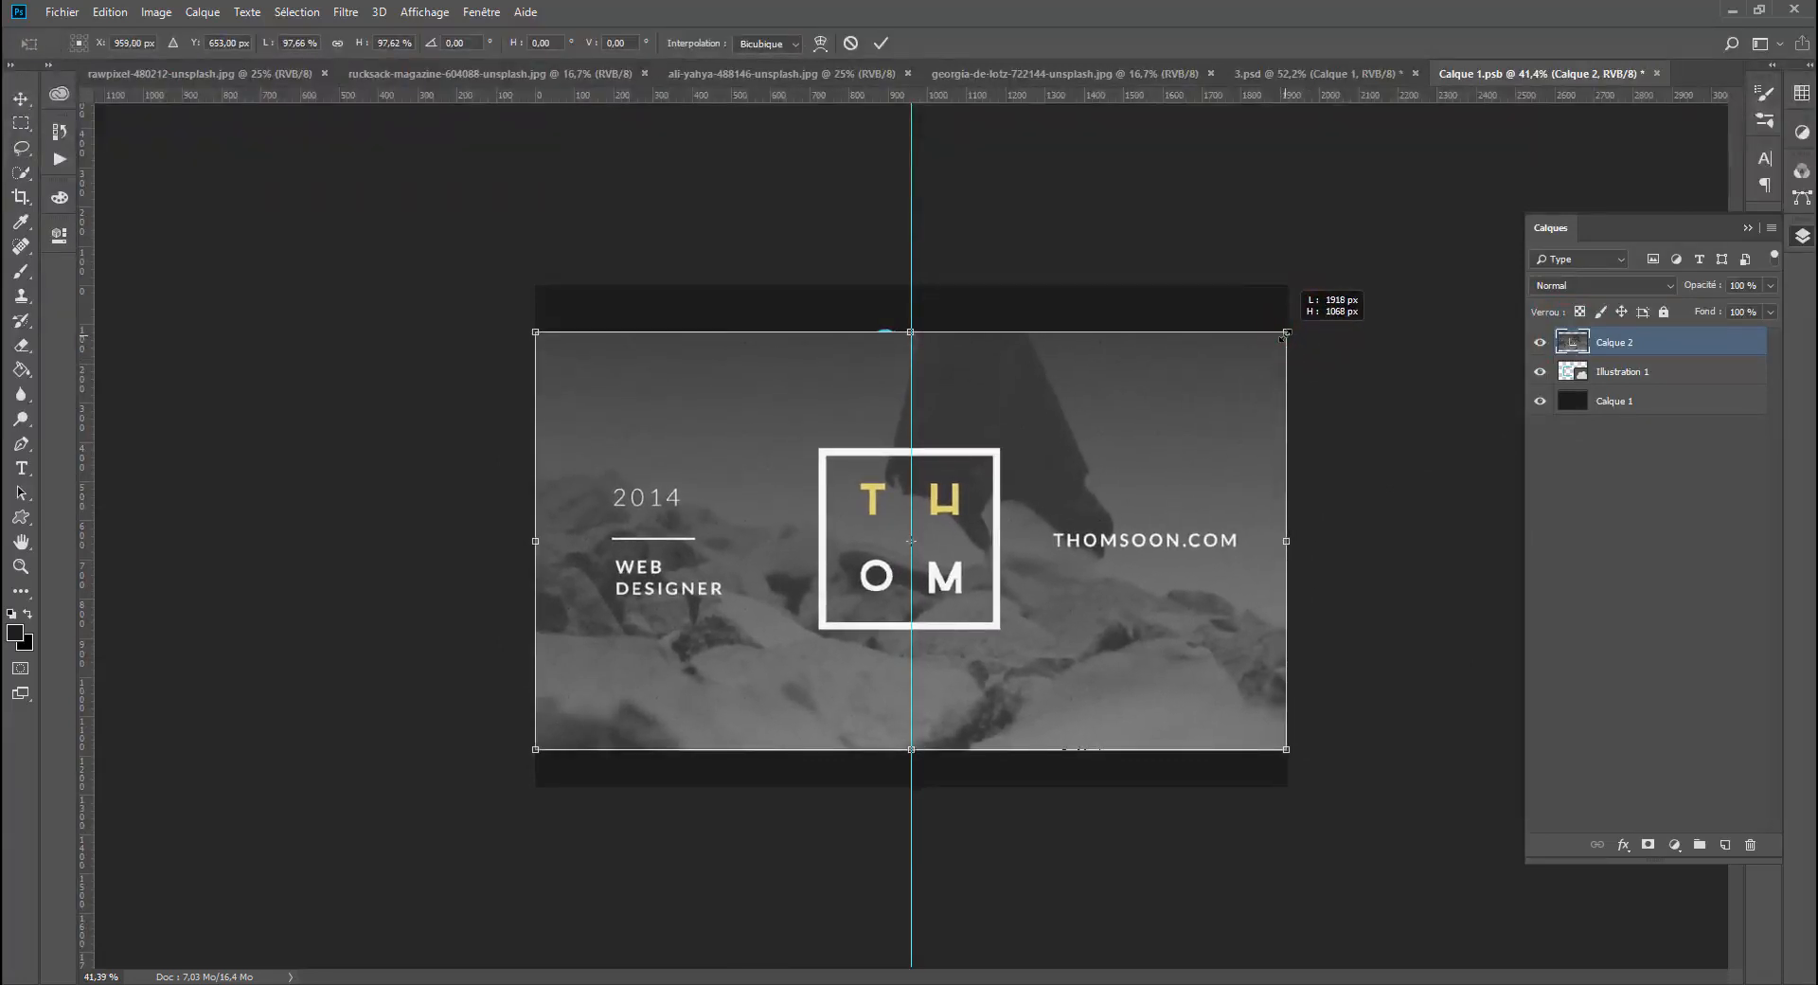
{"action": "key", "text": "Return"}
{"action": "key", "text": "ctrl+s"}
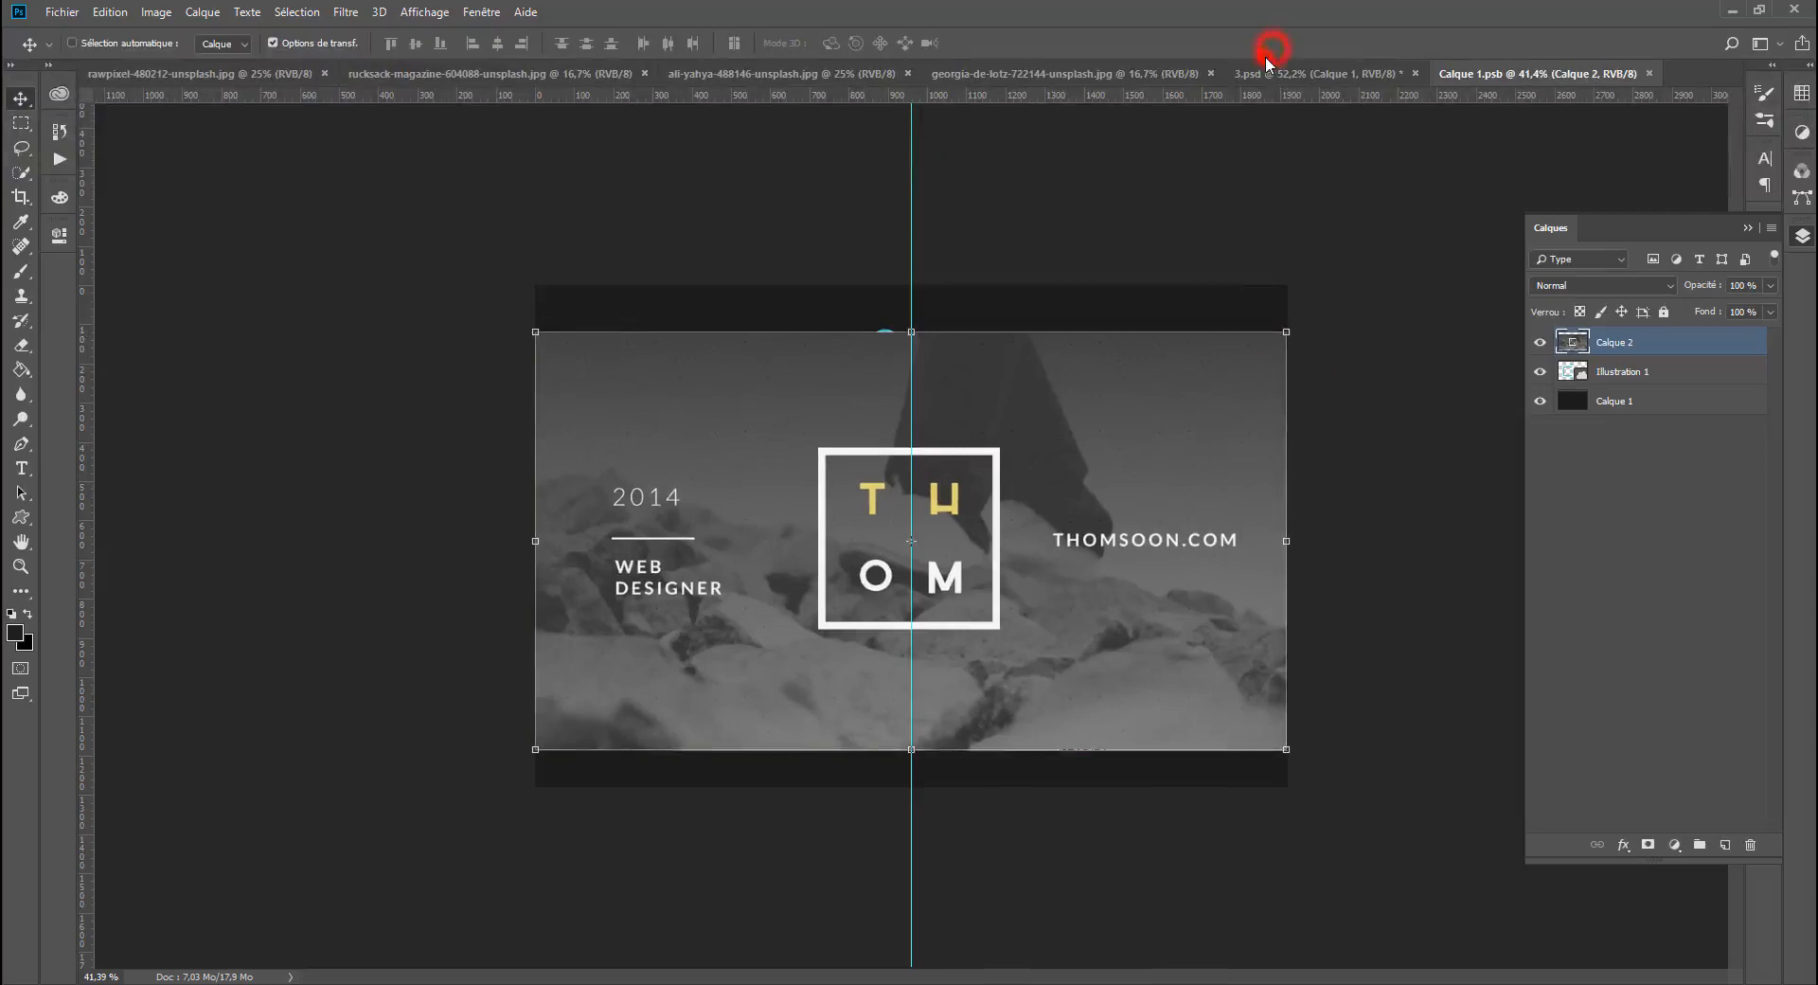
{"action": "left_click", "coordinate": [1267, 73]}
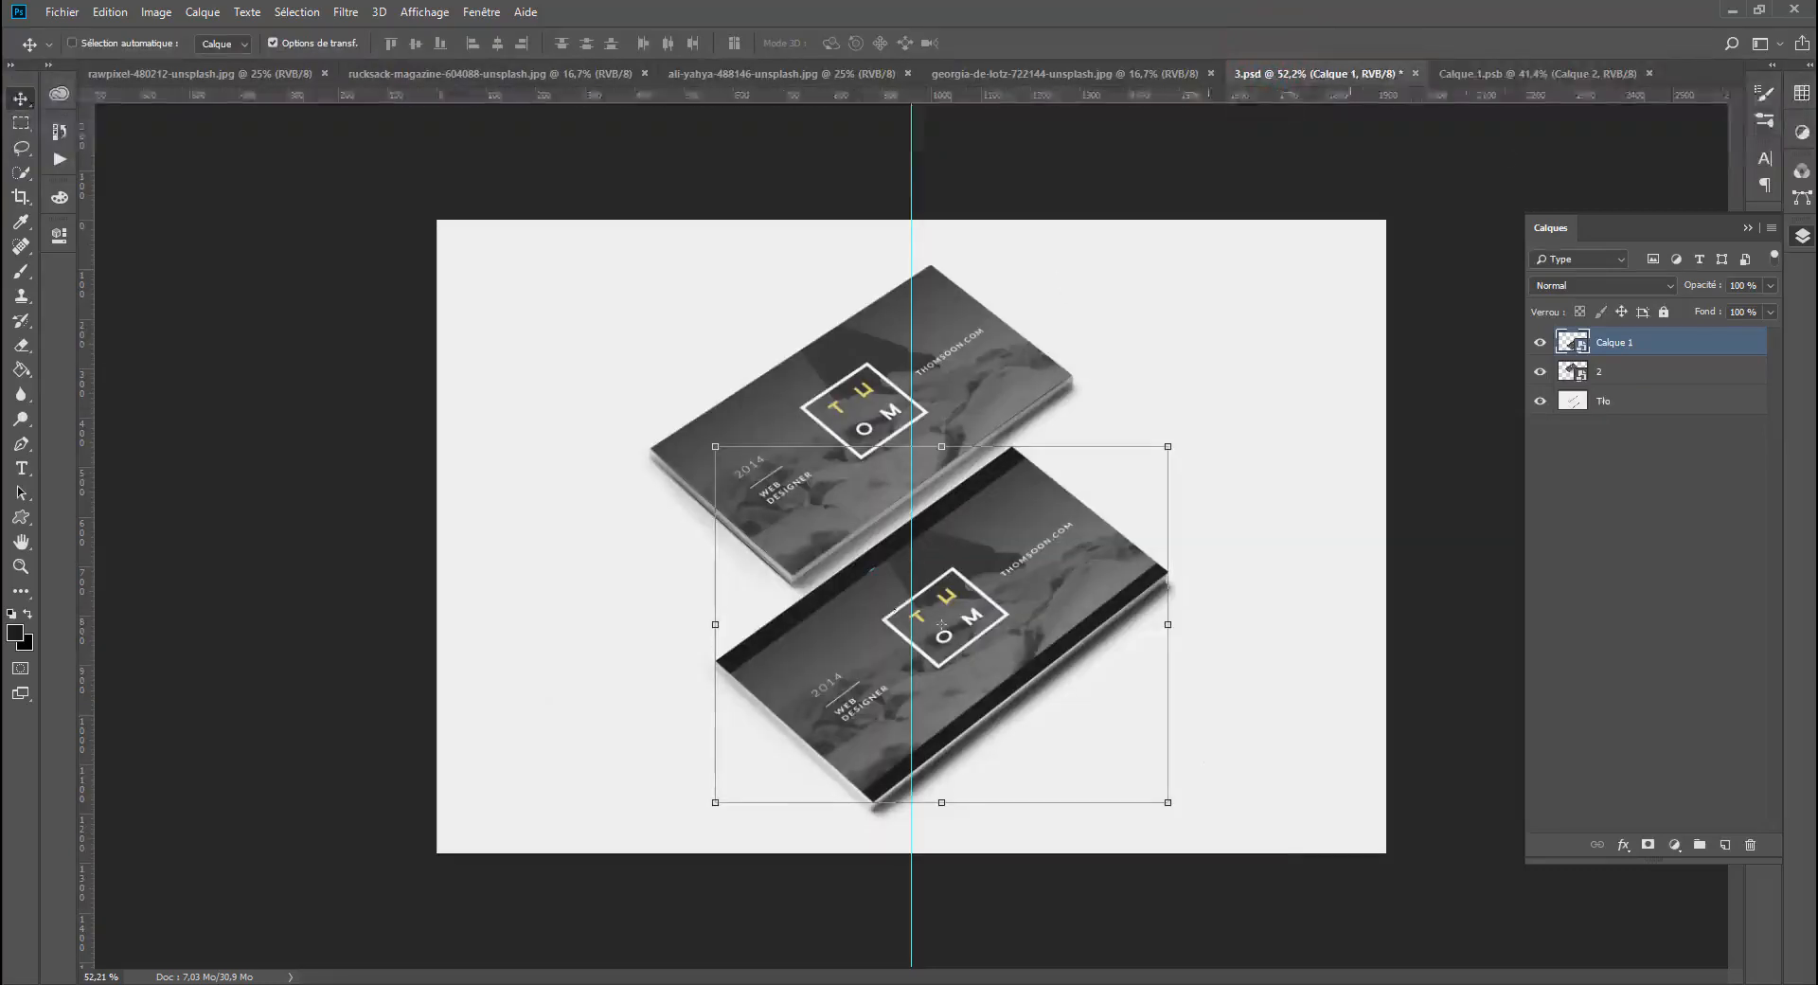
{"action": "left_click", "coordinate": [1498, 73]}
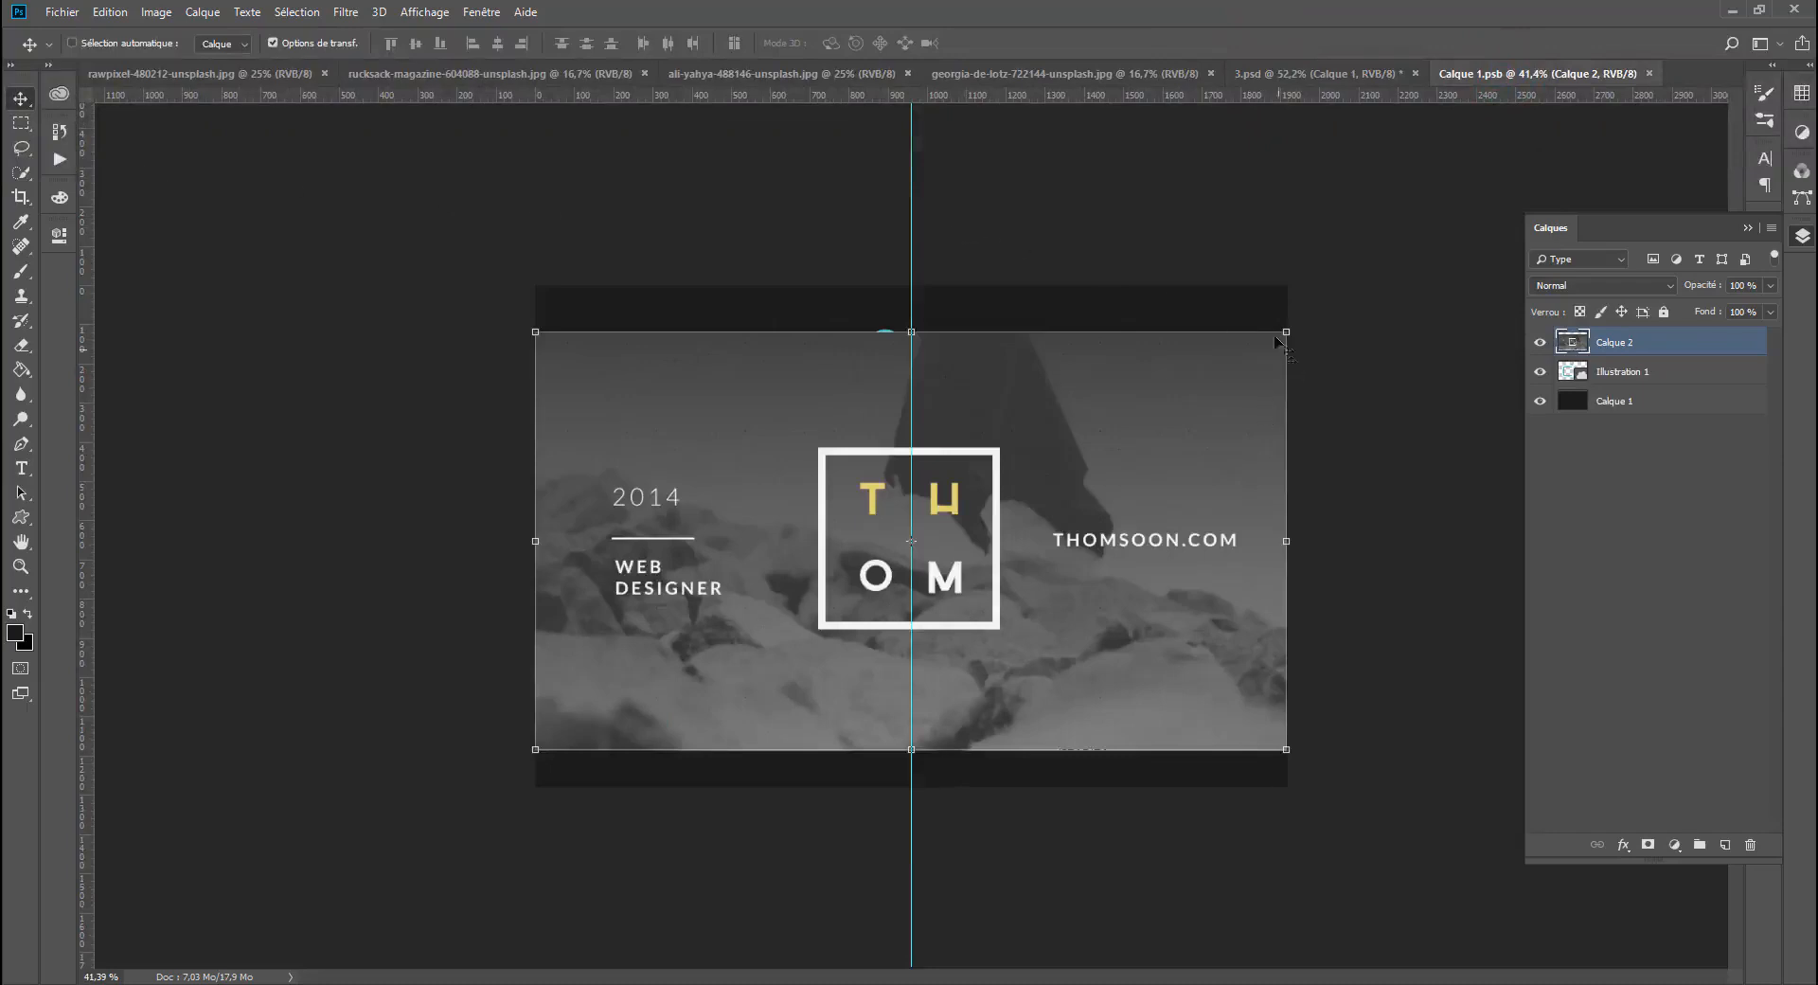
{"action": "left_click_drag", "start_coordinate": [1286, 332], "coordinate": [1369, 281]}
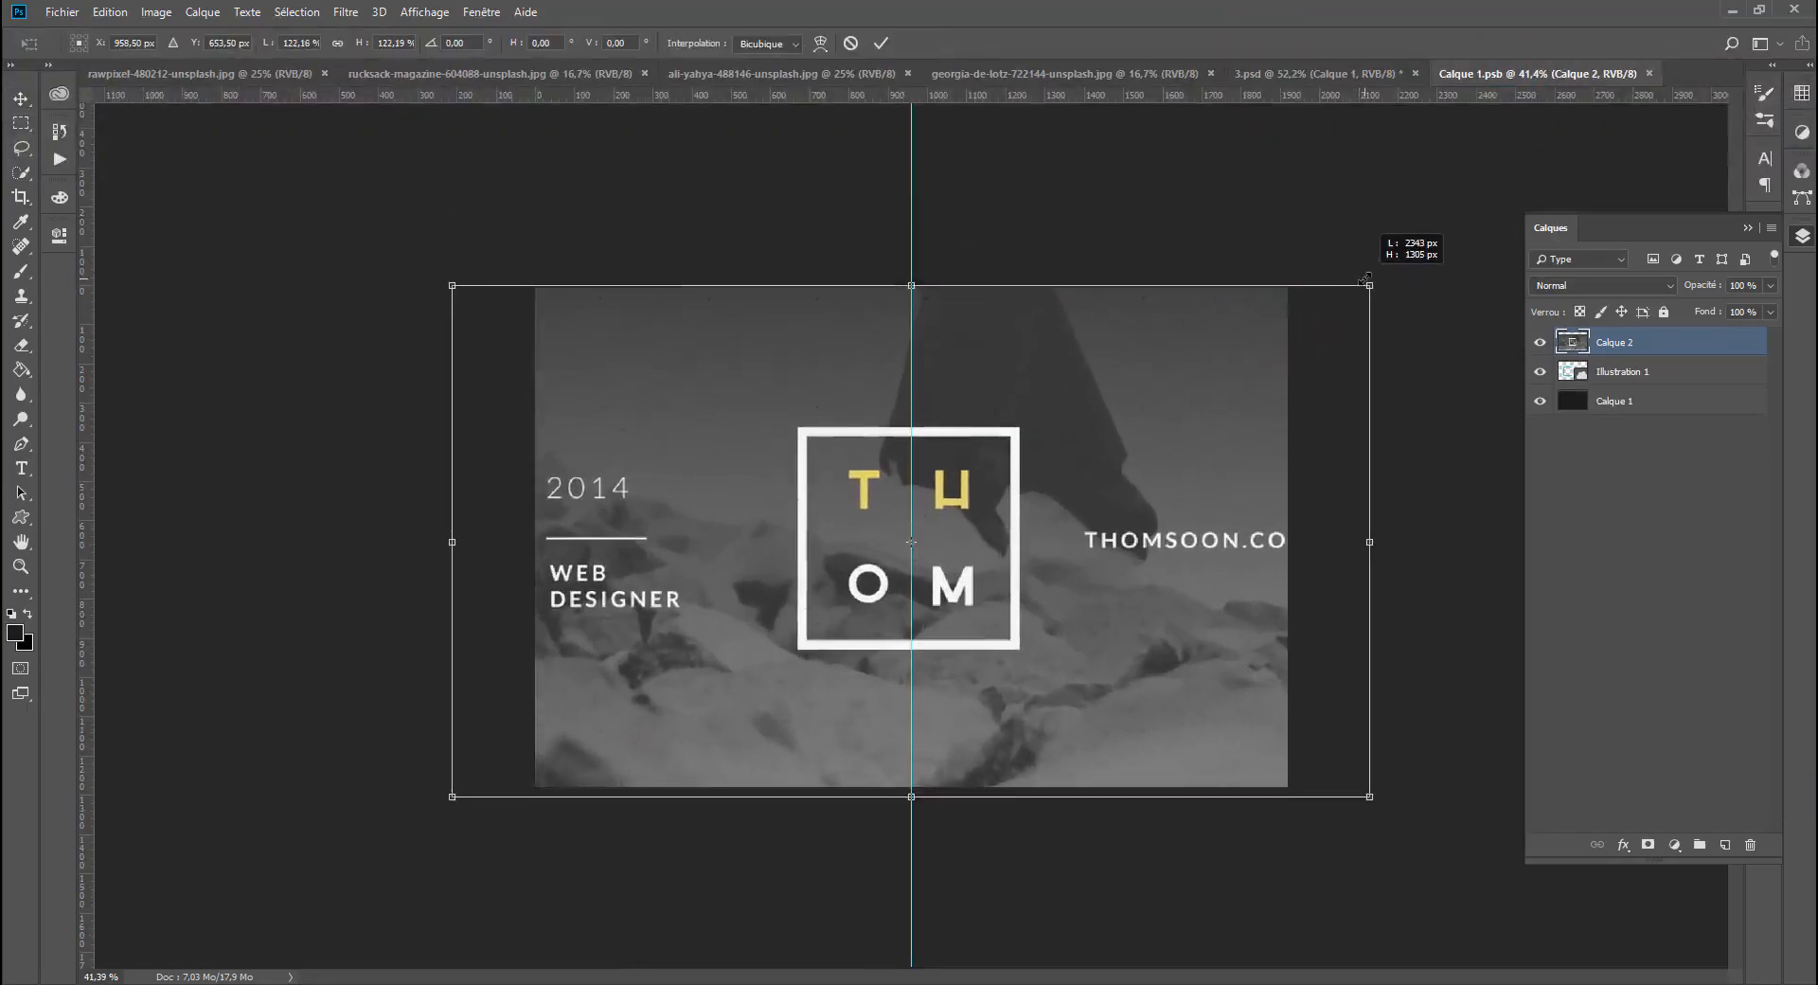
{"action": "left_click_drag", "start_coordinate": [1304, 343], "coordinate": [1302, 338]}
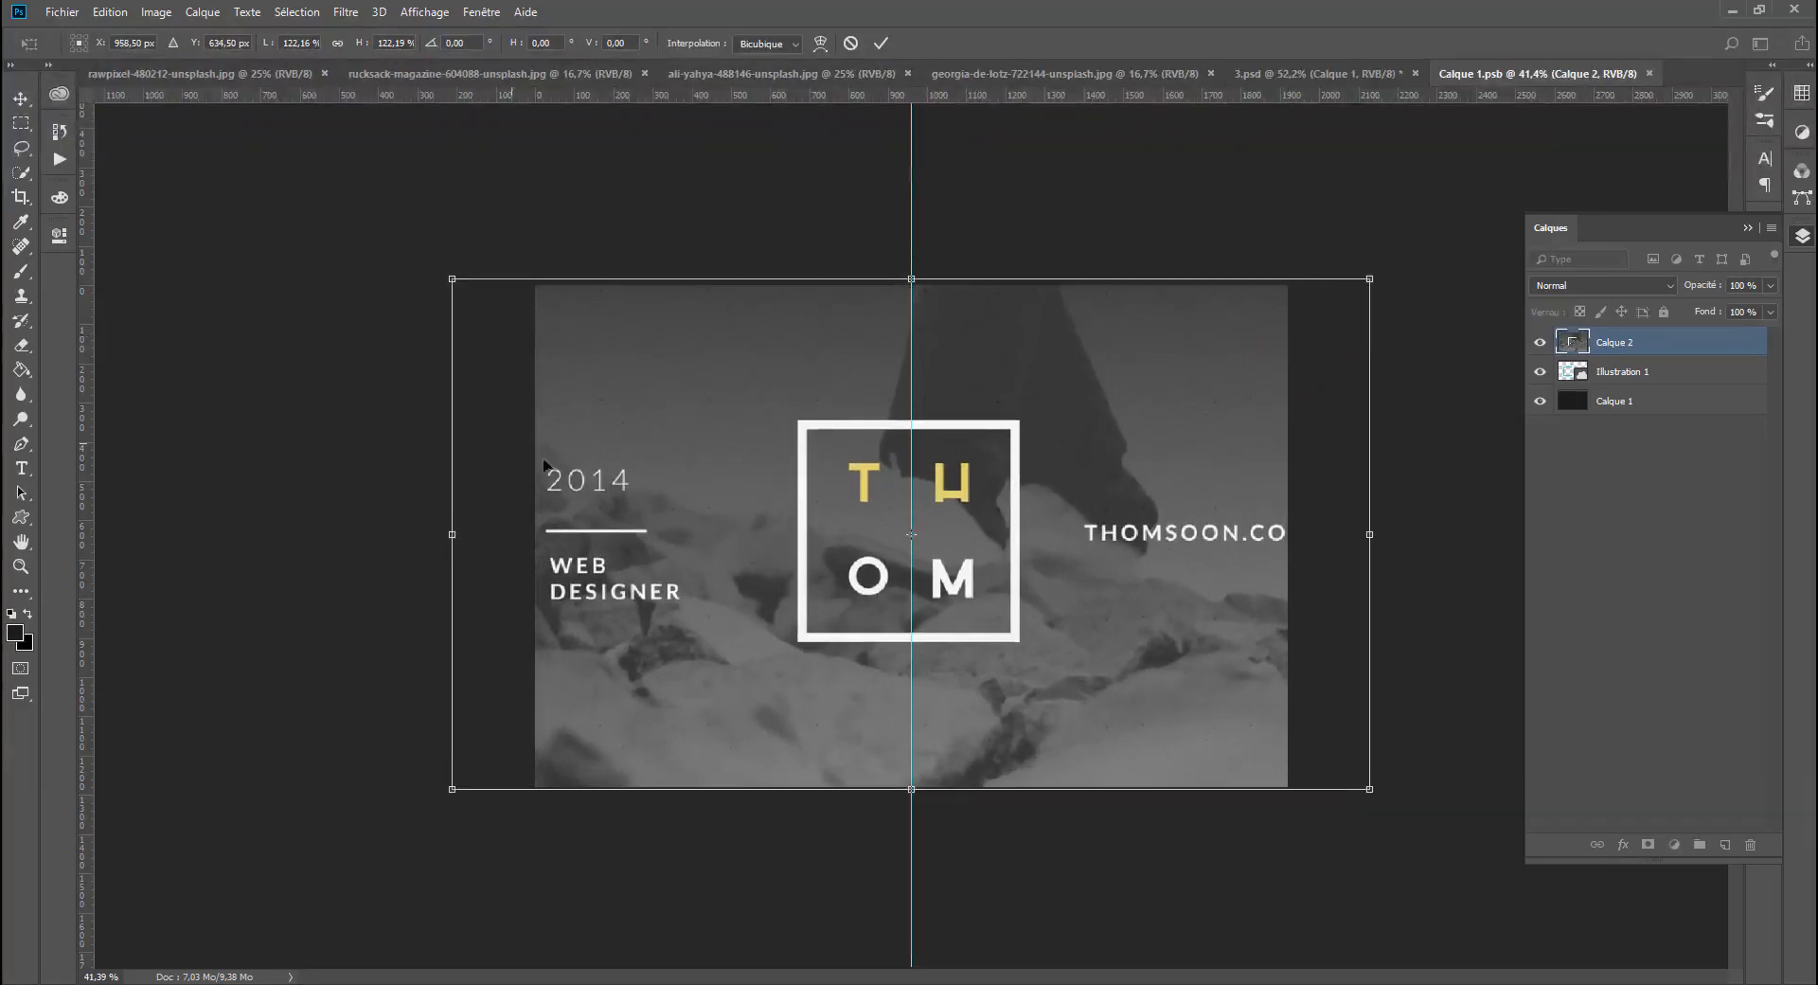
{"action": "key", "text": "Escape"}
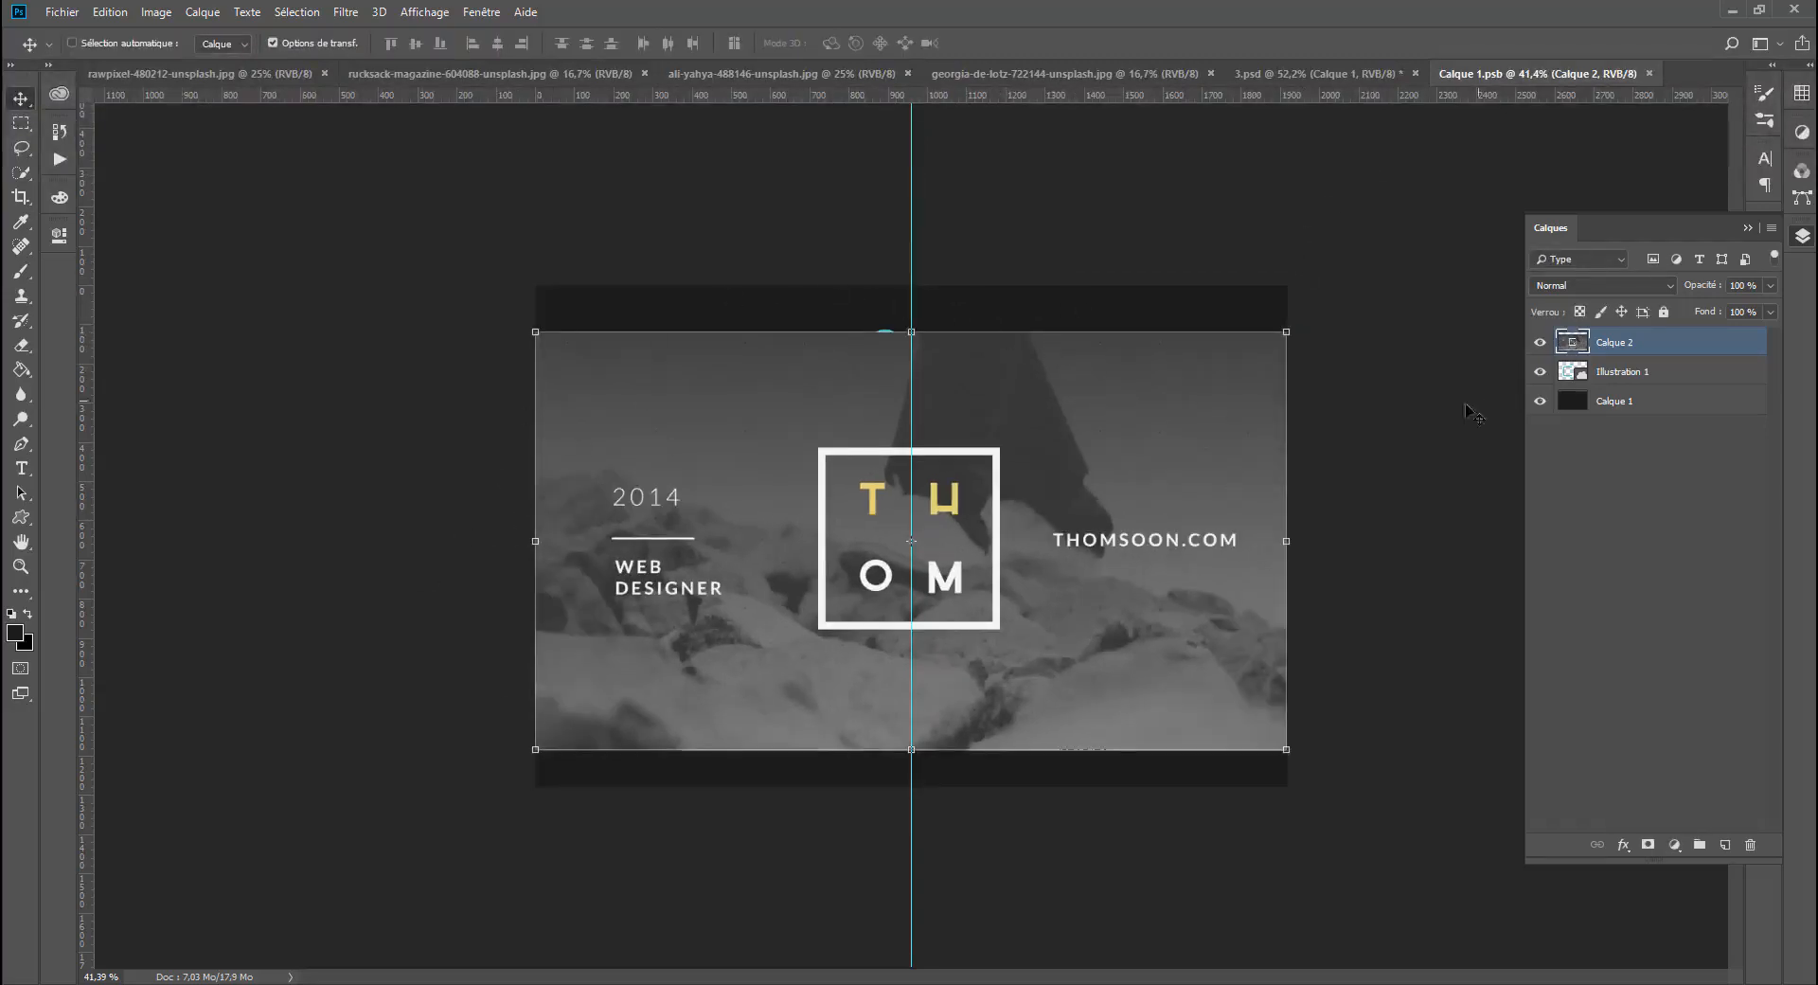
Step: Crop the Calque 1.psb canvas to the outline of the pasted artwork on Calque 2 and save the smart object
{"action": "left_click", "coordinate": [19, 197]}
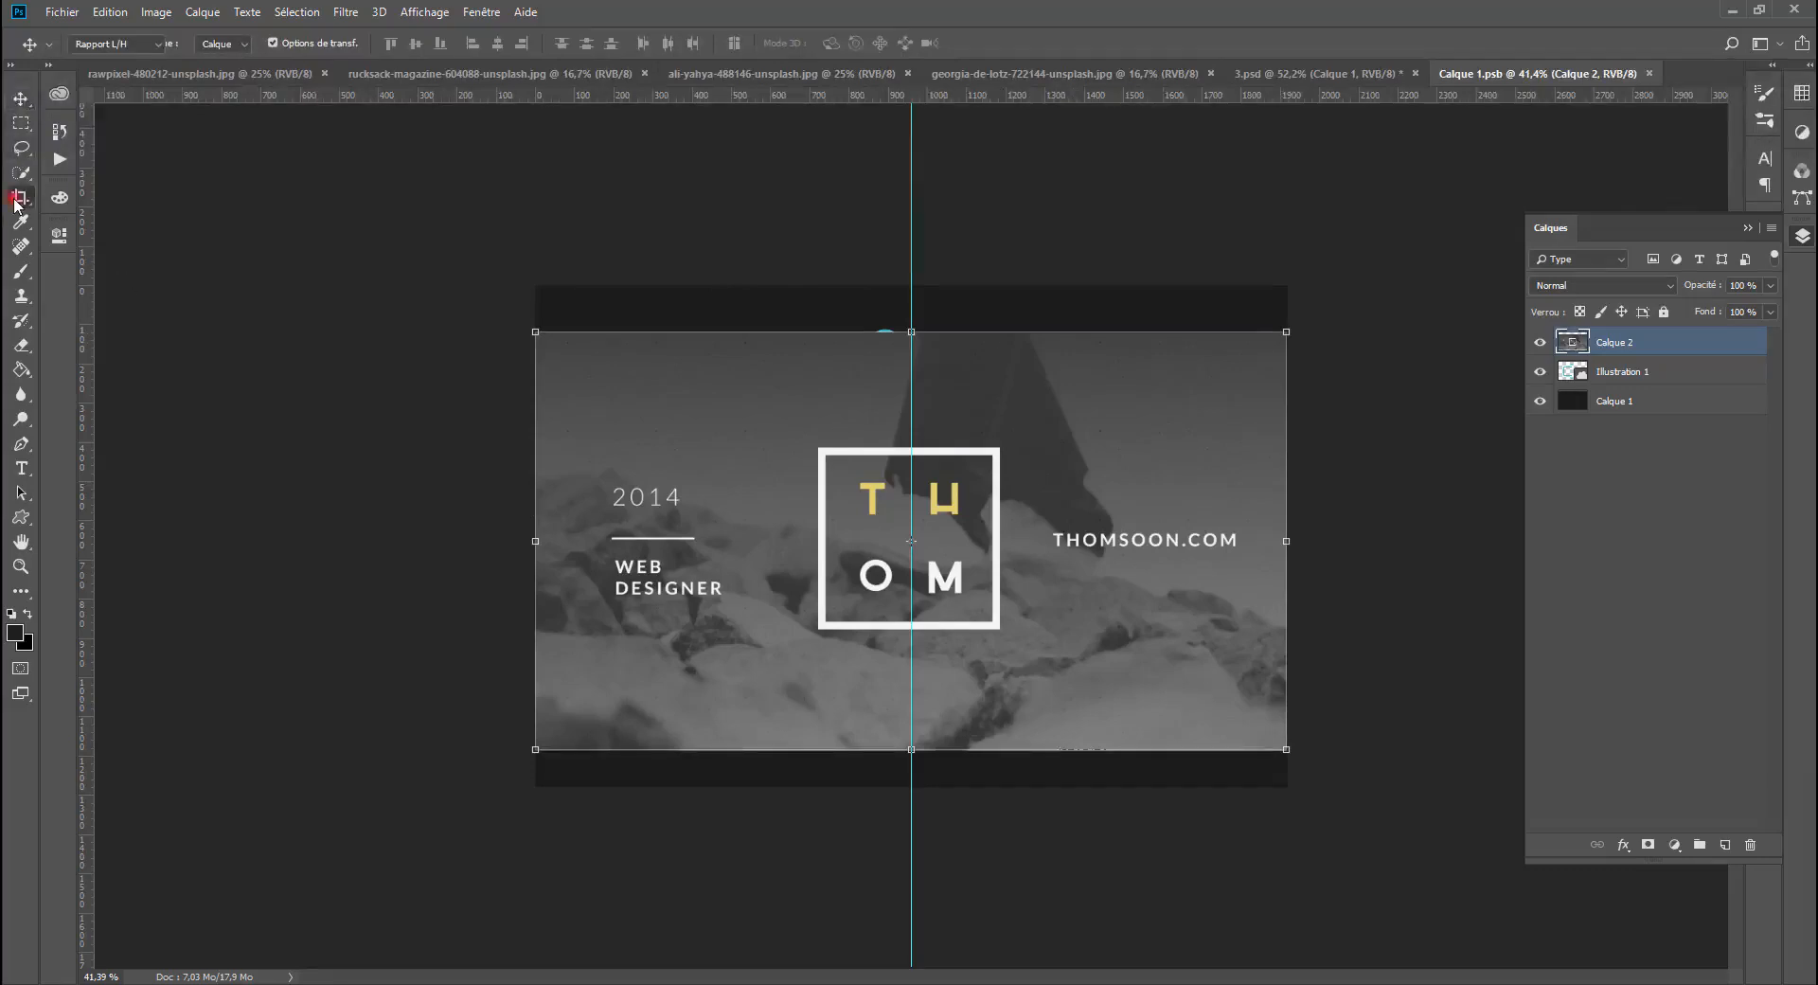
{"action": "left_click", "coordinate": [1573, 346], "text": "ctrl"}
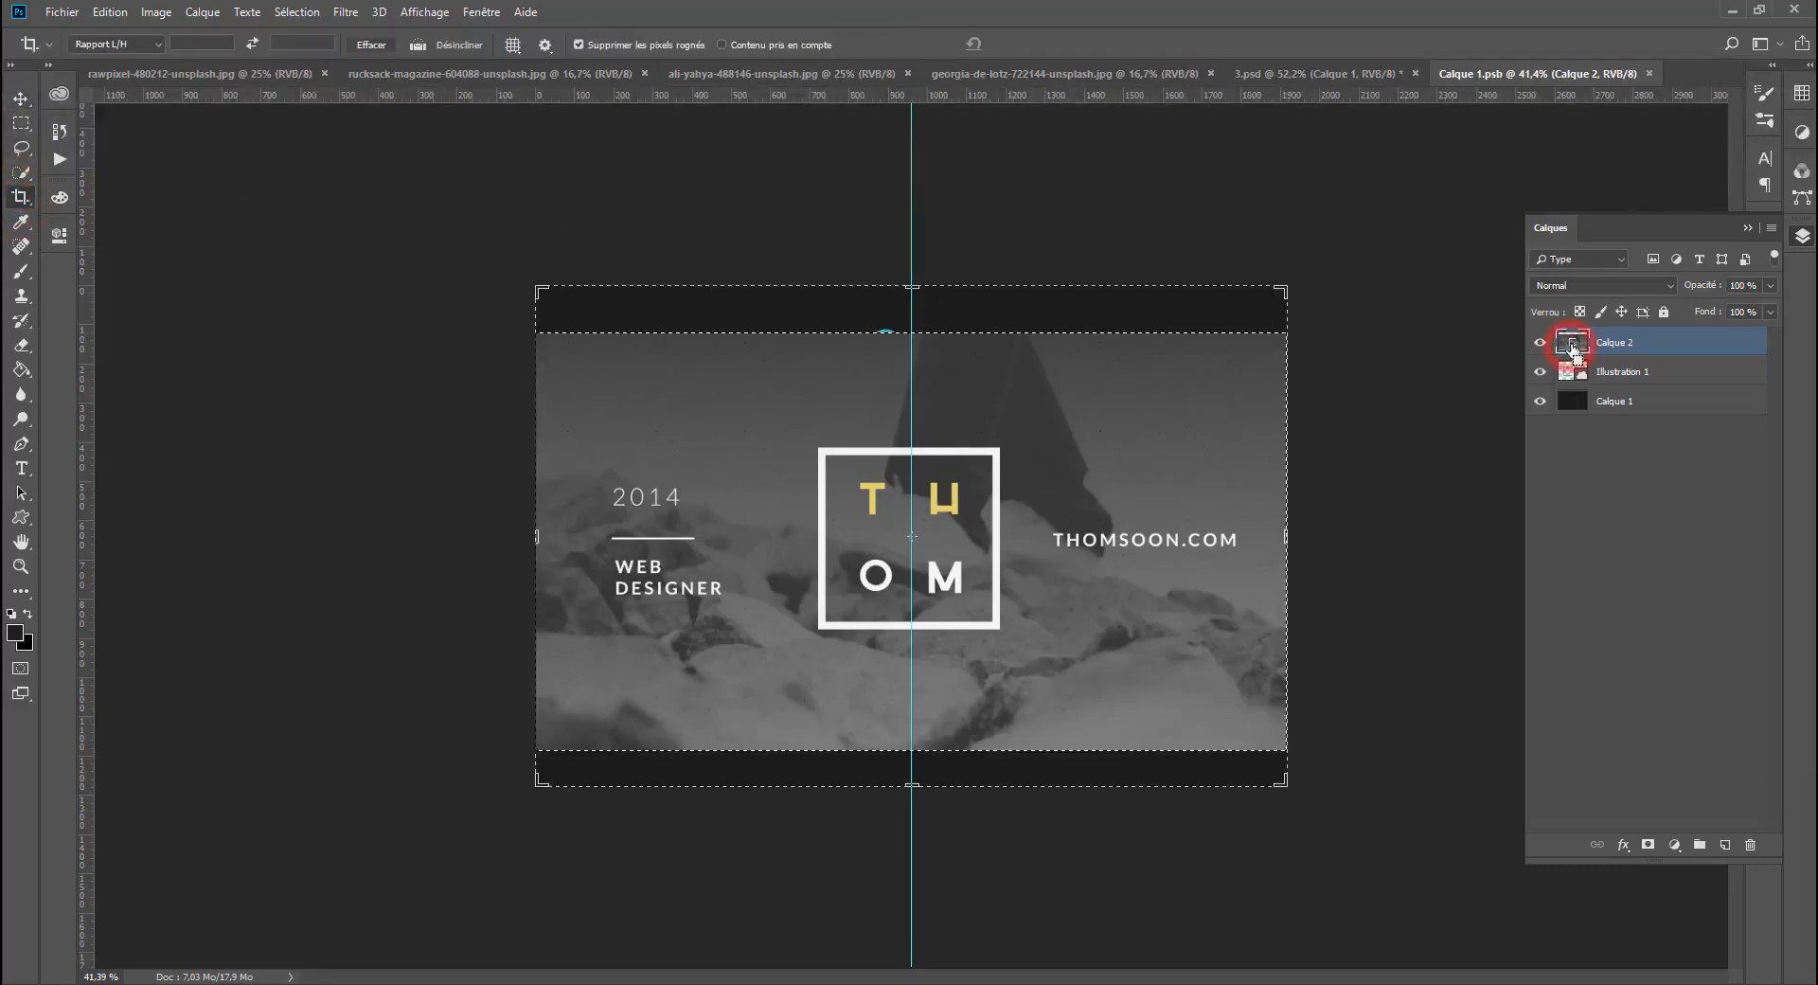
{"action": "left_click", "coordinate": [20, 172]}
{"action": "left_click", "coordinate": [19, 197]}
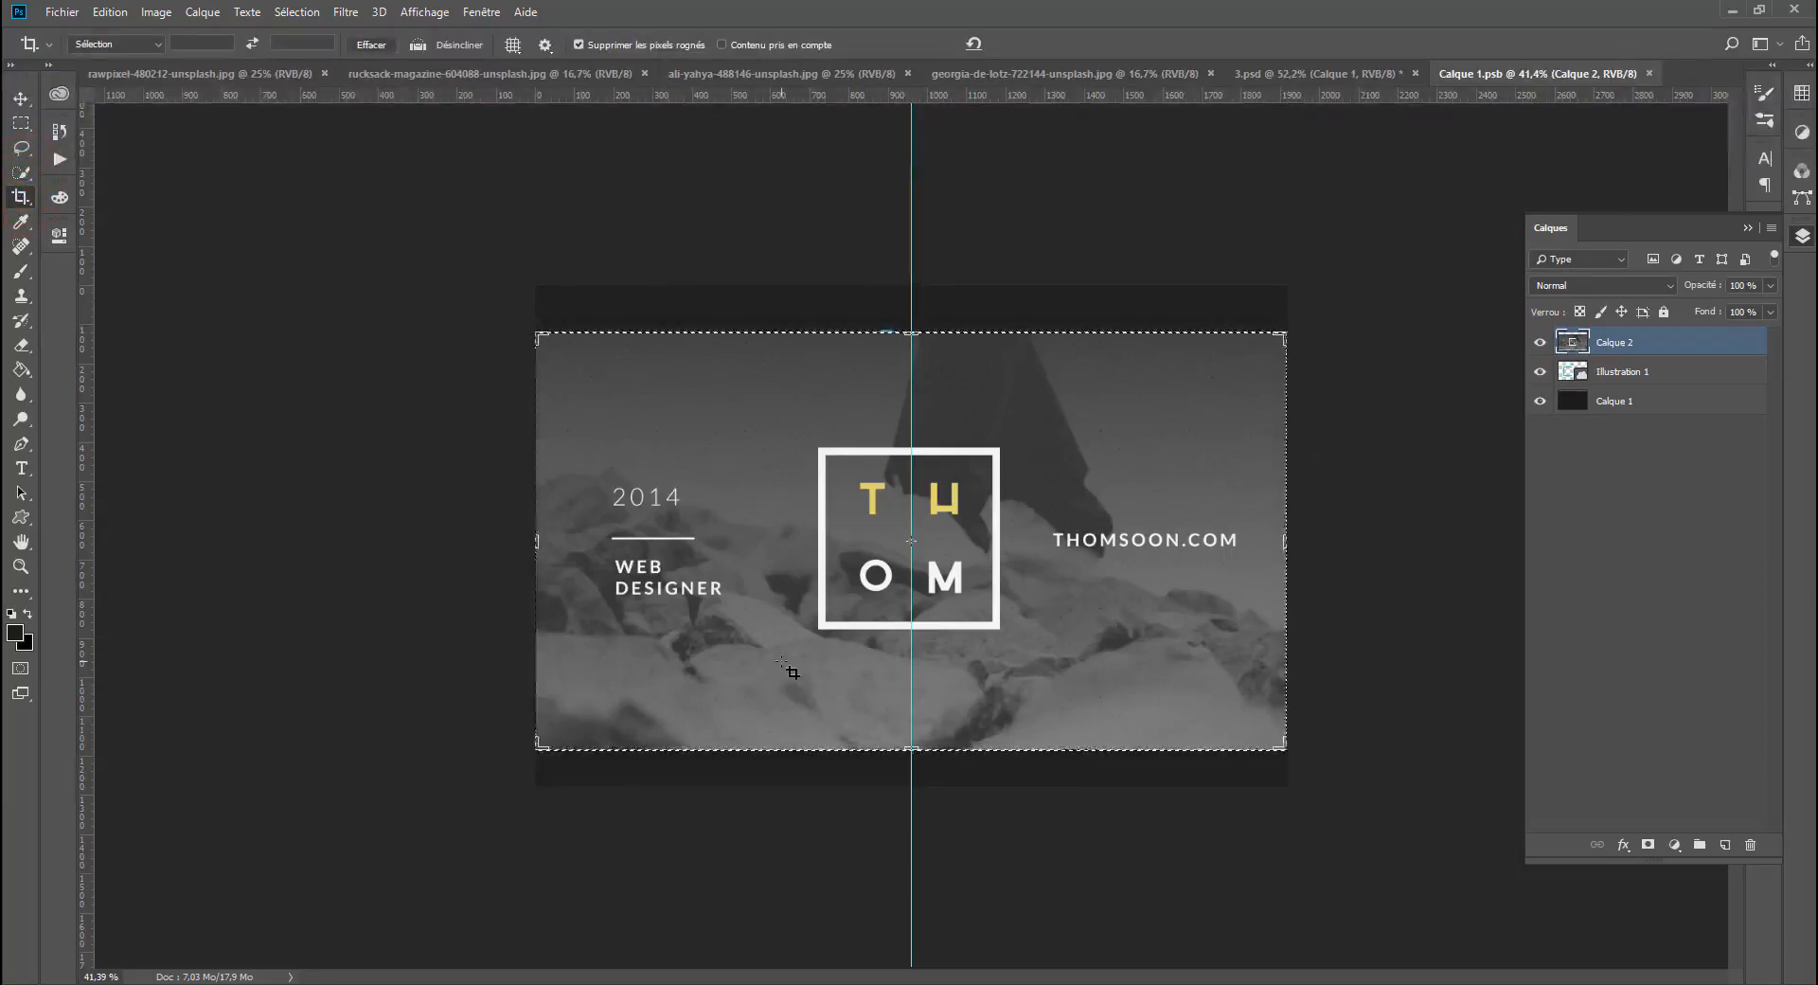
{"action": "key", "text": "Return"}
{"action": "key", "text": "Return"}
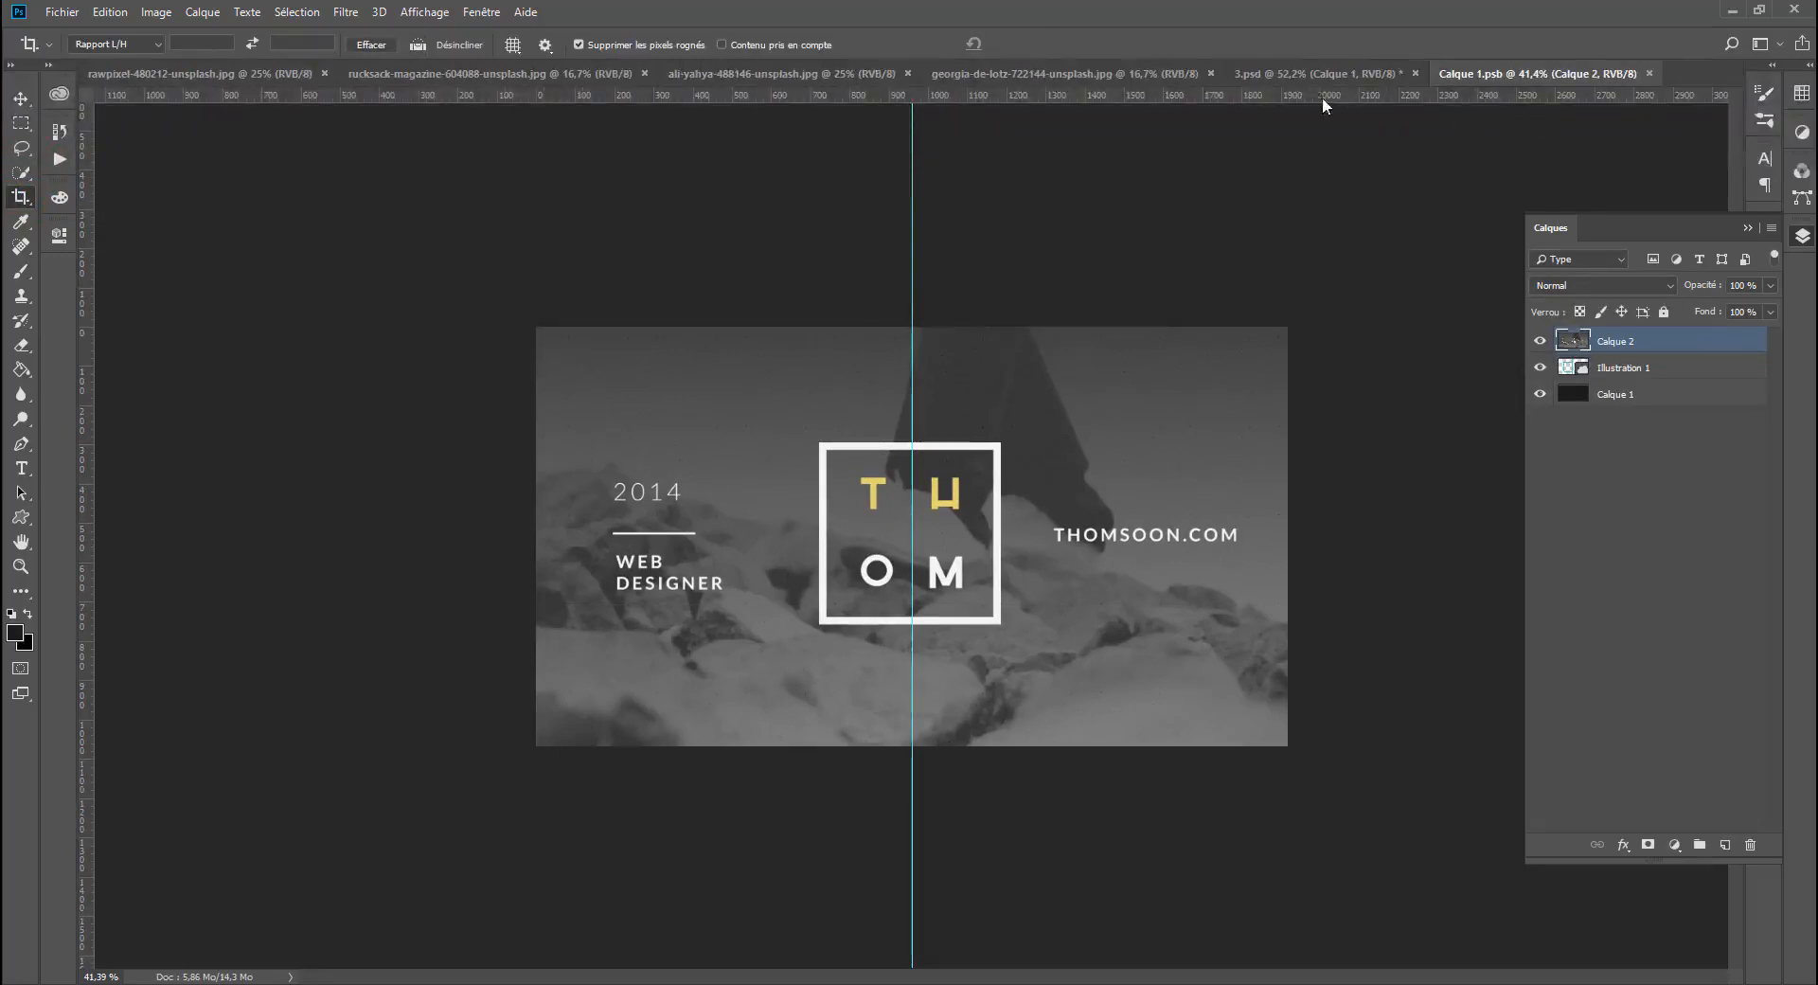
Step: Stretch Calque 1 in 3.psd from both long sides so the artwork covers the whole lower card, and apply the transformation
{"action": "left_click", "coordinate": [1337, 73]}
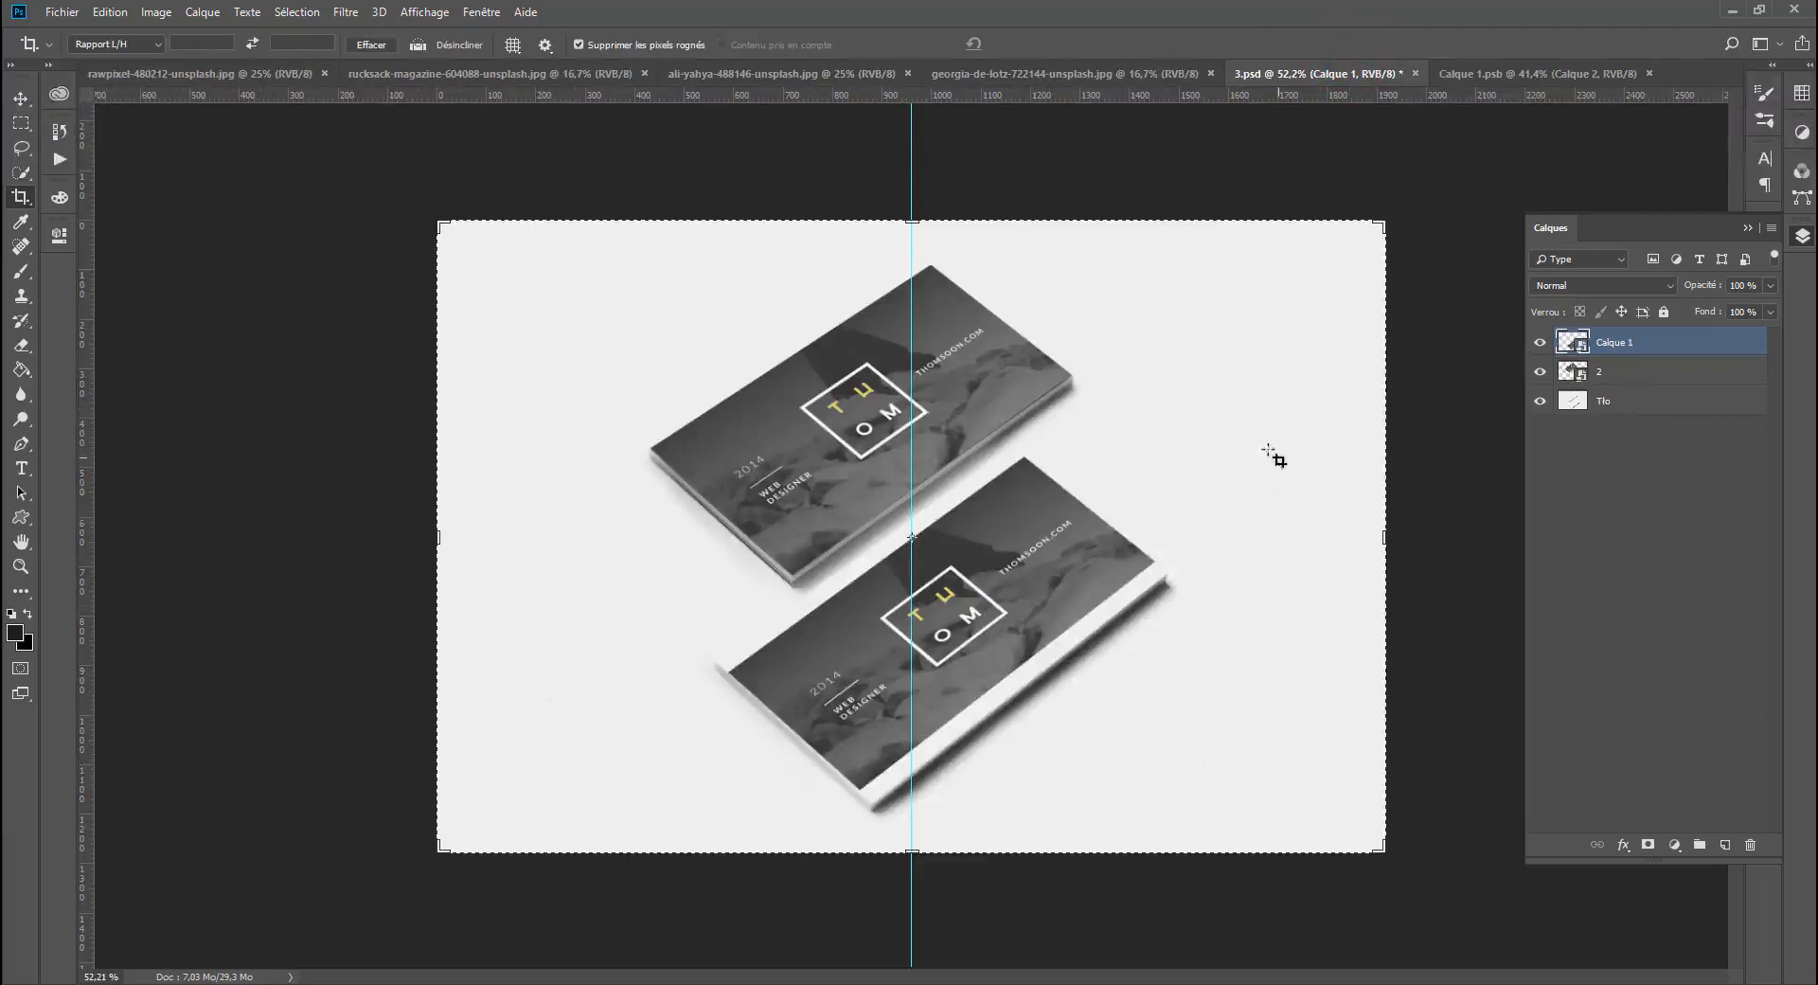
{"action": "scroll", "coordinate": [1042, 559], "scroll_direction": "up", "scroll_amount": 2}
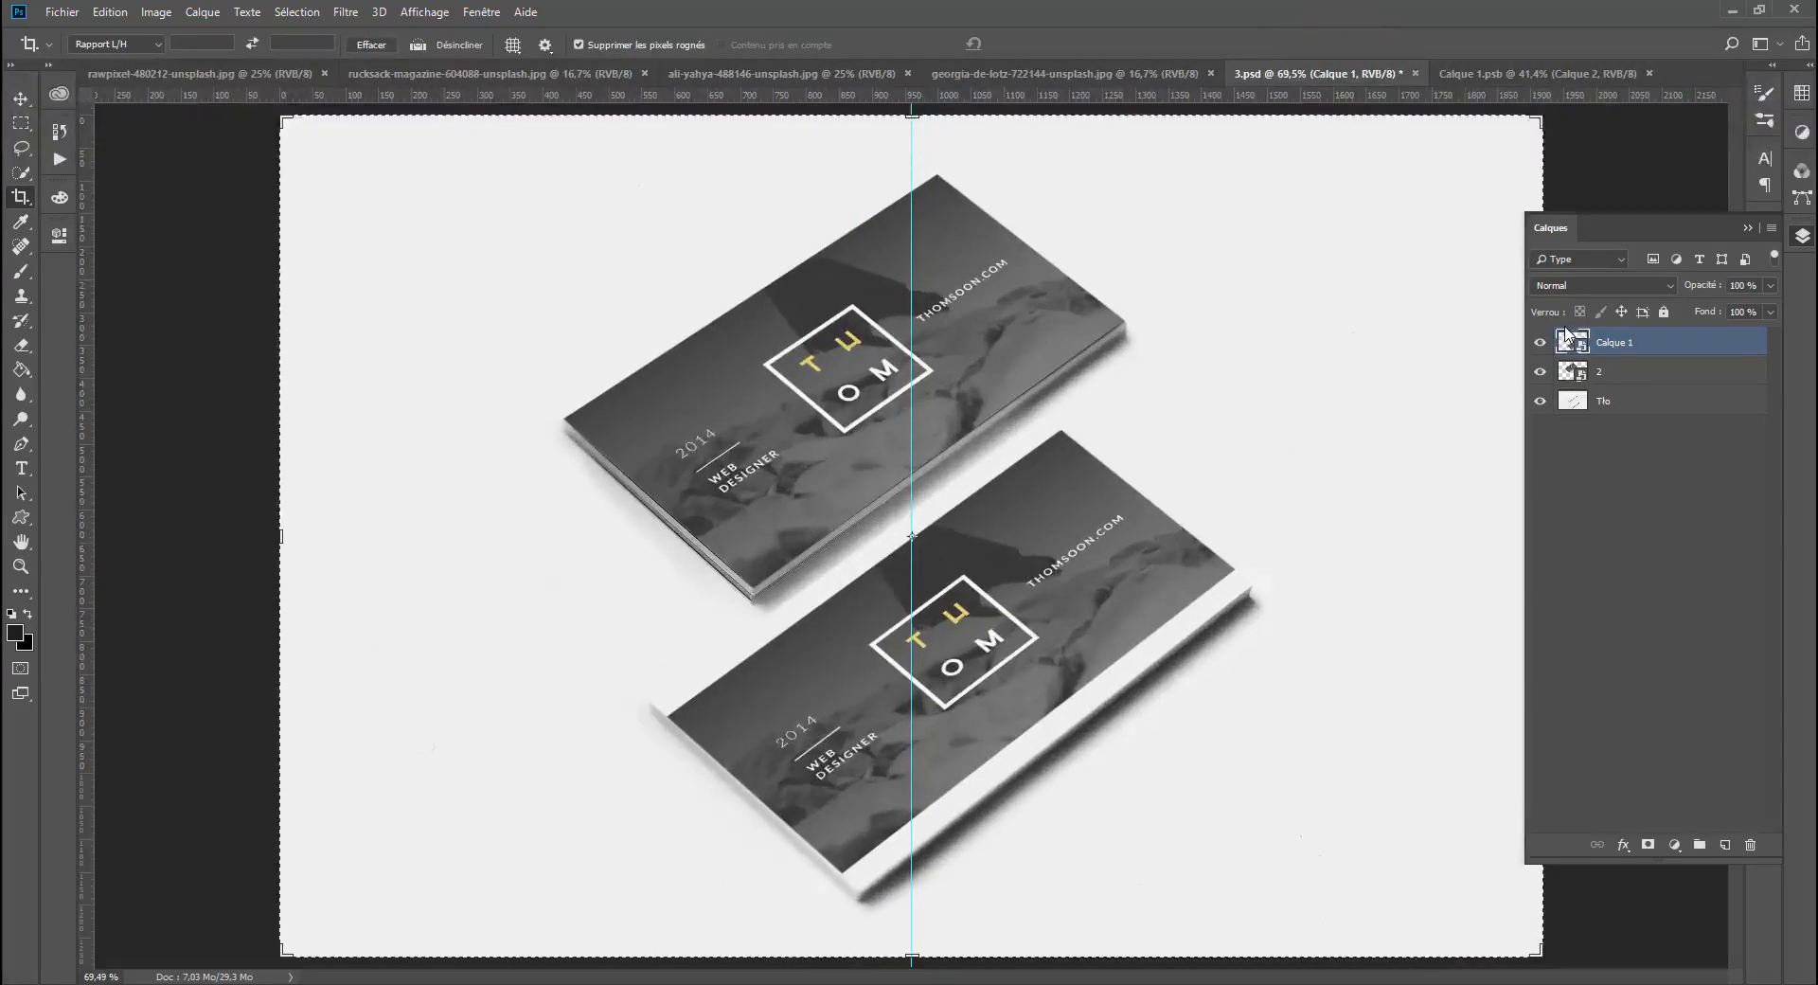
{"action": "key", "text": "ctrl+t"}
{"action": "left_click_drag", "start_coordinate": [864, 573], "coordinate": [844, 563]}
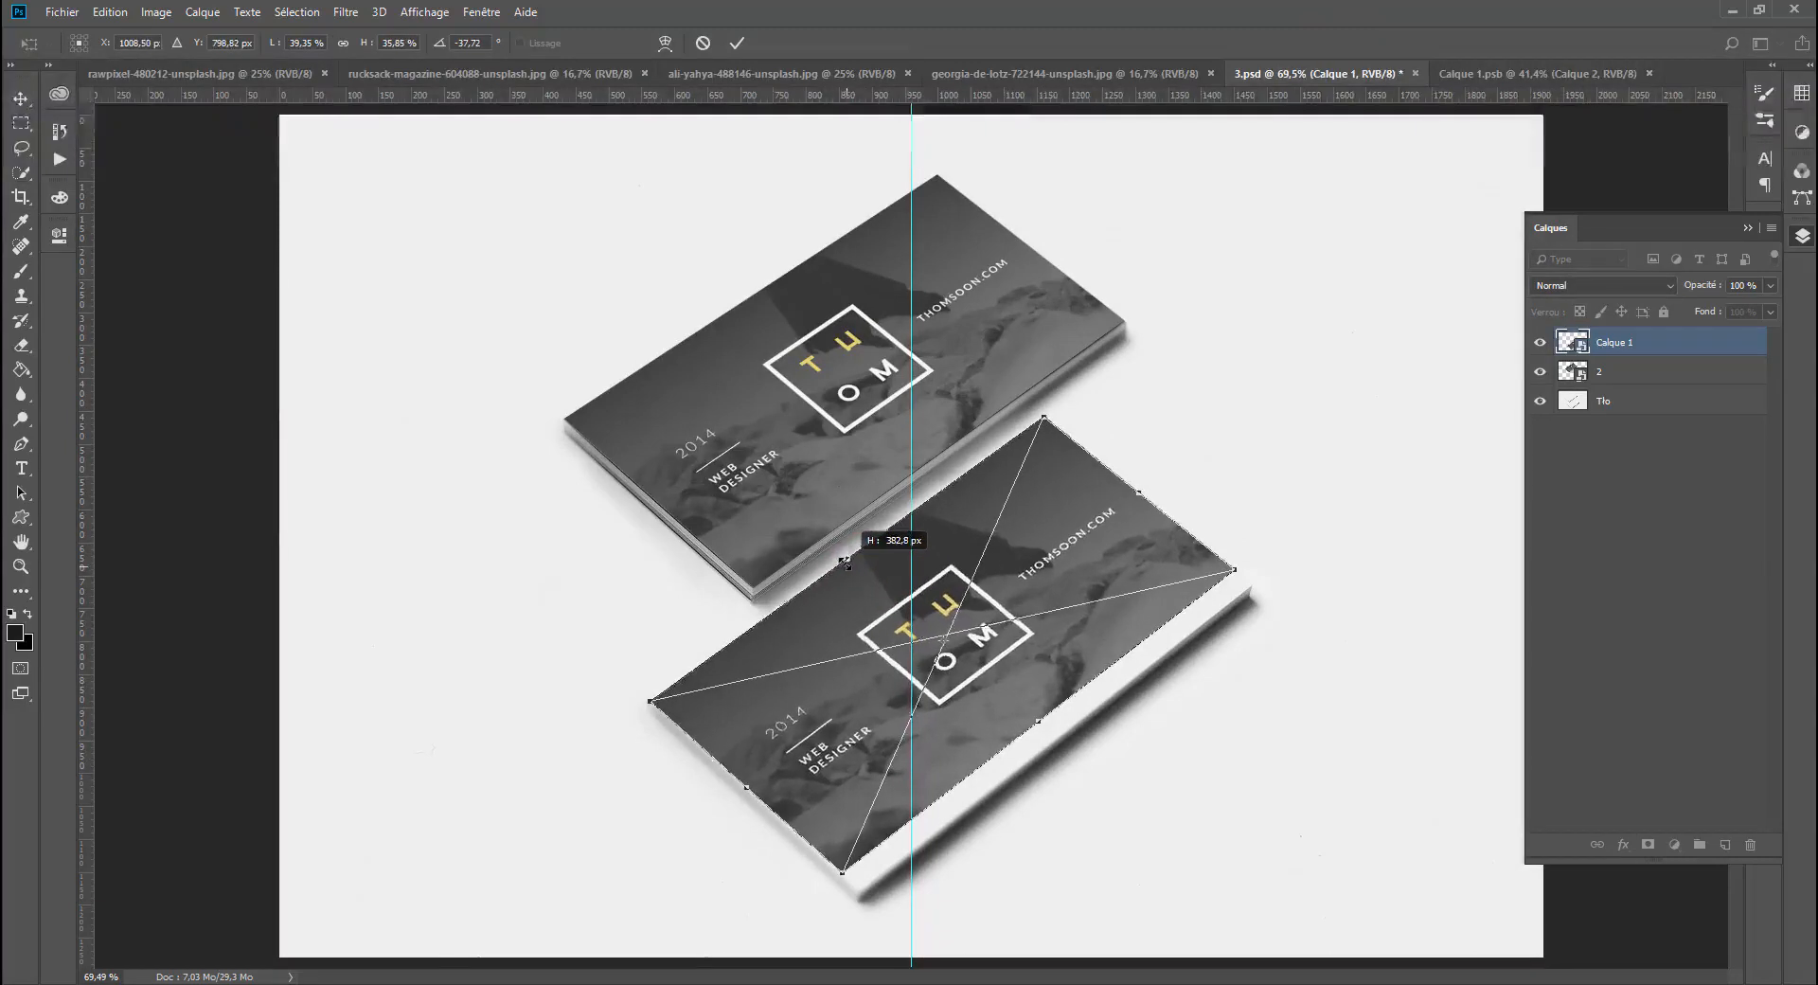
{"action": "left_click_drag", "start_coordinate": [1039, 721], "coordinate": [1063, 739]}
{"action": "scroll", "coordinate": [1064, 739], "scroll_direction": "down", "scroll_amount": 3}
{"action": "key", "text": "Return"}
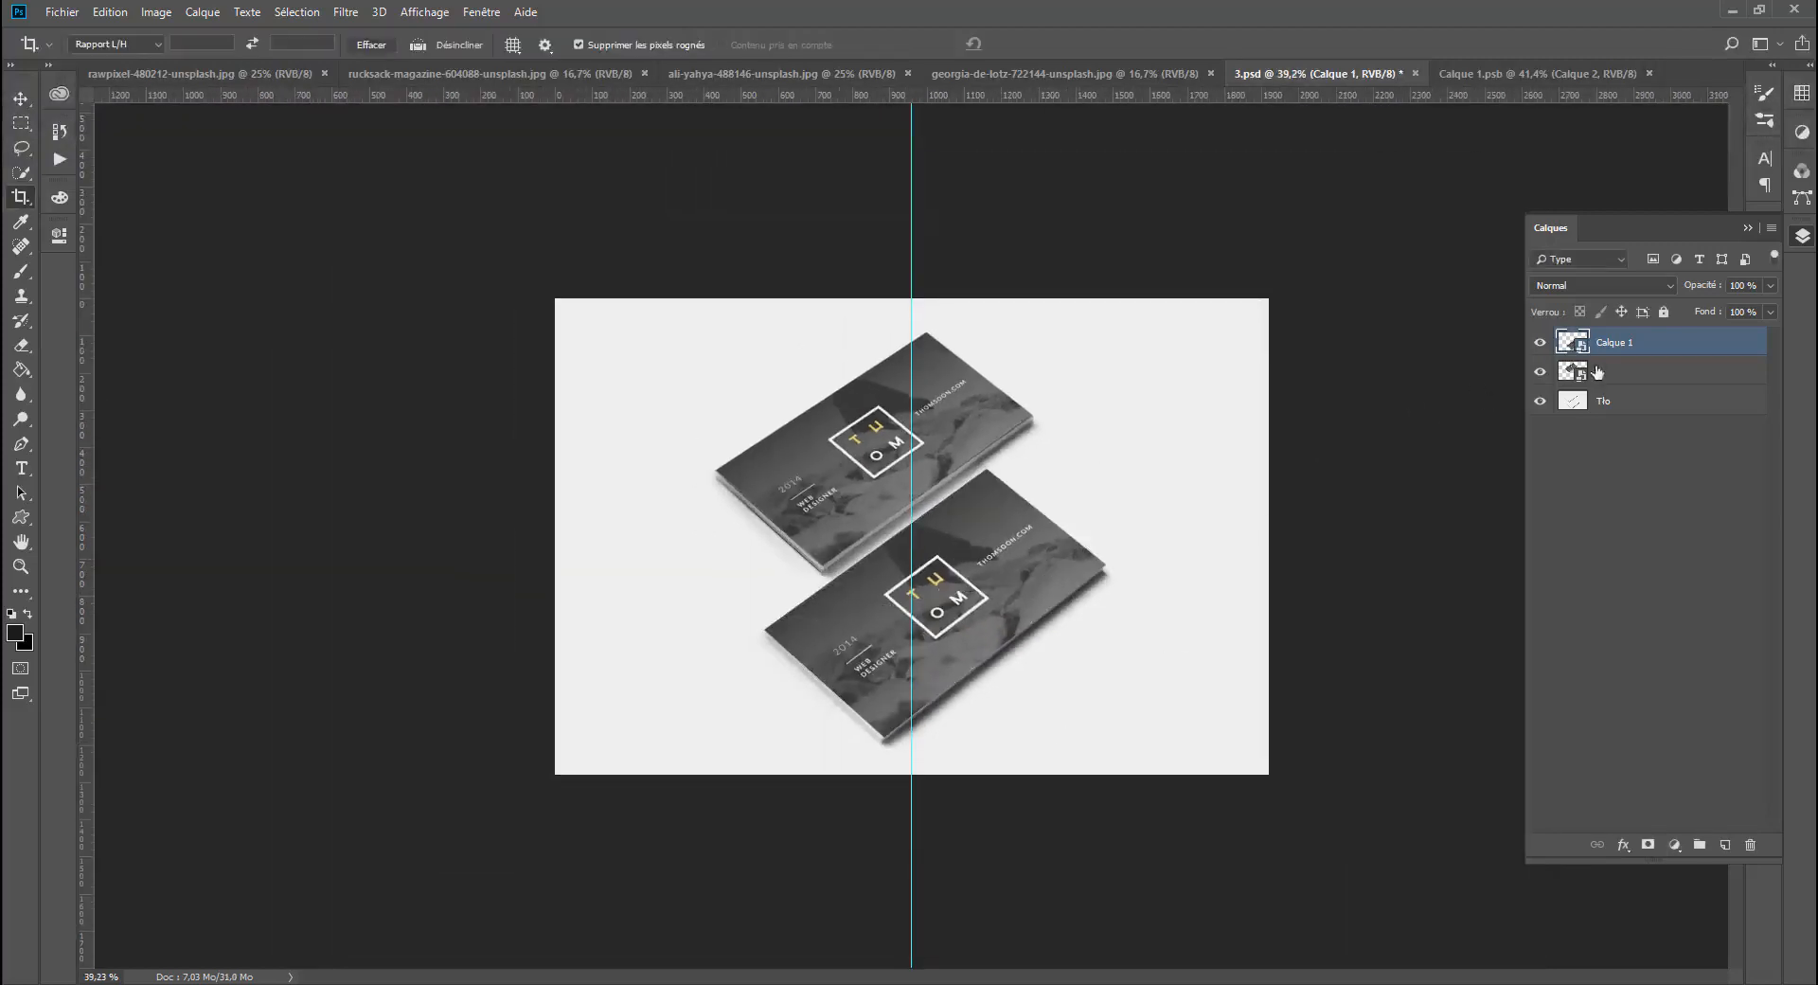
Step: Examine both finished cards up close and with layer 2 and Calque 1 hidden and shown
{"action": "scroll", "coordinate": [904, 535], "scroll_direction": "up", "scroll_amount": 3}
{"action": "scroll", "coordinate": [840, 694], "scroll_direction": "down", "scroll_amount": 3}
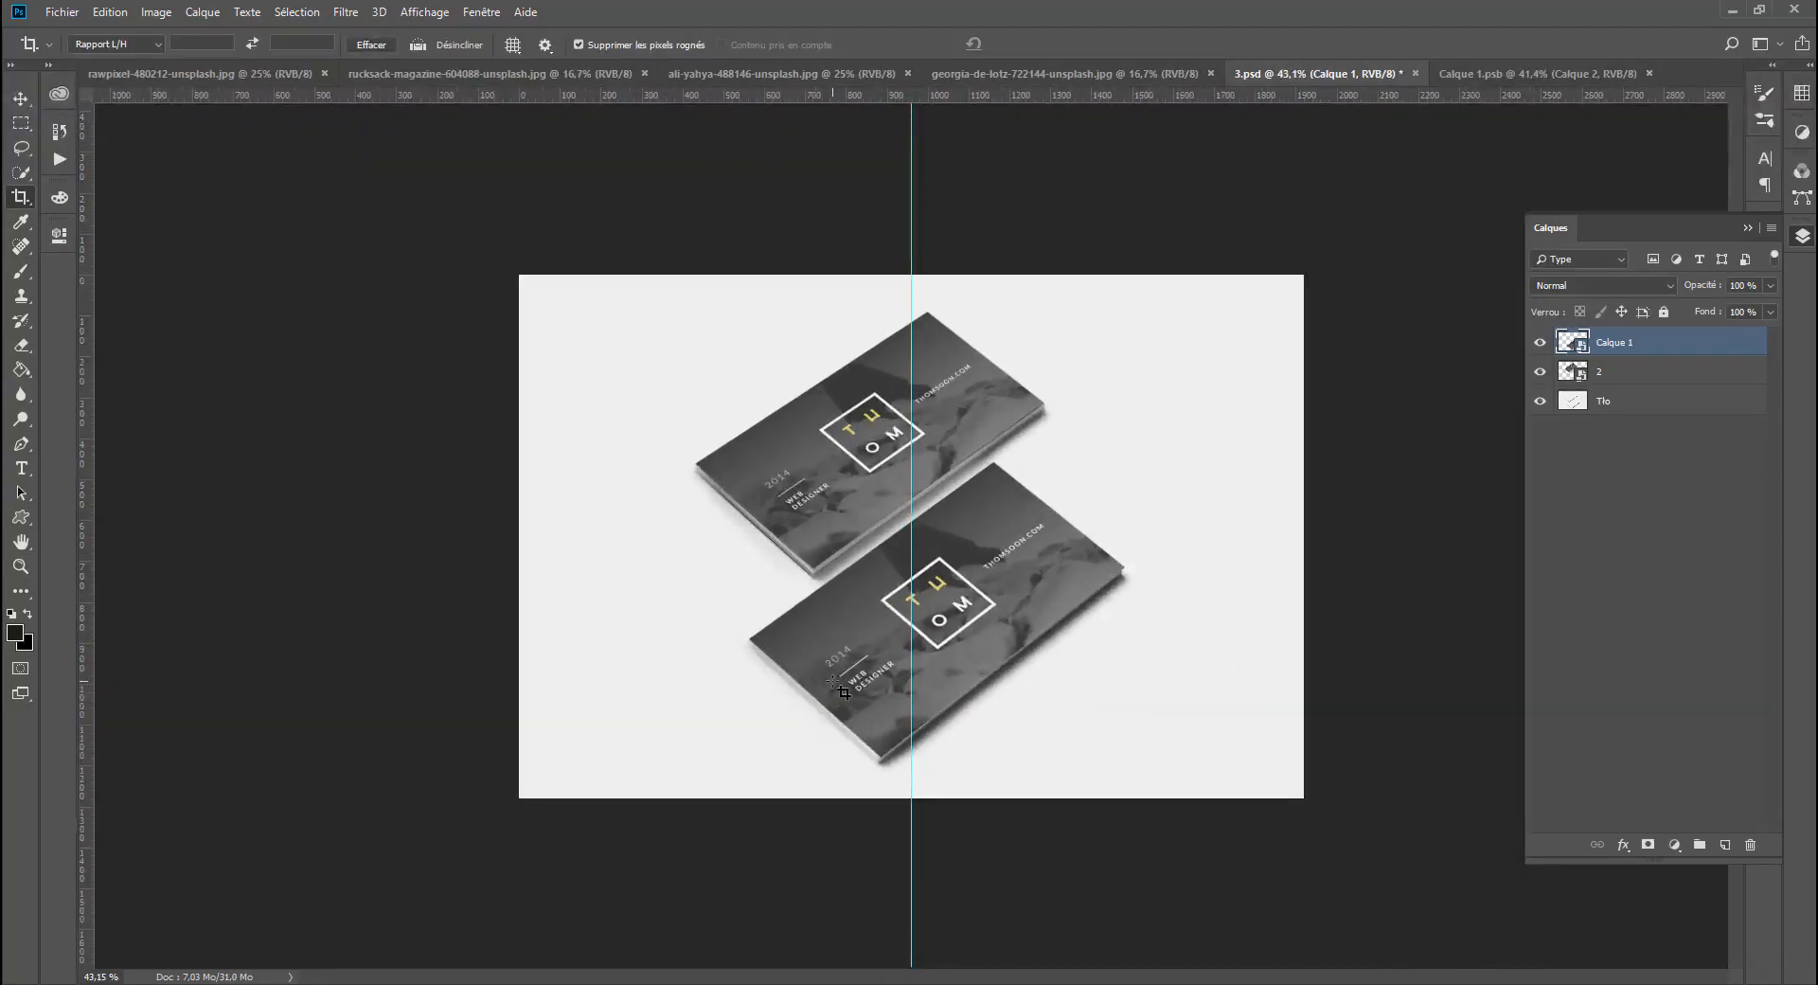
{"action": "scroll", "coordinate": [842, 691], "scroll_direction": "up", "scroll_amount": 2}
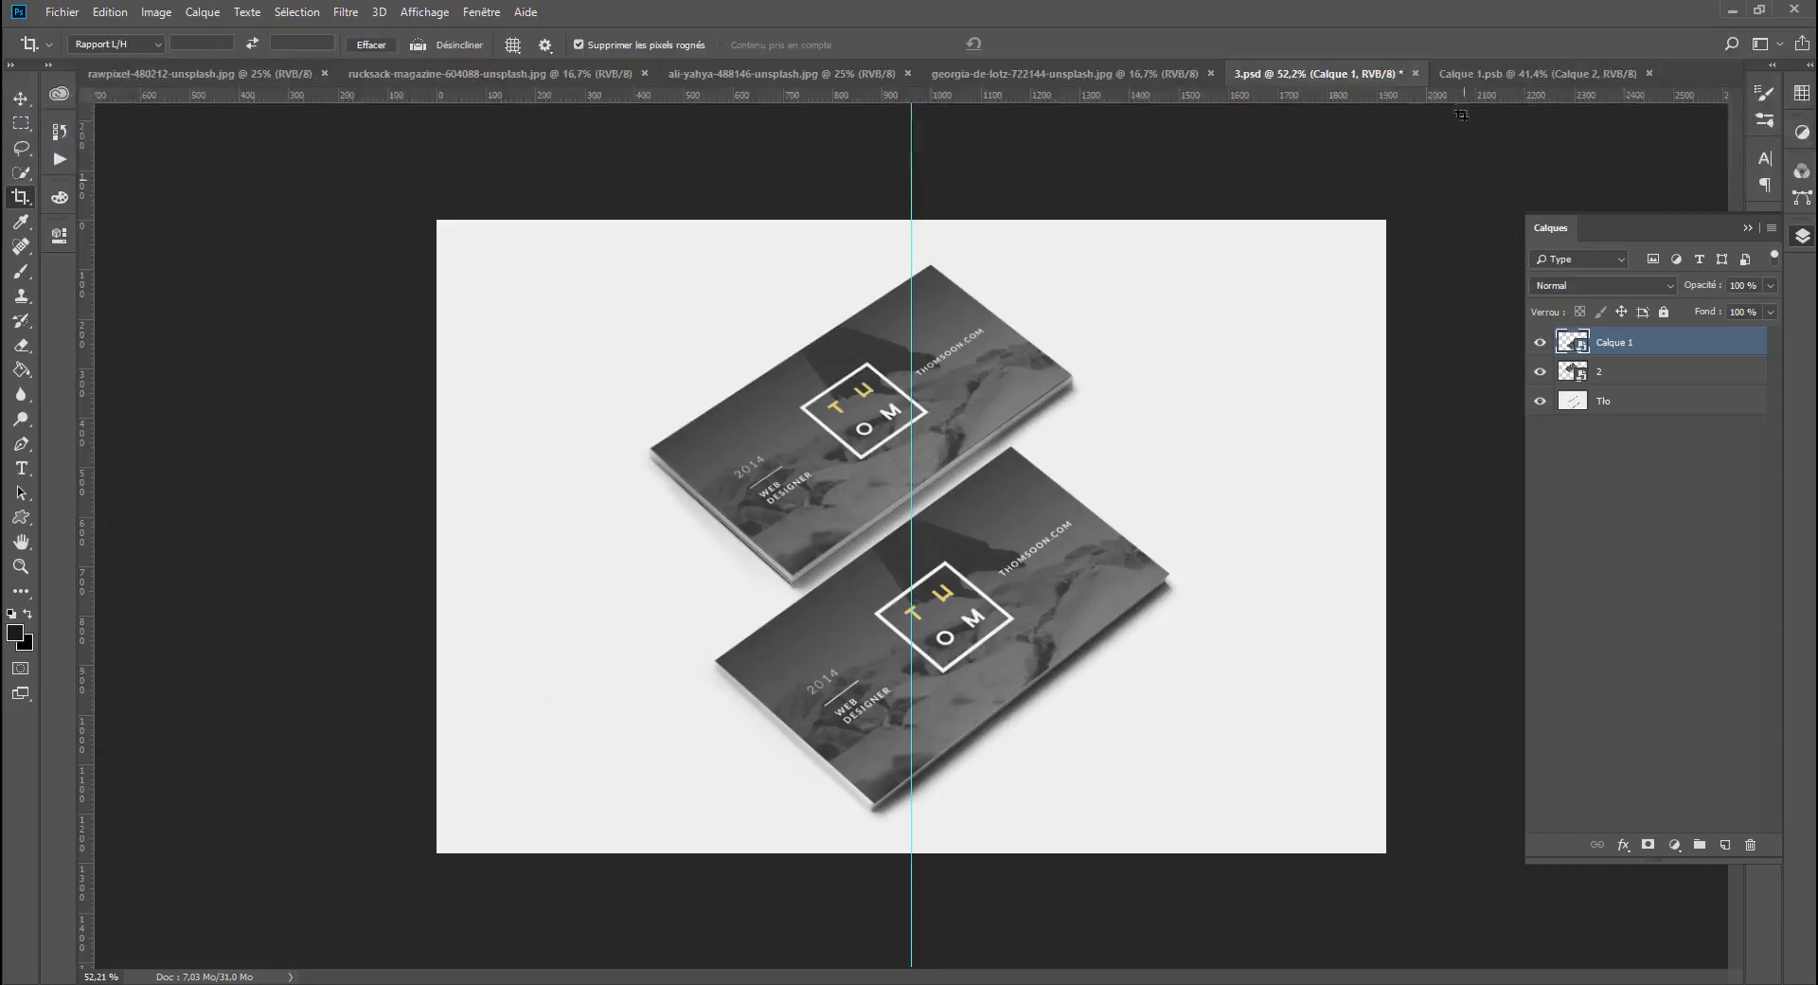
{"action": "left_click", "coordinate": [1540, 372]}
{"action": "left_click", "coordinate": [1540, 372]}
{"action": "left_click", "coordinate": [1540, 343]}
{"action": "left_click", "coordinate": [1539, 343]}
Step: Close Calque 1.psb and 3.psd without saving, and activate the Rectangular Marquee tool in the coffee cup photo
{"action": "left_click", "coordinate": [1649, 73]}
{"action": "left_click", "coordinate": [1416, 73]}
{"action": "left_click", "coordinate": [947, 375]}
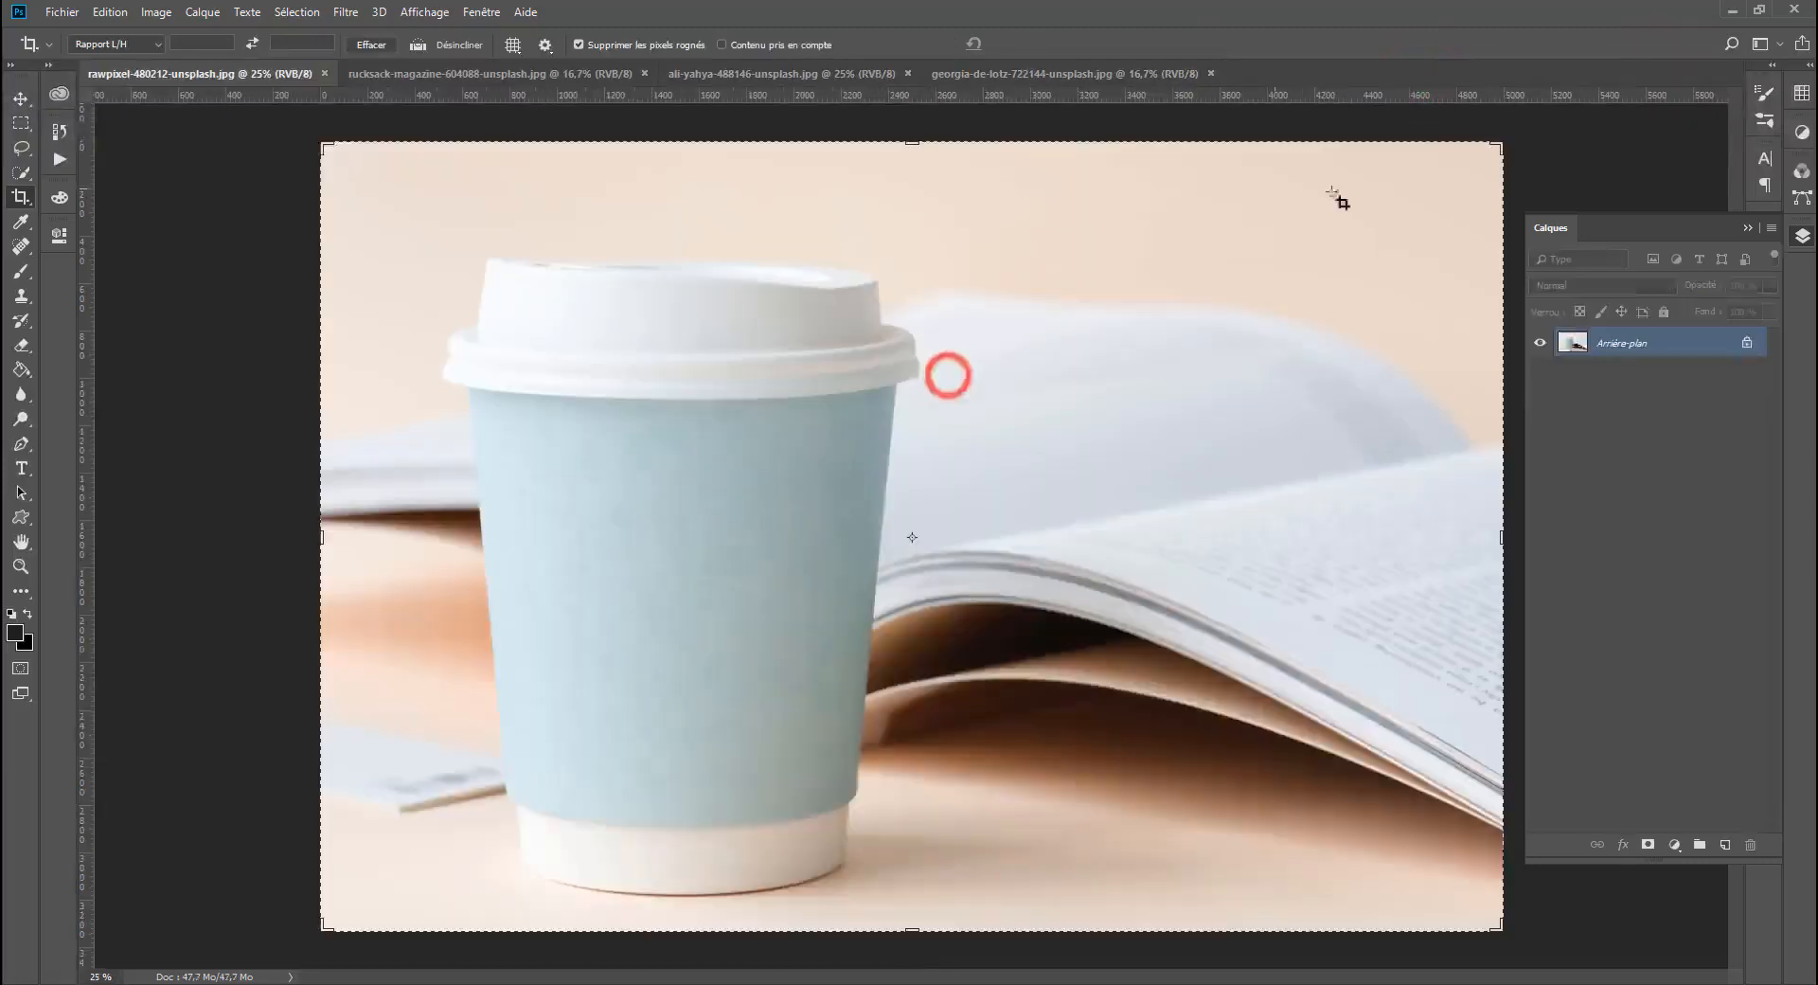
{"action": "left_click", "coordinate": [13, 128]}
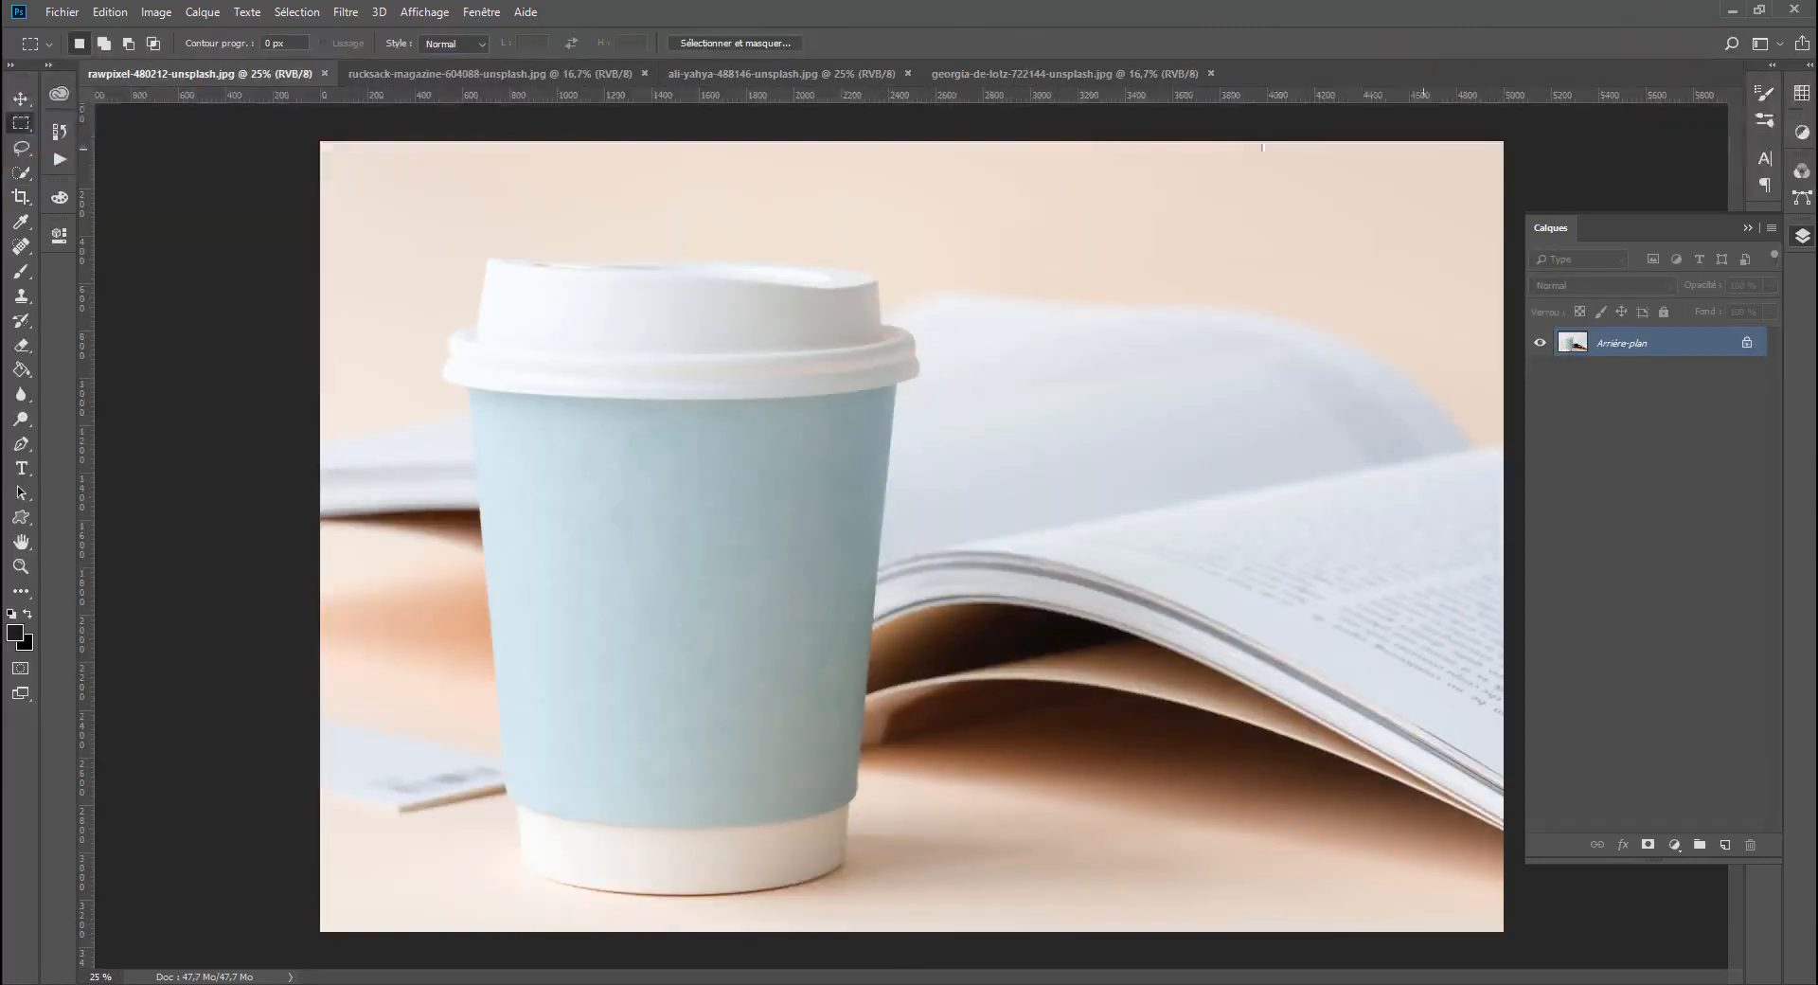